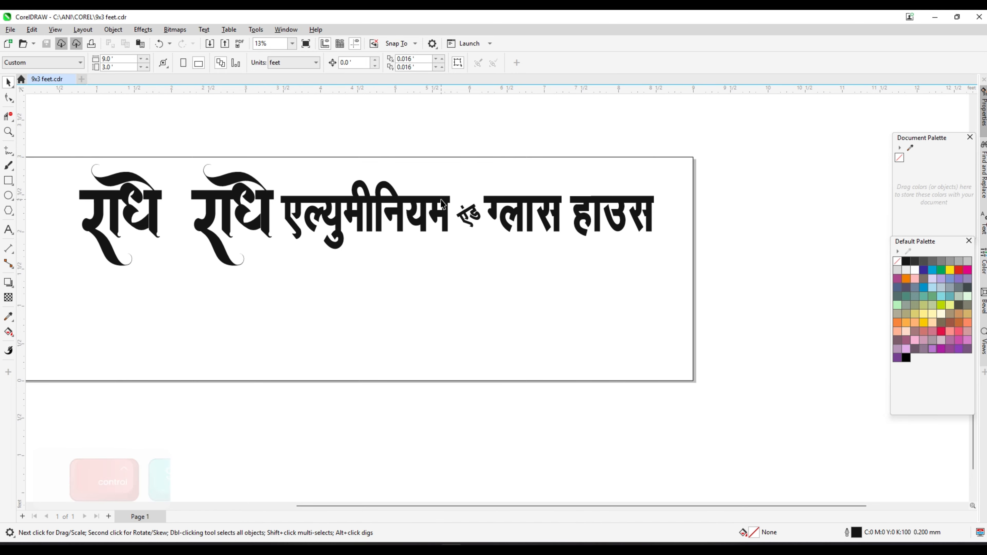
Step: Set the rotation of the small word एंड in the heading to 15 degrees
left_click(396, 206)
left_click(469, 214)
scroll(469, 213, "up", 1)
double_click(207, 63)
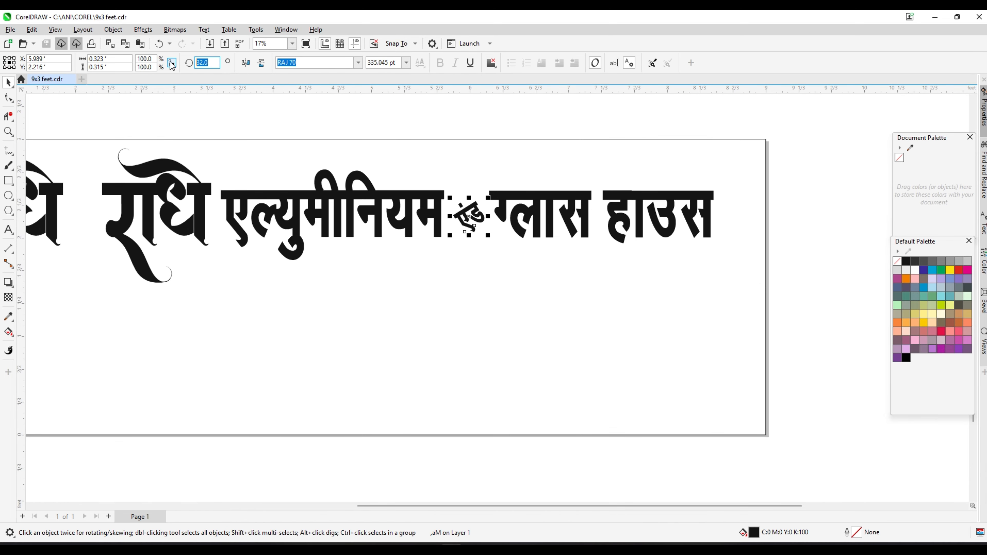
type("15")
key("Return")
scroll(432, 200, "up", 1)
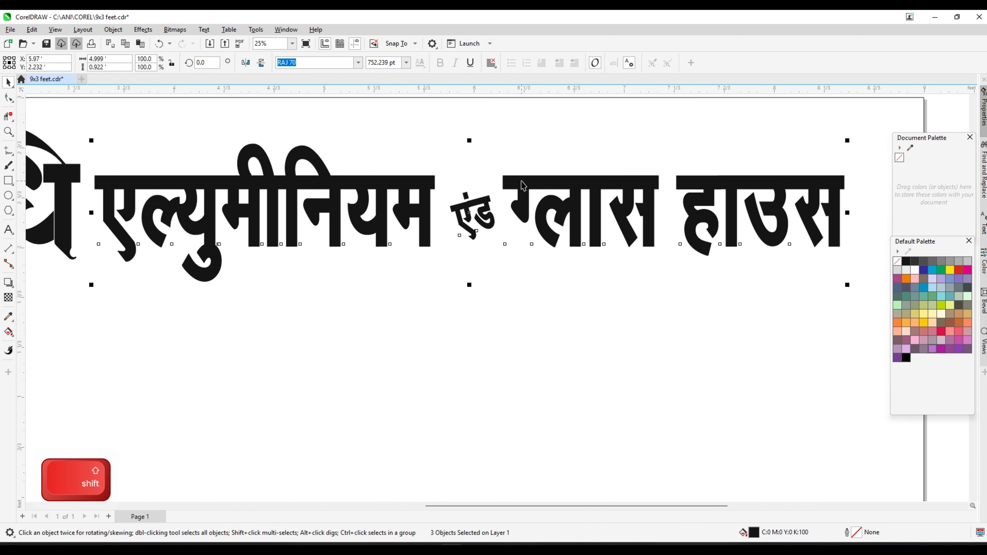
Step: Move the words एल्युमीनियम, एंड and ग्लास हाउस together slightly up and to the right, and save the file
scroll(522, 186, "down", 1)
scroll(482, 206, "down", 1)
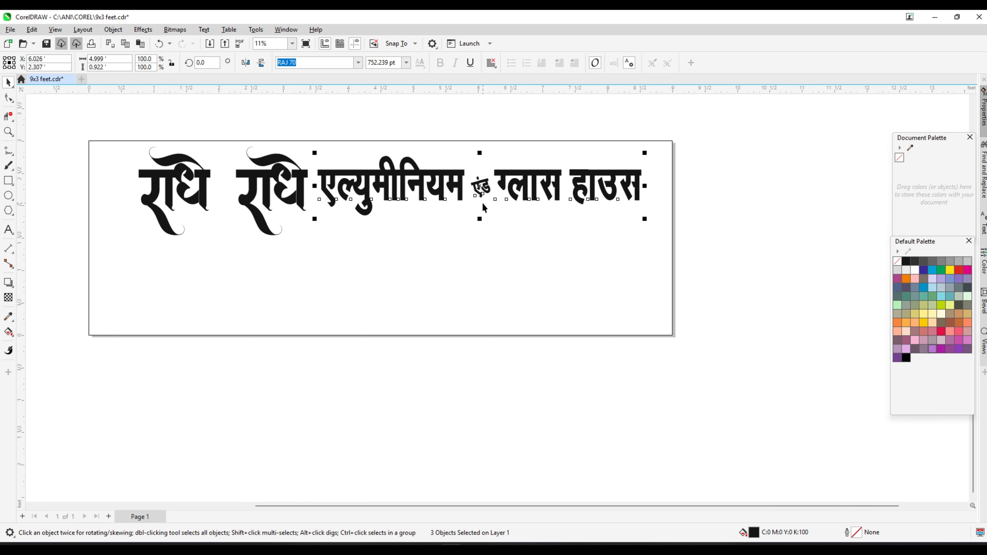
scroll(483, 202, "down", 1)
left_click(486, 115)
scroll(468, 170, "up", 1)
key("ctrl+s")
scroll(469, 170, "down", 1)
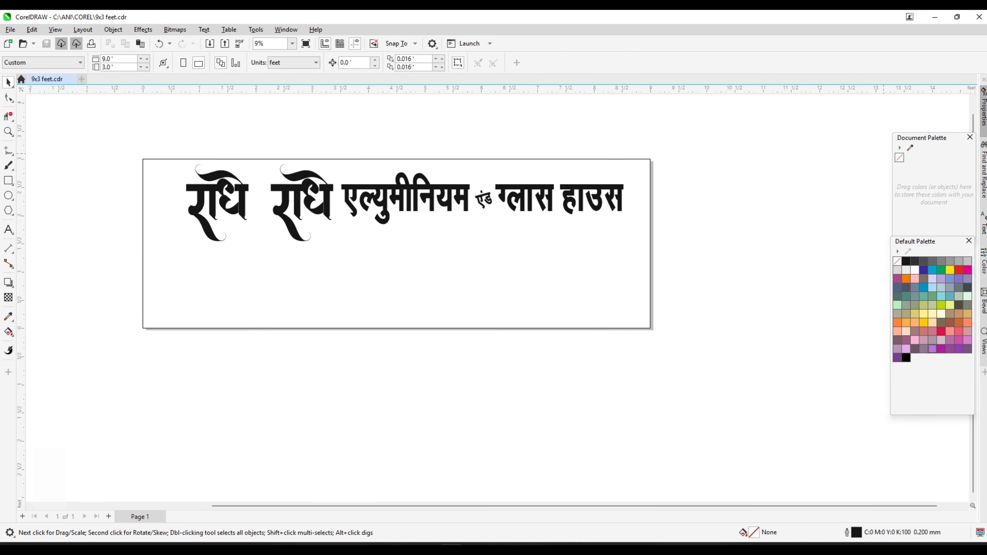
Step: Add the text line starting "नोट: हमारे यहाँ हर प्रकार के एल्युमीनियम", scale it to about 4.08 ft wide and place it below the heading
key("F8")
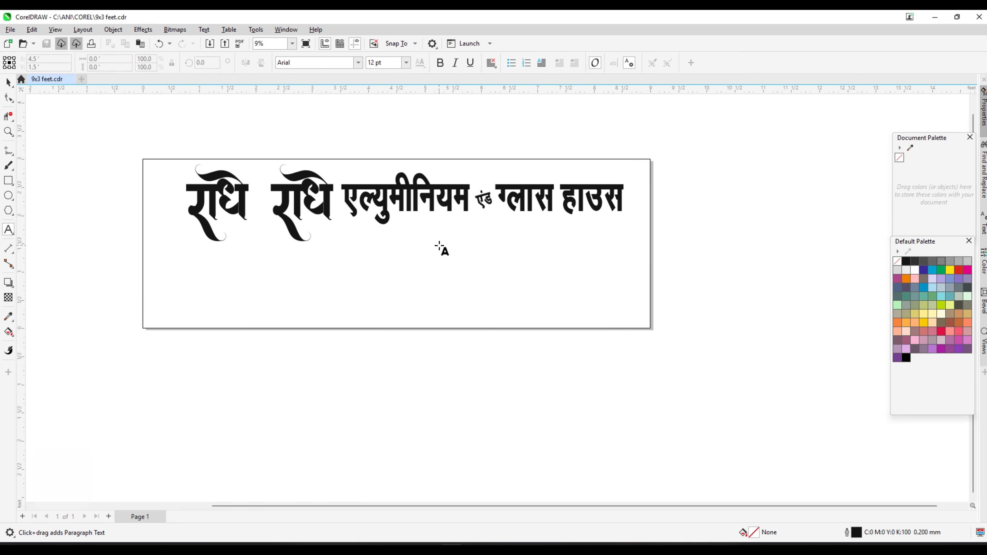
left_click(430, 283)
left_click(10, 80)
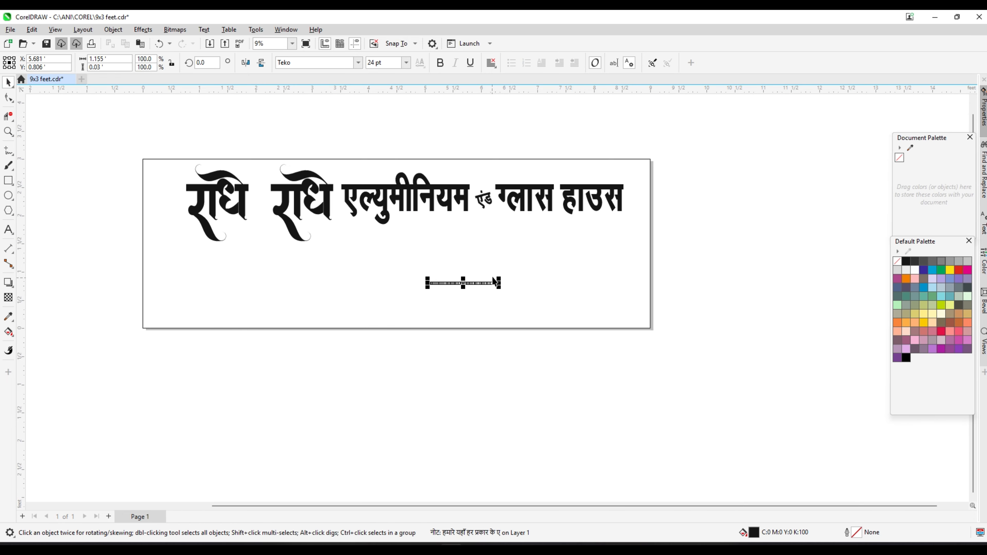
left_click_drag(535, 266, 482, 225)
scroll(563, 295, "up", 1)
scroll(451, 213, "up", 7)
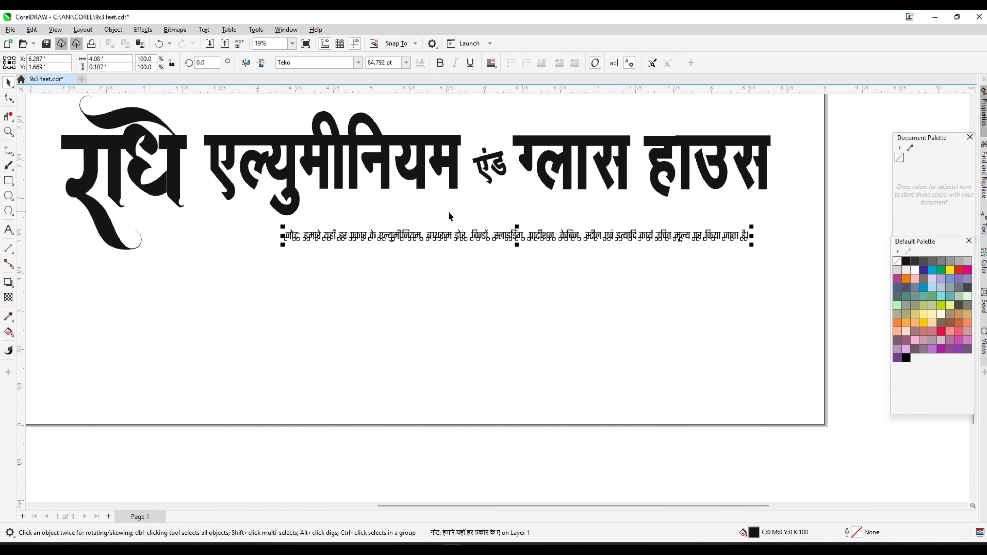
Step: Set the font of the नोट line to Poppins ExtraBold
type("Poppins")
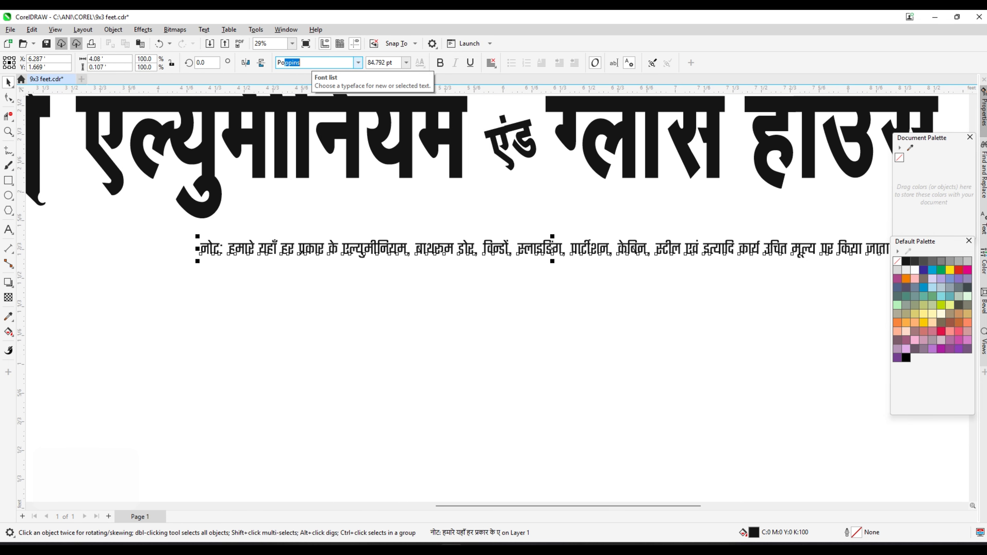
key("Return")
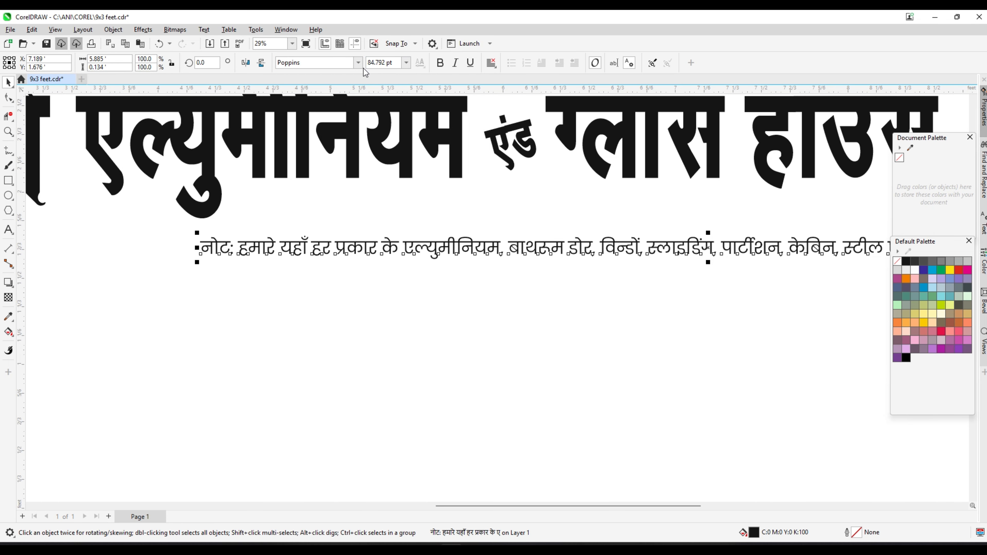
left_click(358, 63)
mouse_move(311, 161)
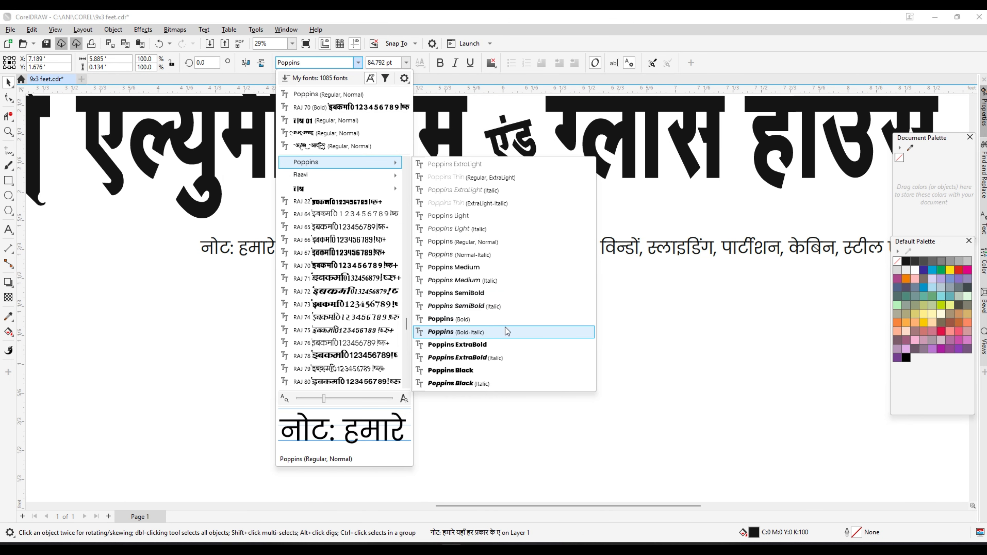
left_click(500, 345)
scroll(717, 225, "down", 3)
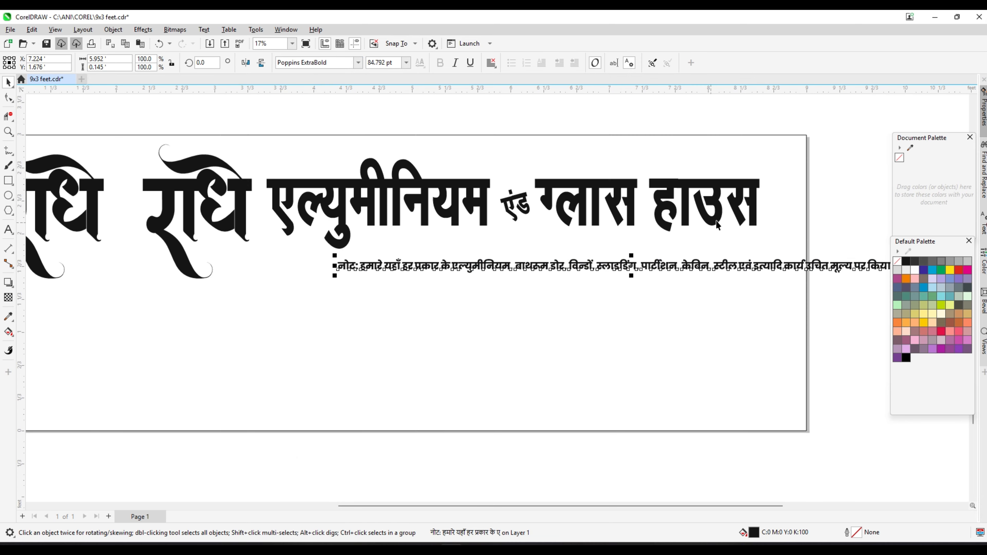
Step: Align the नोट line's right edge with the heading's right edge and move the line slightly up
key("r")
left_click(728, 112)
left_click_drag(467, 267, 529, 263)
Step: Break the नोट text into two lines so that the second line starts with पार्टीशन
double_click(528, 263)
scroll(538, 254, "up", 3)
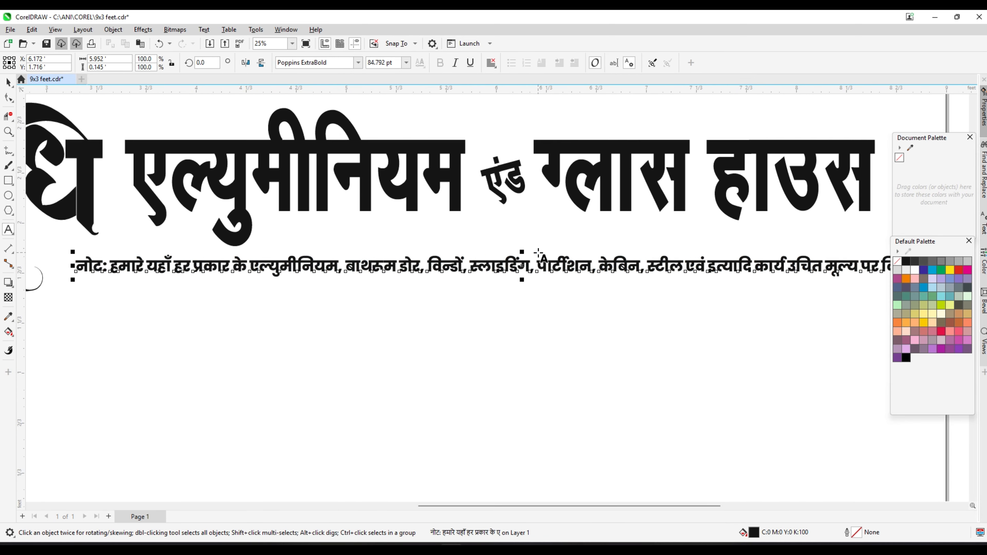
scroll(541, 265, "up", 1)
left_click(537, 266)
key("Return")
scroll(547, 268, "down", 5)
scroll(429, 301, "up", 4)
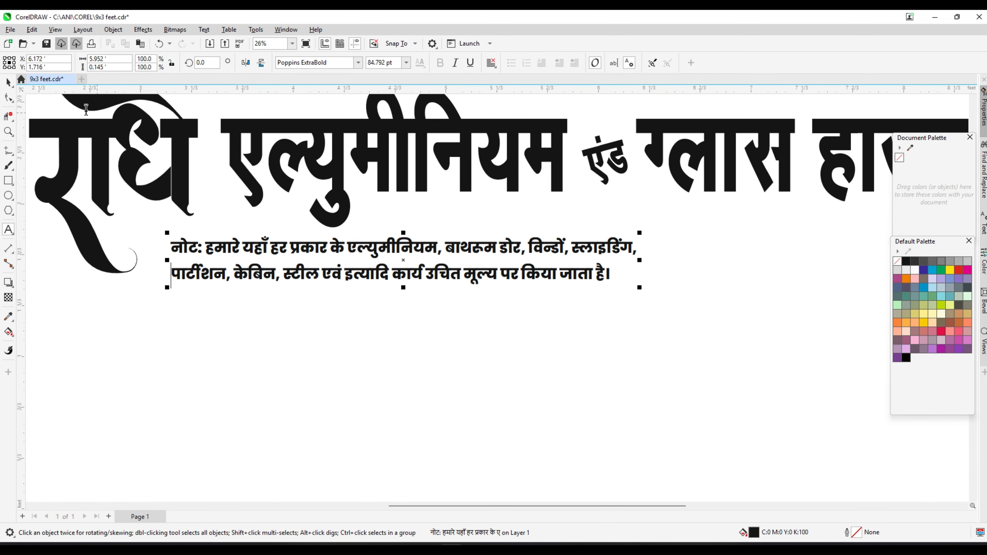
Step: Force-justify the two-line नोट text
left_click(491, 63)
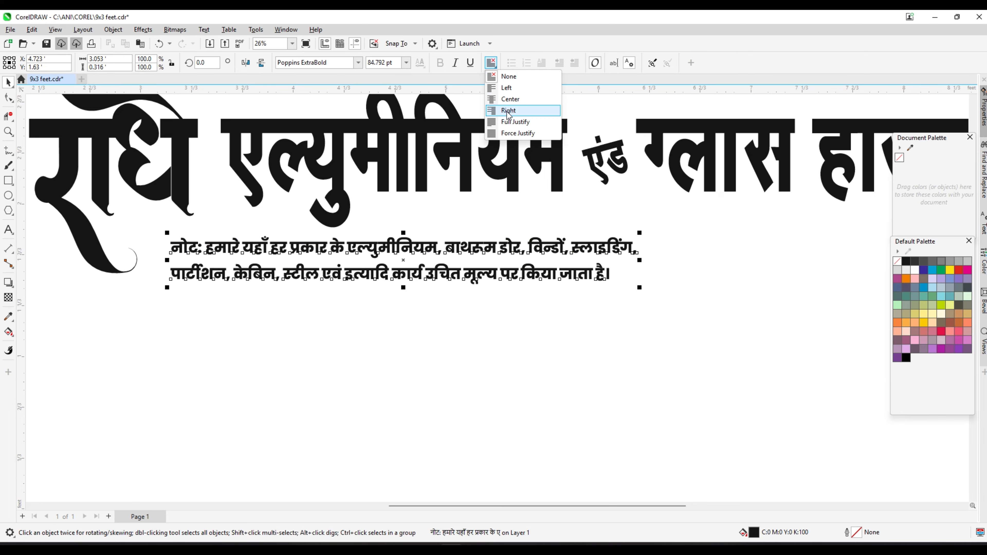
left_click(512, 133)
scroll(637, 216, "down", 4)
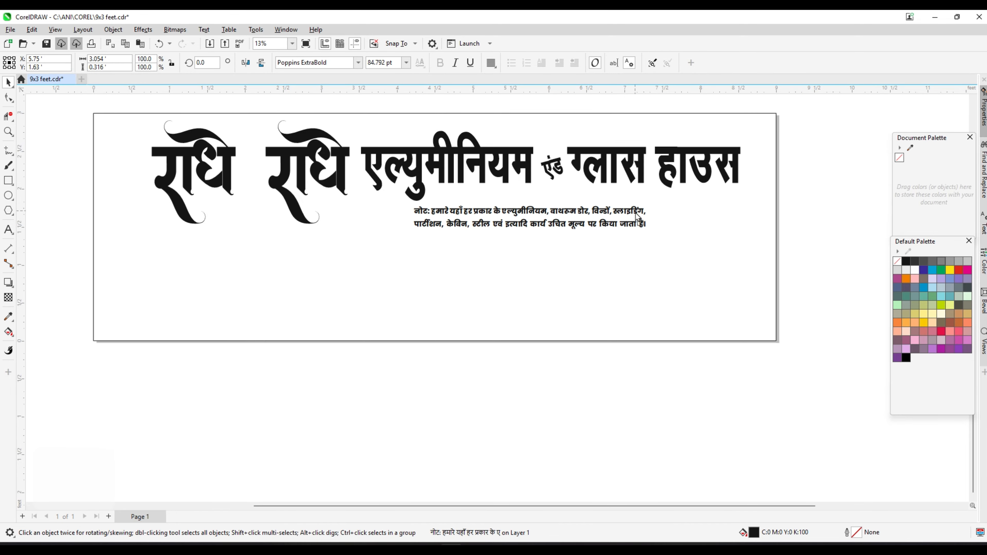
key("F10")
scroll(373, 223, "up", 3)
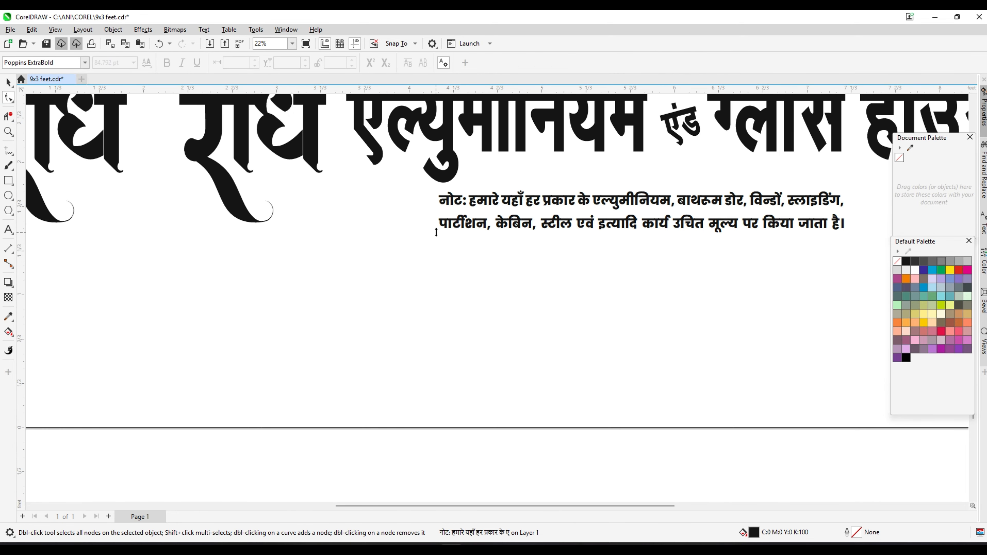
key("space")
scroll(436, 224, "down", 3)
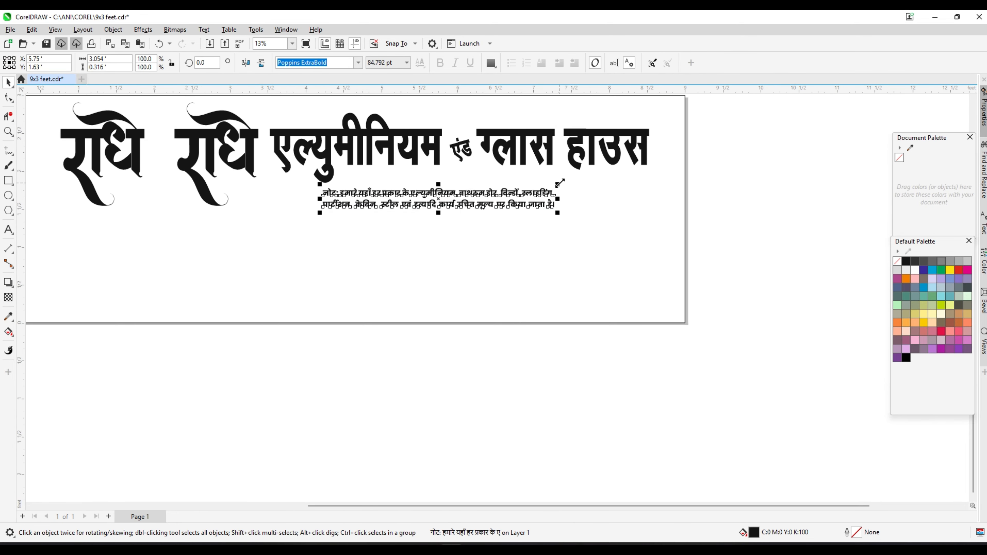
Step: Enlarge the नोट text to about 3.82 ft wide and place it under the heading, right-aligned with ग्लास हाउस
left_click_drag(559, 183, 613, 174)
left_click_drag(480, 189, 534, 179)
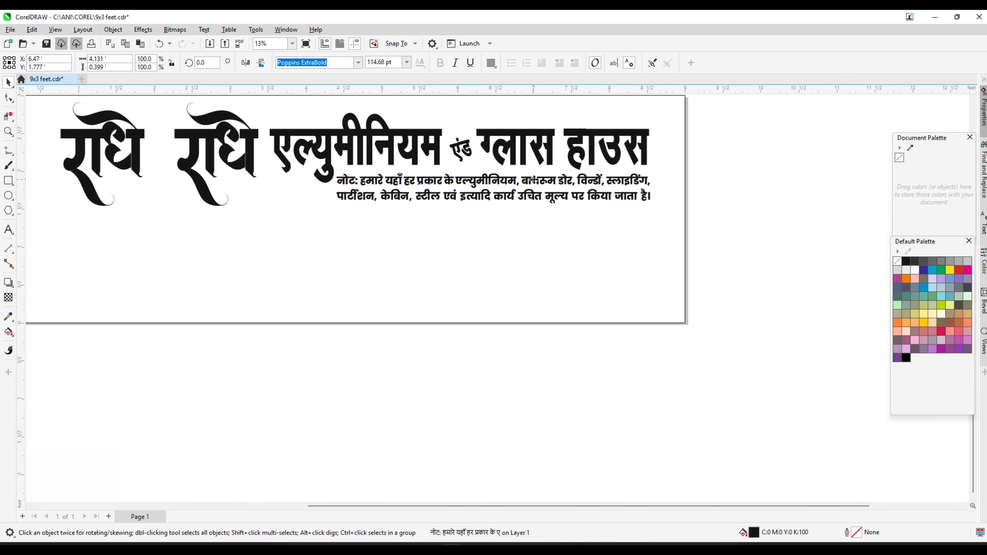
scroll(619, 175, "up", 1)
left_click_drag(664, 171, 649, 173)
scroll(548, 179, "up", 3)
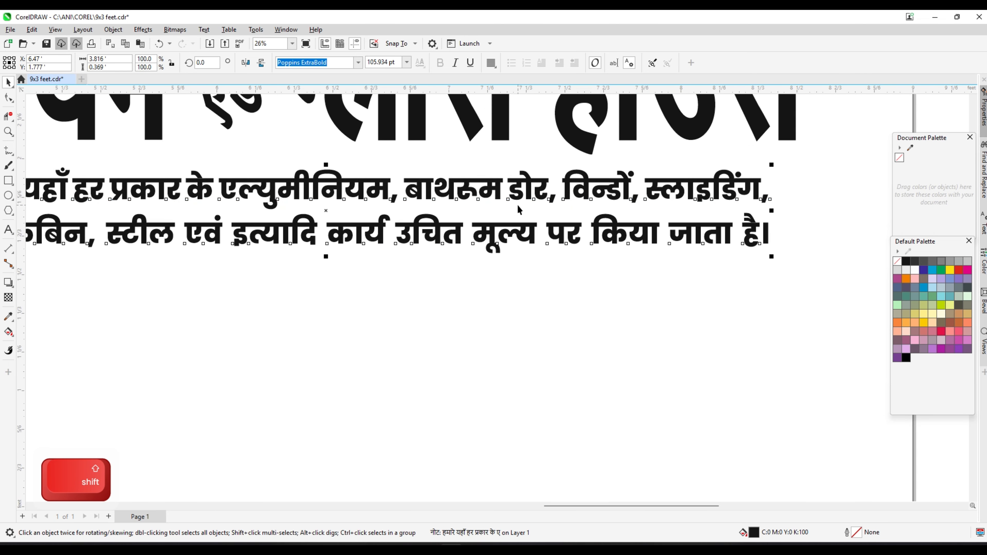
scroll(518, 210, "down", 2)
key("r")
scroll(663, 167, "down", 1)
left_click(728, 203)
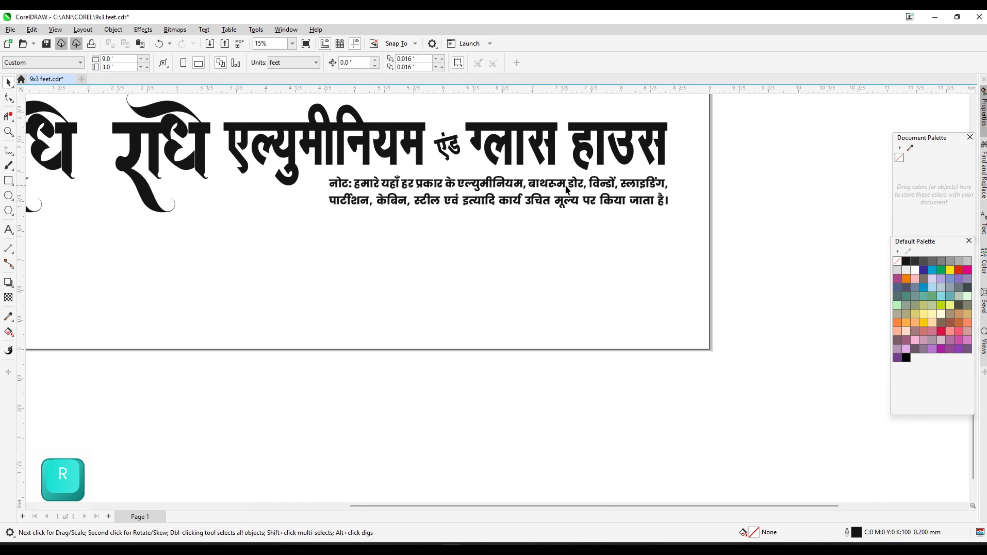
Step: Slightly tighten the line spacing of the नोट text with the Shape tool and save the file
scroll(562, 184, "up", 3)
left_click(563, 184)
scroll(568, 183, "down", 2)
left_click(8, 97)
scroll(220, 166, "up", 4)
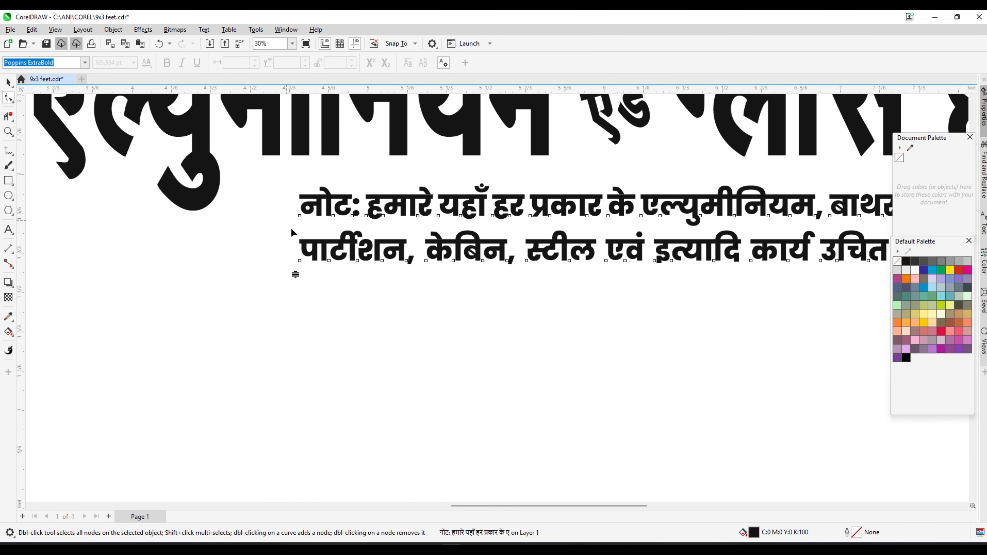
left_click_drag(295, 275, 294, 264)
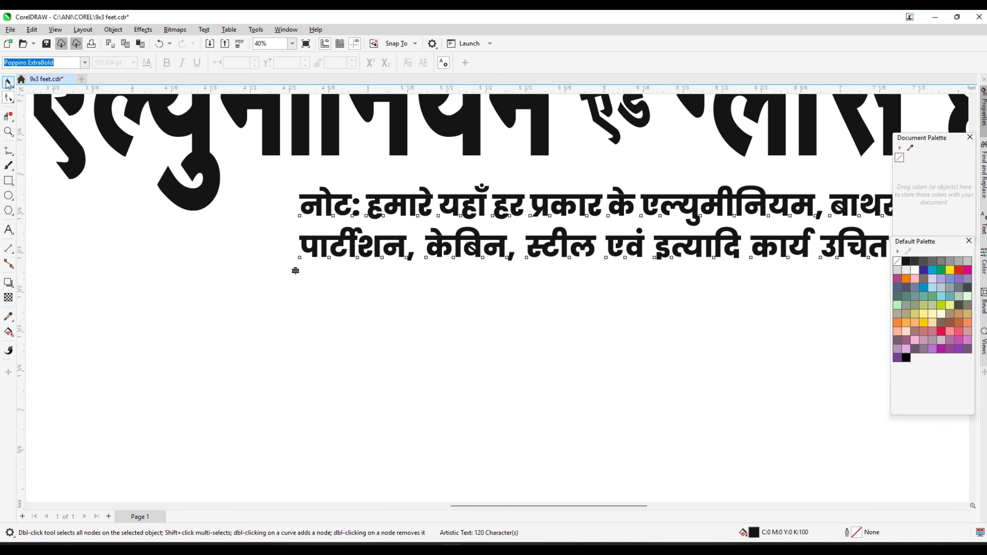
left_click(7, 82)
scroll(454, 193, "down", 4)
left_click(735, 210)
key("ctrl+s")
key("F4")
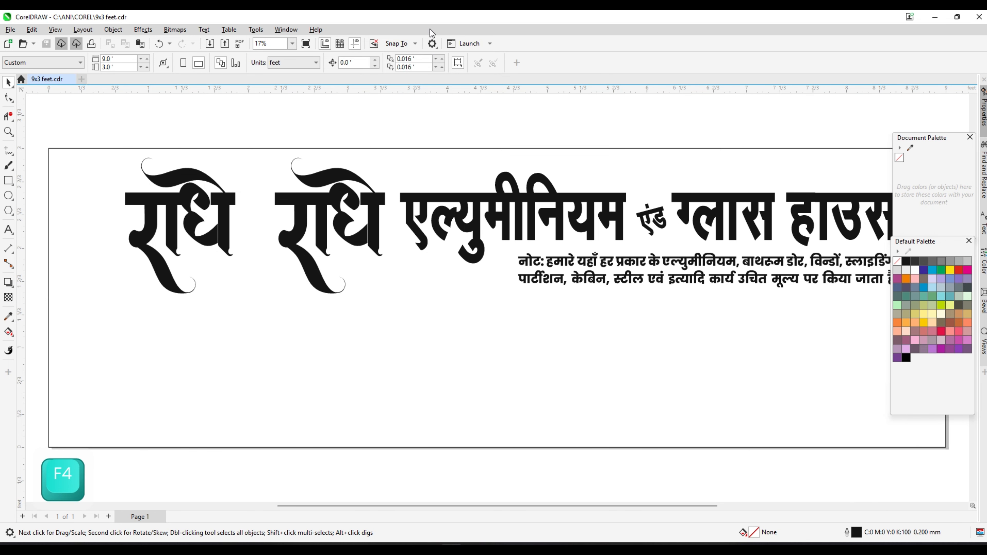
Step: Paste the mobile-number and proprietor-name lines and place a copy of the mobile-number line below the heading
key("ctrl+v")
key("F4")
left_click_drag(530, 141, 422, 311)
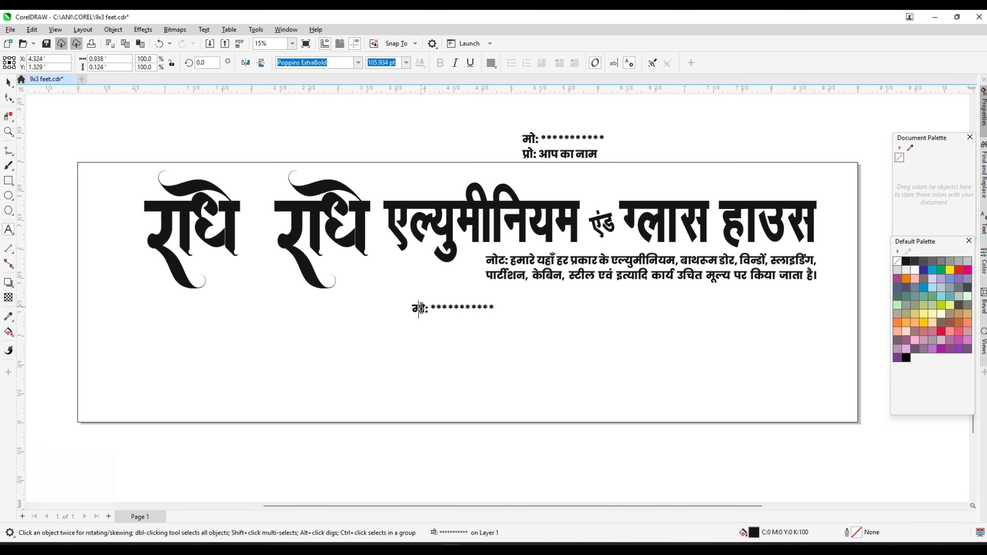
Step: Replace the copied line with the text starting "यहाँ पर कटिंग ग्लास, धार पॉलिश", align it right with the नोट text and scale it to about 7.12 ft wide
key("ctrl+a")
key("ctrl+v")
key("ctrl+space")
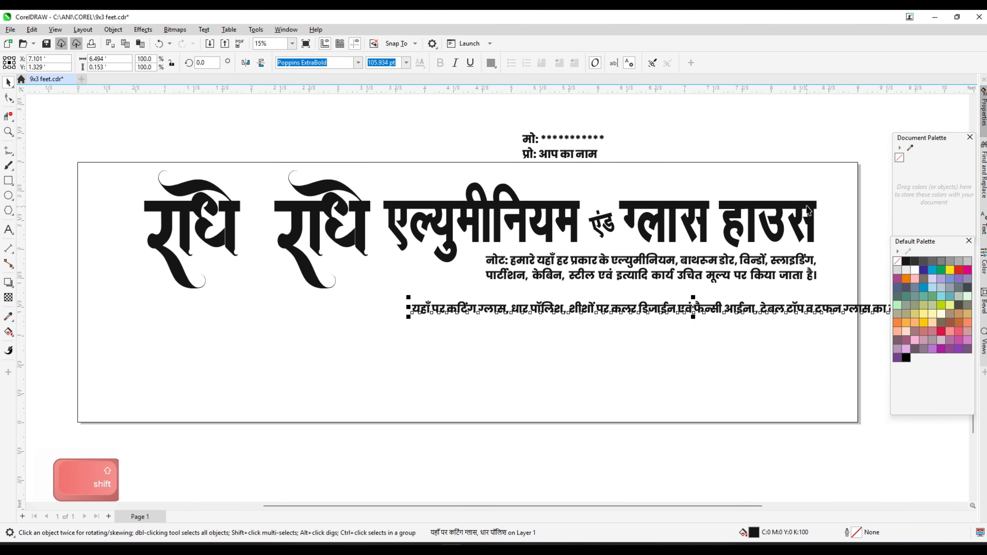
left_click_drag(406, 310, 196, 279)
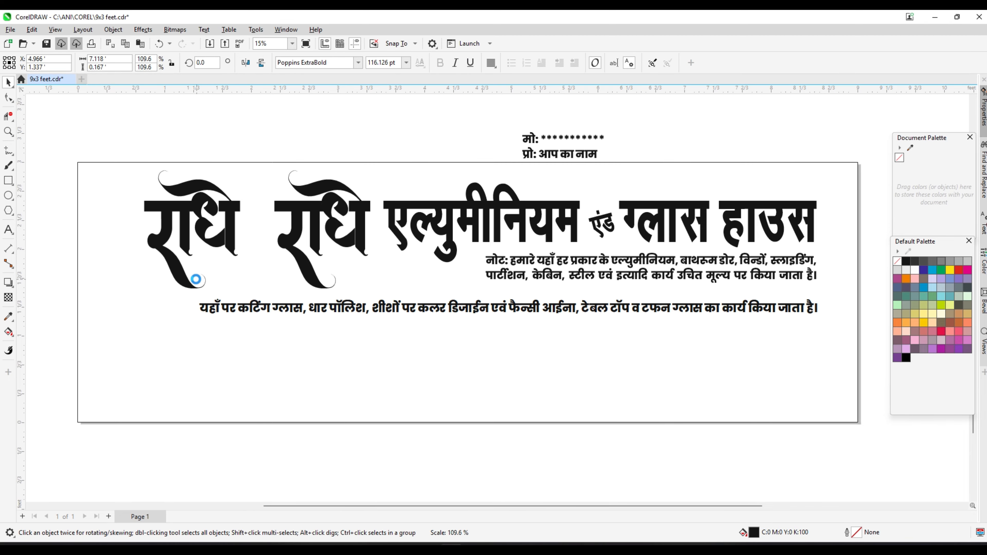
left_click(727, 144)
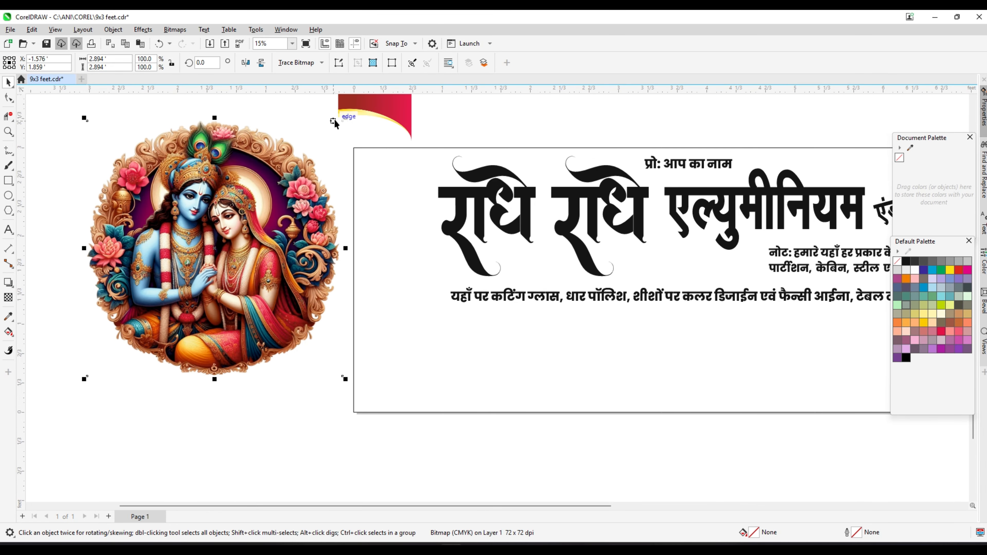
Step: Scale the round Radha Krishna picture to about 1.26 ft and place it before the first राधे of the heading
left_click_drag(344, 119, 294, 170)
left_click_drag(248, 206, 427, 198)
scroll(469, 175, "up", 1)
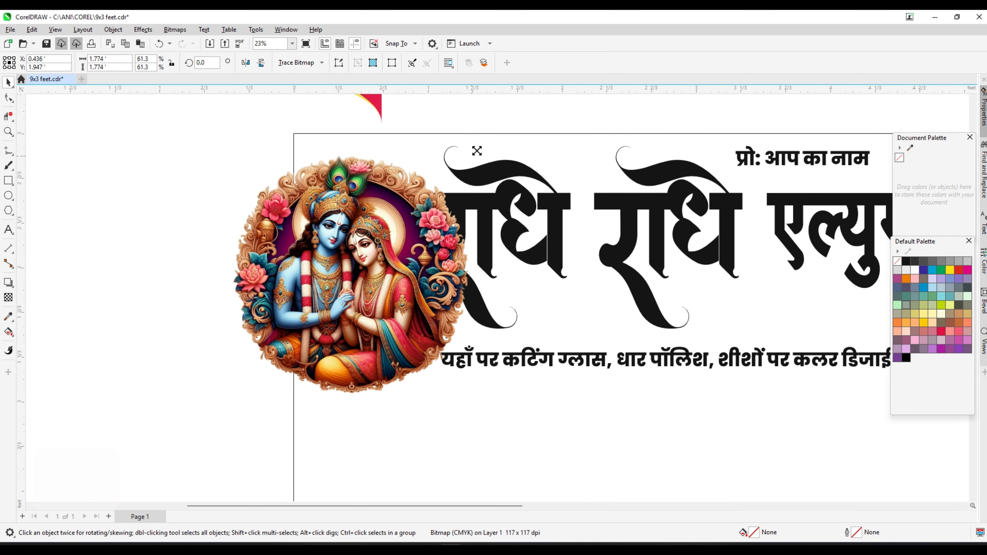
left_click_drag(473, 154, 440, 188)
scroll(360, 225, "down", 2)
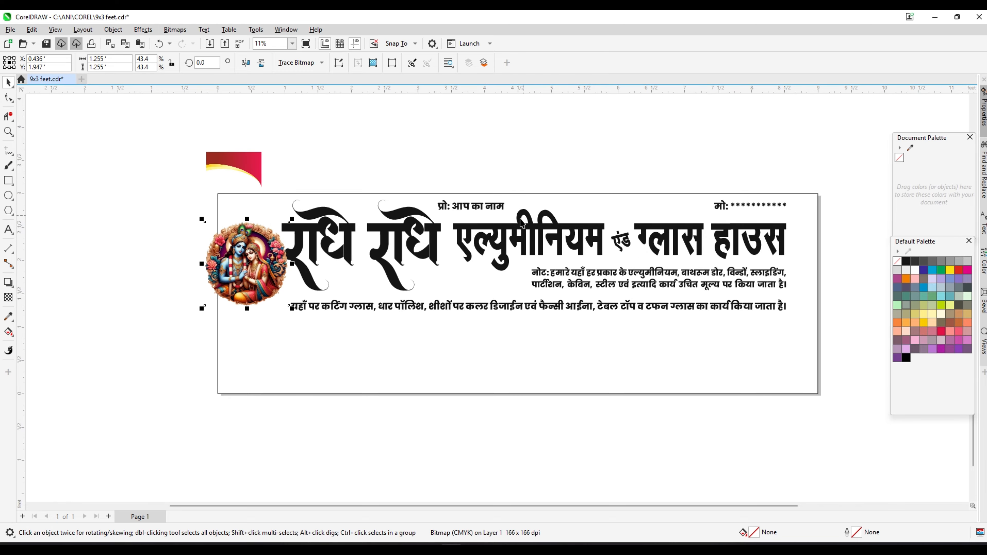
Step: Select all nine text objects and scale them down slightly toward their lower-right corner to make room for the picture
scroll(327, 238, "up", 3)
scroll(305, 216, "down", 1)
left_click(328, 209)
scroll(328, 209, "down", 3)
left_click(798, 141)
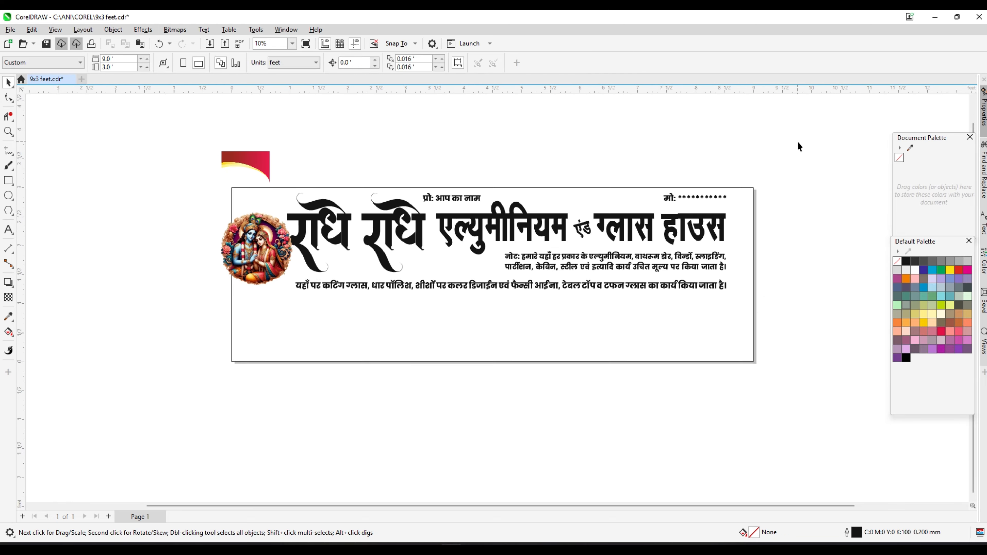
left_click_drag(279, 304, 263, 311)
scroll(279, 212, "up", 1)
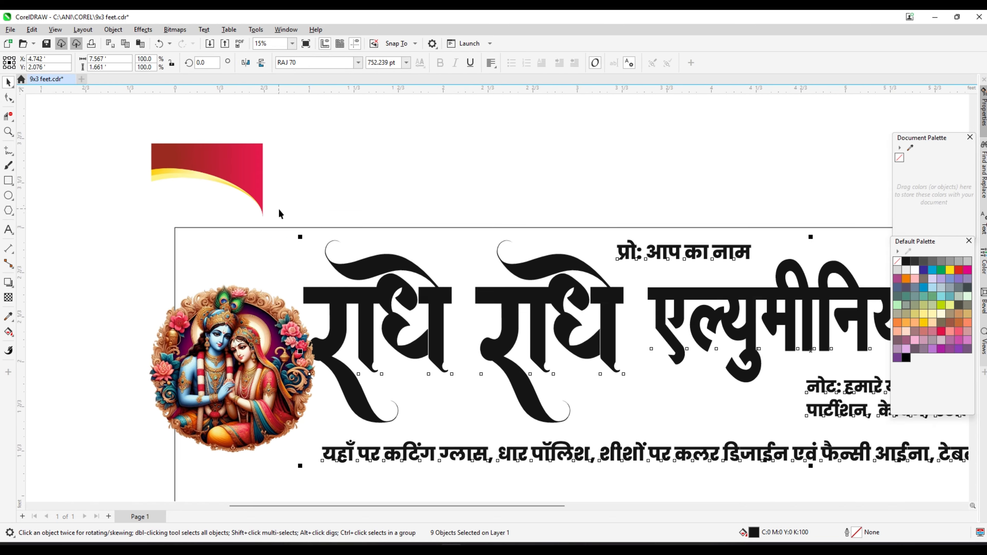
left_click_drag(299, 236, 326, 247)
Step: Shrink the Radha Krishna picture to about 1.07 ft and fit it inside the page beside the first राधे
left_click(269, 325)
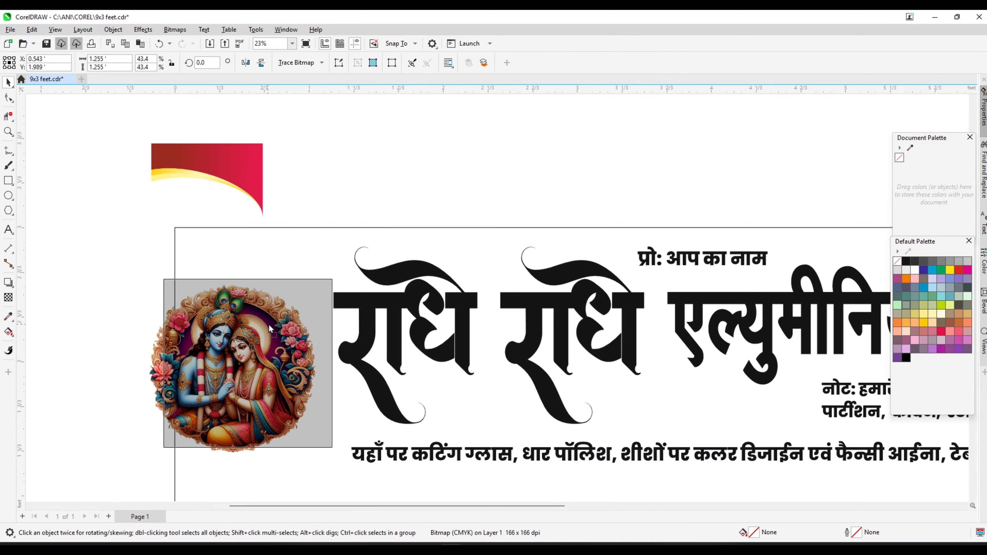
scroll(368, 233, "down", 1)
scroll(370, 235, "up", 1)
left_click_drag(397, 217, 389, 235)
scroll(374, 292, "up", 2)
left_click_drag(395, 384, 392, 375)
key("ctrl+z")
left_click_drag(319, 291, 319, 289)
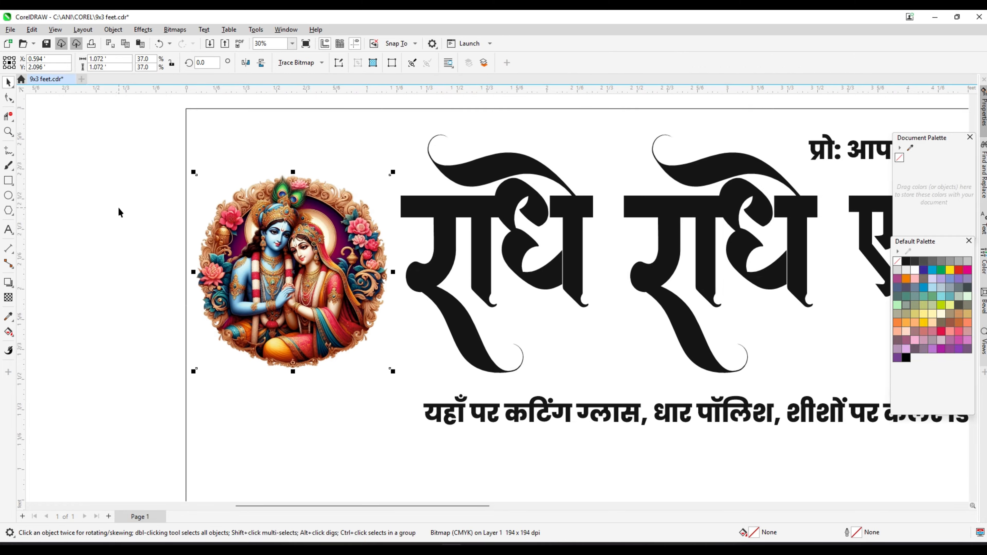
Step: Nudge the Radha Krishna picture slightly up and save the file
left_click(118, 208)
scroll(296, 220, "down", 1)
scroll(313, 222, "up", 2)
left_click_drag(297, 226, 296, 222)
scroll(297, 222, "down", 3)
left_click(203, 219)
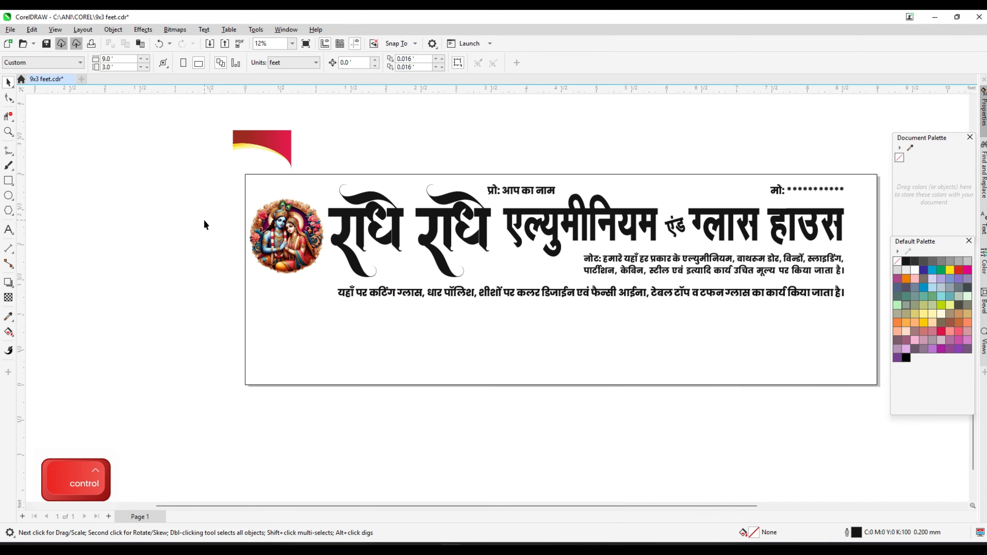
key("ctrl+s")
key("F4")
key("ctrl+s")
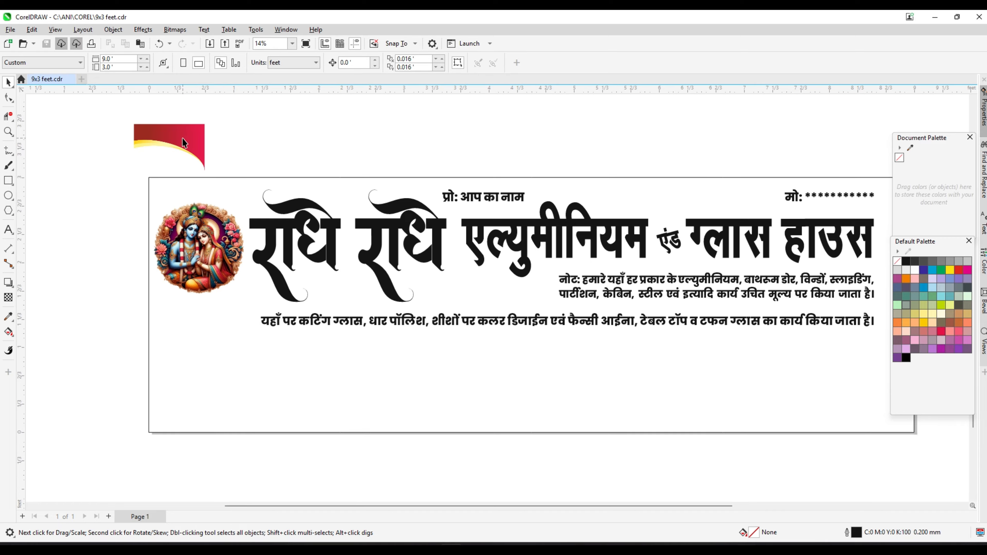
Step: Rotate the red and yellow curved graphic 90 degrees and align it with the page's upper-left corner
left_click(183, 143)
type("90")
key("Return")
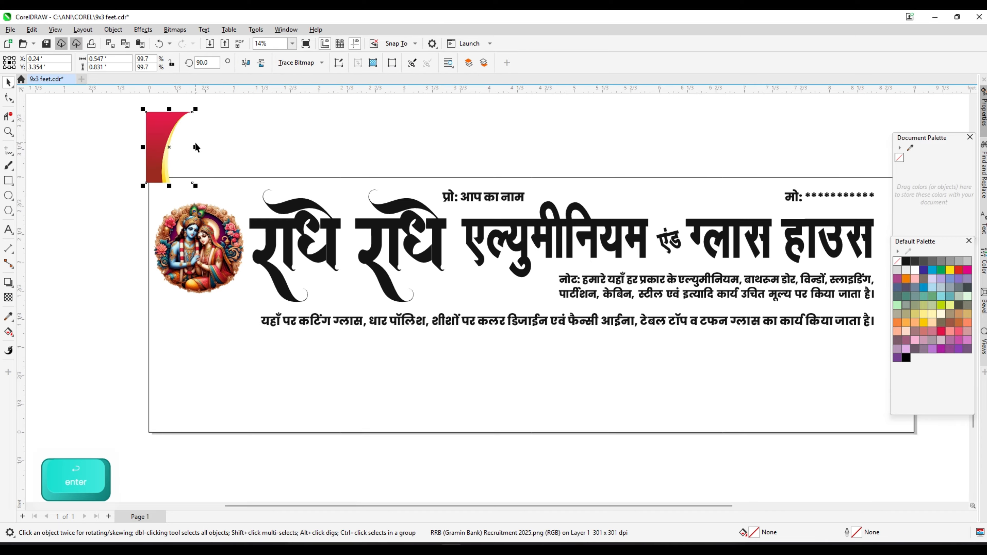
left_click_drag(172, 148, 175, 214)
left_click(219, 178, "shift")
key("t")
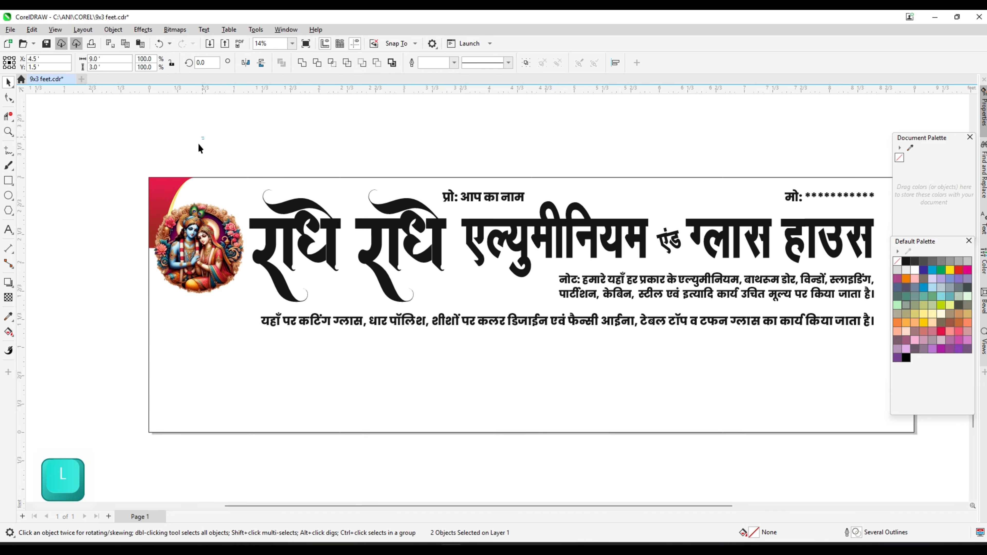
Step: Stretch the curved graphic down to the full 3 ft page height and widen it to about 1.31 ft
left_click_drag(203, 138, 173, 435)
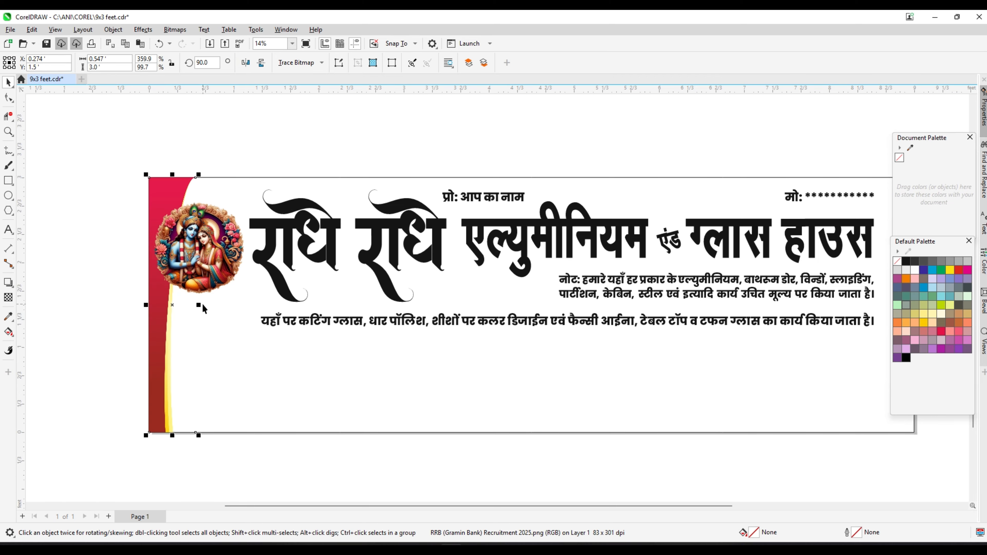
left_click_drag(201, 307, 263, 305)
scroll(217, 213, "down", 1)
Step: Duplicate the curved graphic, mirror the copy both ways and align it with the page's right edge
left_click_drag(194, 188, 407, 188)
right_click(407, 188)
left_click(261, 63)
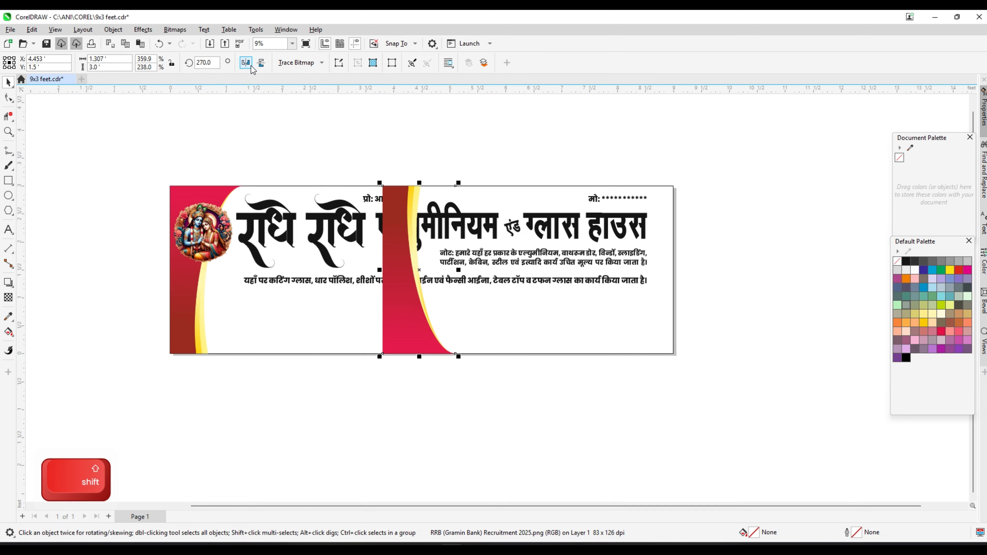
left_click(245, 62)
left_click(638, 342, "shift")
key("r")
Step: Narrow the right-hand curved graphic to about 0.84 ft wide so that it clears the heading text
left_click(755, 322)
left_click(663, 309)
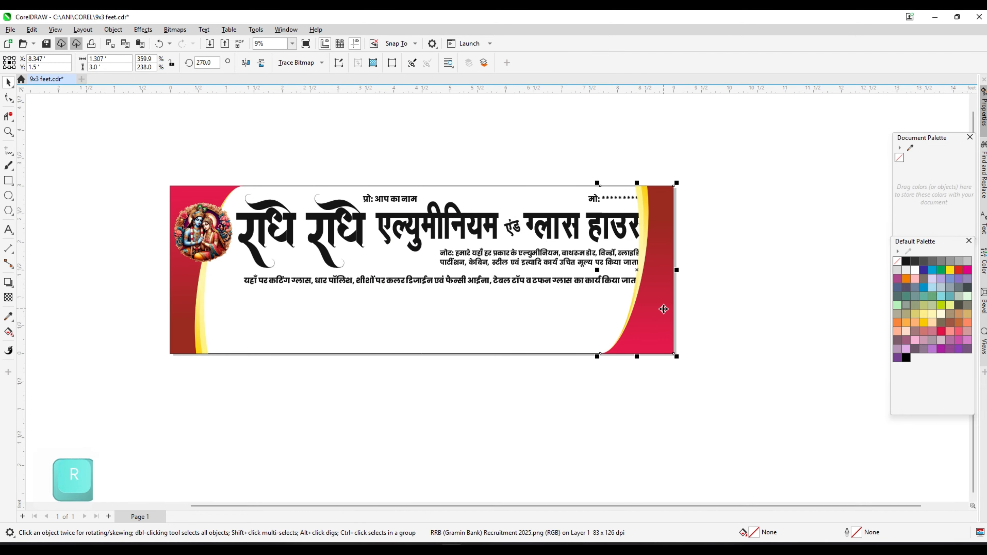
scroll(662, 309, "up", 1)
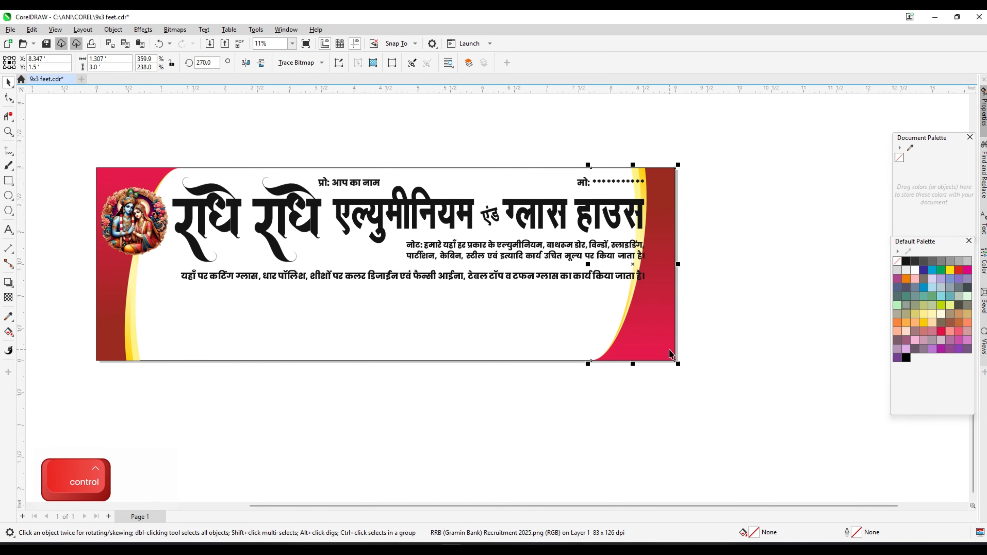
scroll(588, 258, "up", 1)
left_click_drag(590, 266, 624, 266)
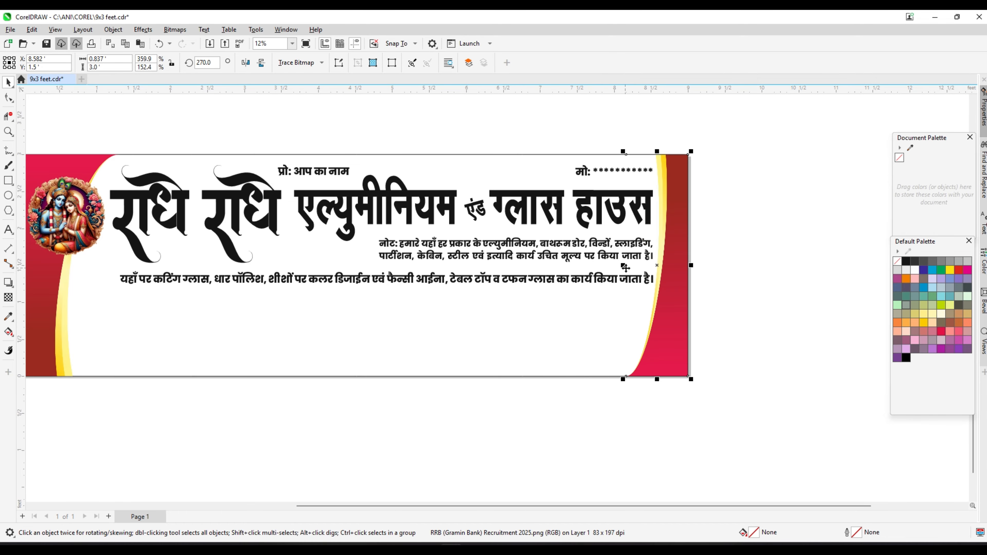
left_click(734, 239)
Step: Move the light grey patterned background picture from the left of the banner to the empty area on its right
scroll(734, 239, "down", 2)
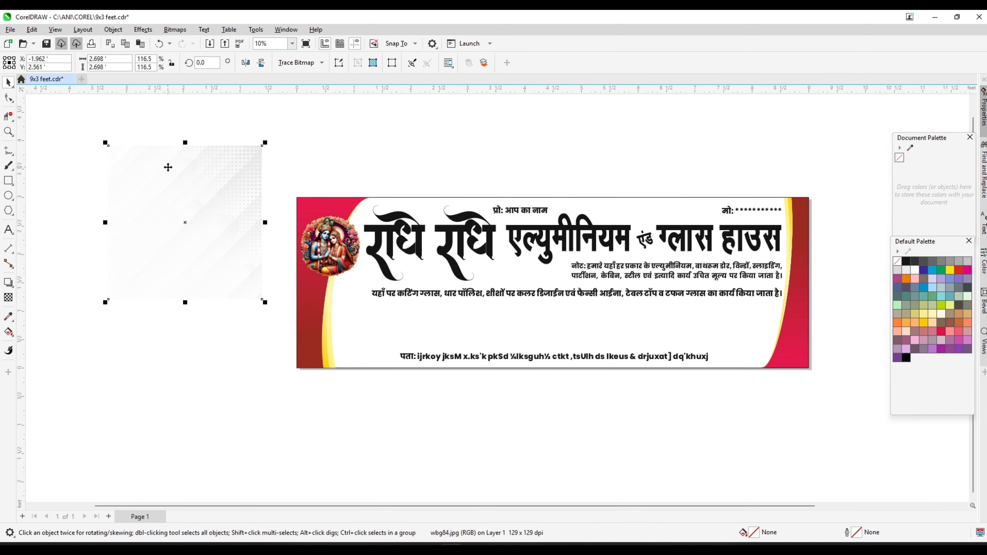
scroll(229, 188, "down", 1)
left_click_drag(229, 187, 743, 212)
scroll(600, 219, "down", 2)
scroll(614, 214, "up", 3)
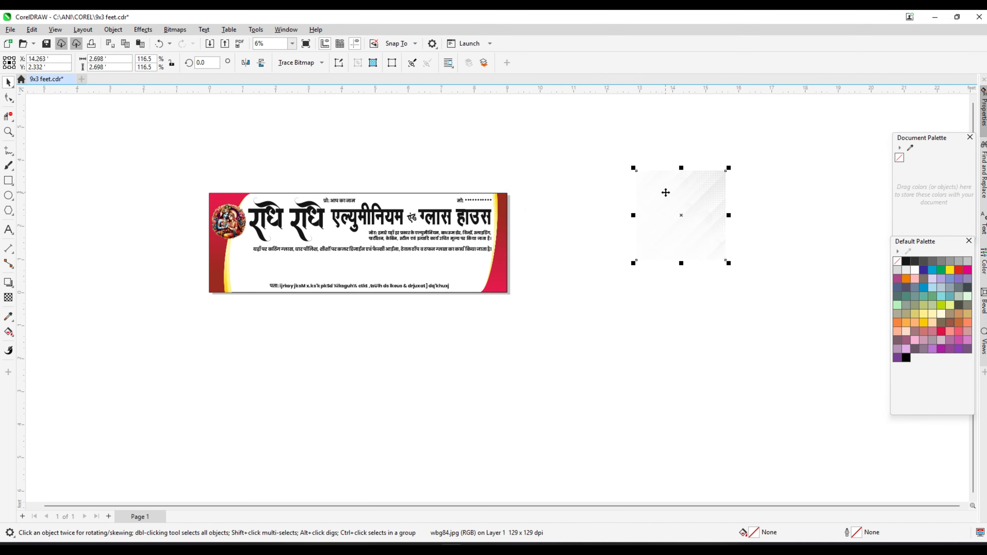
key("ctrl+z")
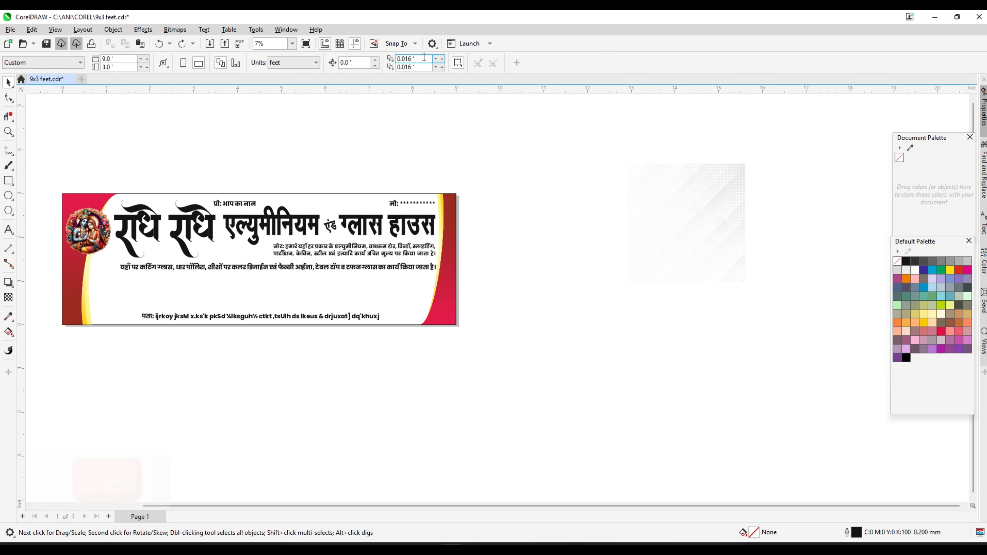
key("ctrl+shift+z")
scroll(653, 228, "up", 2)
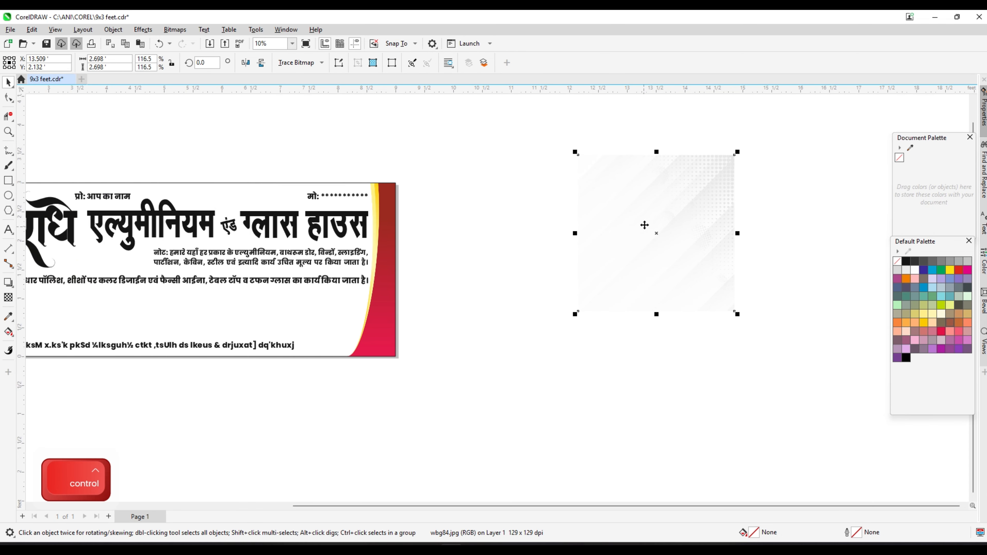
Step: Add a mirrored copy of the grey background picture on its left side and group both pictures
left_click_drag(736, 233, 419, 233)
left_click(649, 243, "shift")
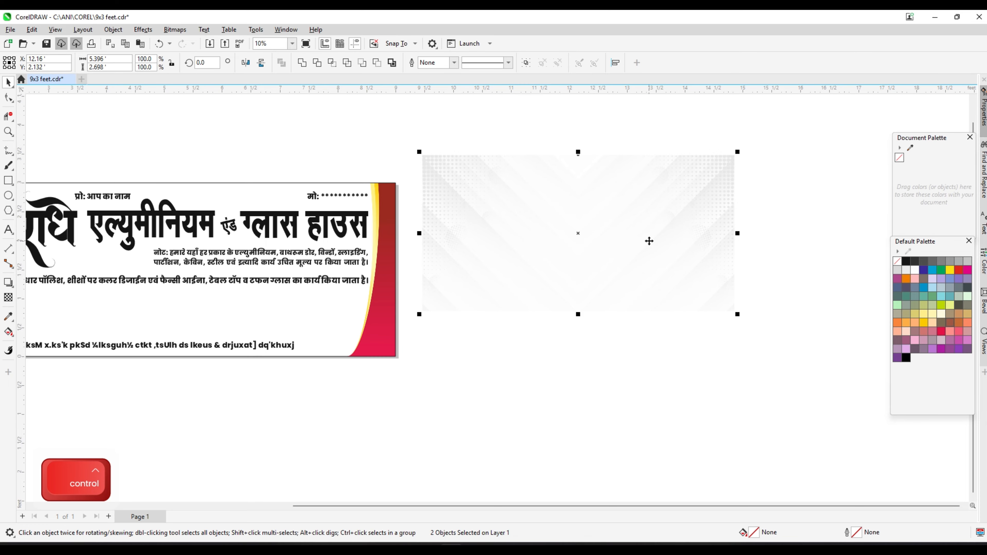
key("ctrl+g")
Step: Resize the grouped grey background to 9 ft wide and 3 ft high
scroll(649, 242, "down", 1)
left_click(436, 167)
left_click(548, 211)
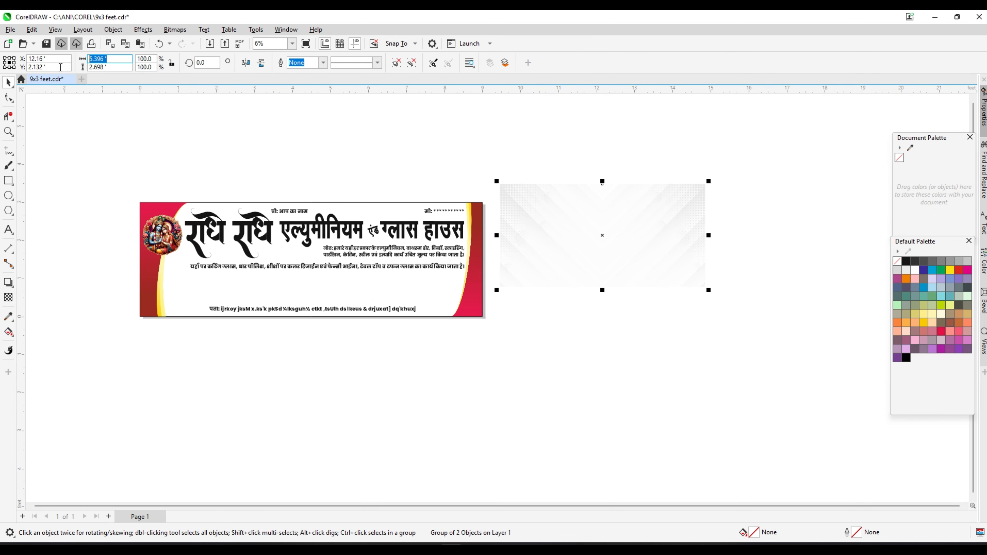
type("9")
key("Tab")
type("3")
key("Return")
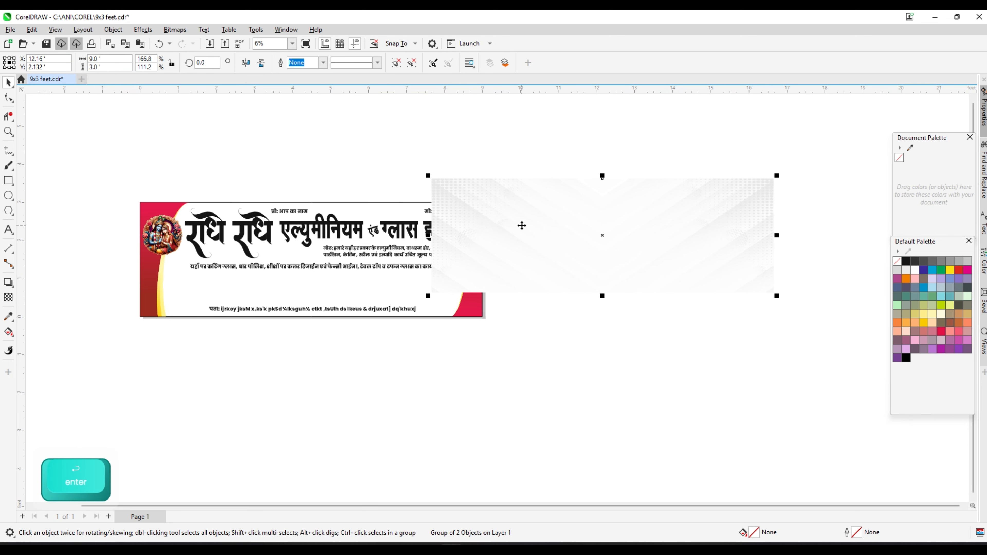
Step: PowerClip the grey background group inside the banner's page-sized rectangle and save the file
left_click_drag(524, 225, 332, 404)
right_click(331, 404)
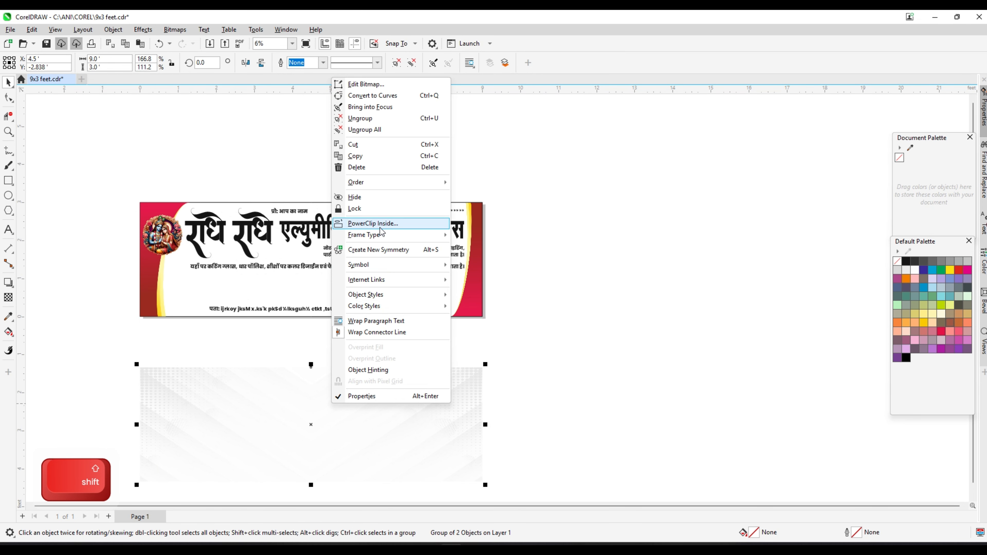
left_click(375, 223)
left_click(348, 287)
left_click(350, 281, "ctrl")
key("shift")
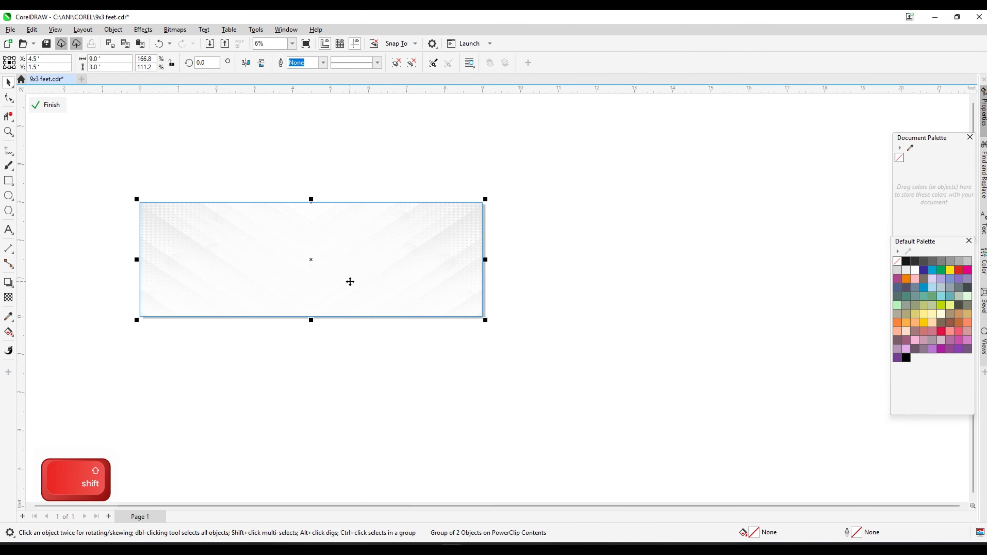
left_click(368, 356, "ctrl")
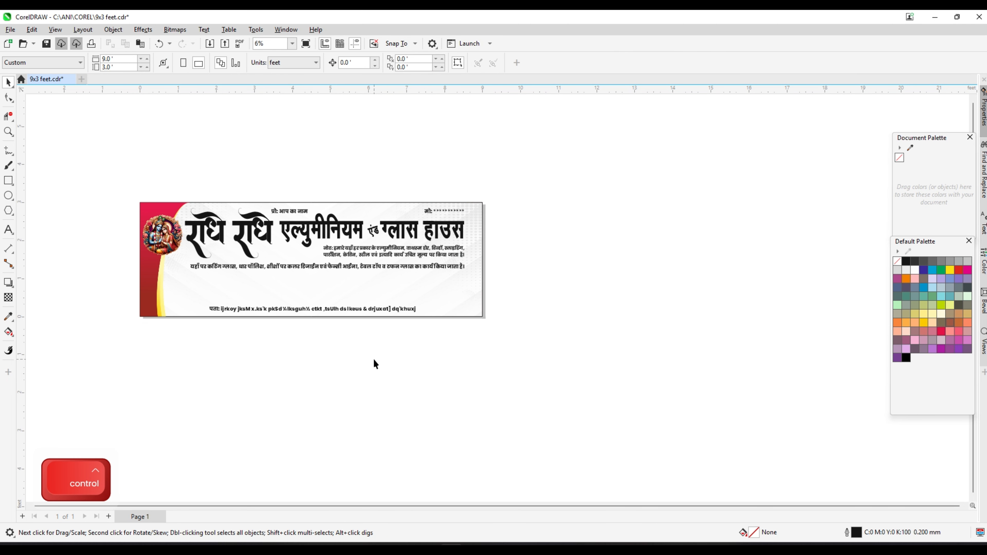
key("F4")
key("ctrl+s")
left_click(434, 335, "ctrl")
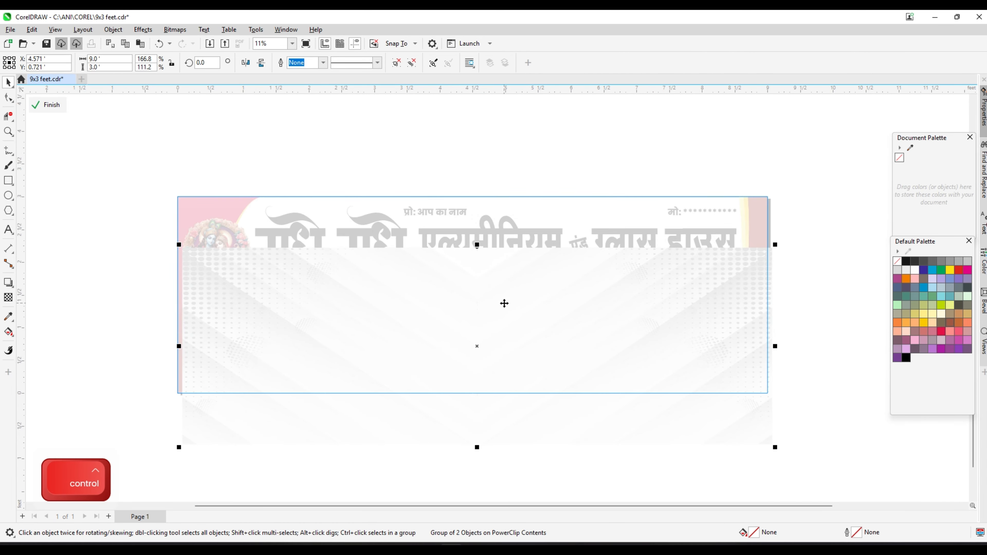
left_click(502, 299)
key("ctrl")
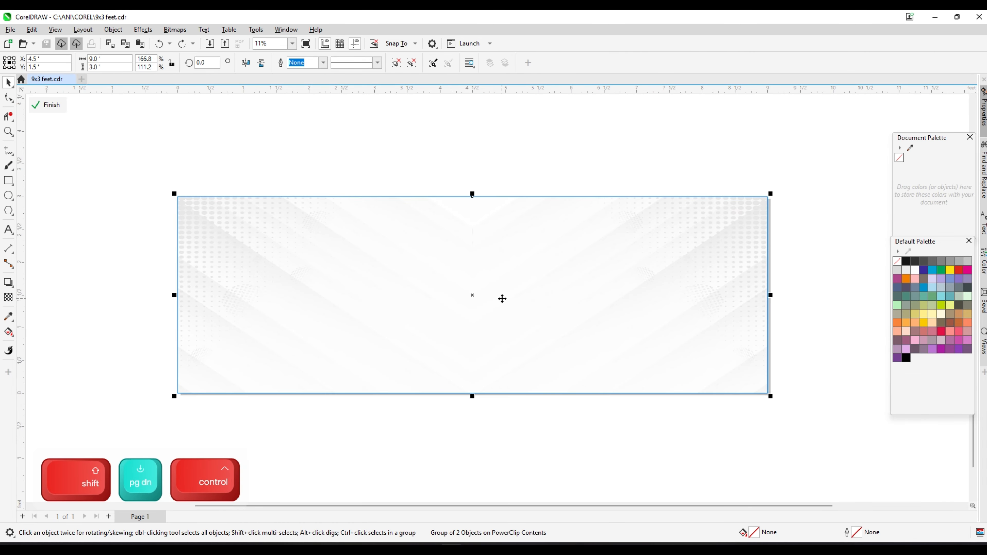
left_click_drag(556, 307, 575, 439)
key("ctrl+z")
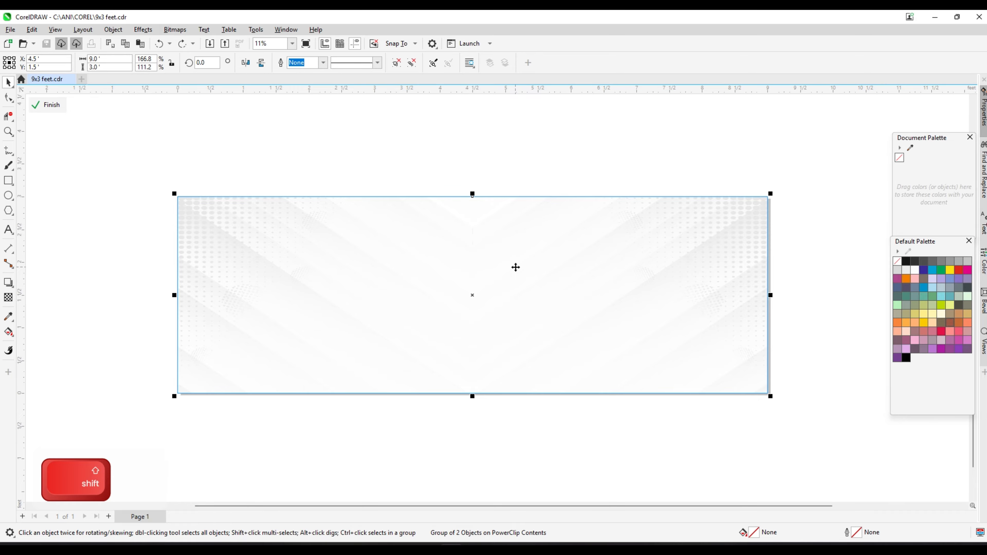
left_click(462, 167, "ctrl")
left_click(461, 167)
scroll(462, 167, "down", 2)
scroll(578, 223, "up", 1)
left_click_drag(709, 245, 727, 311)
key("ctrl+z")
Step: Bring the right-hand curved graphic and the mobile number text to the front and save the file
left_click_drag(775, 126, 575, 378)
key("shift+Page_Up")
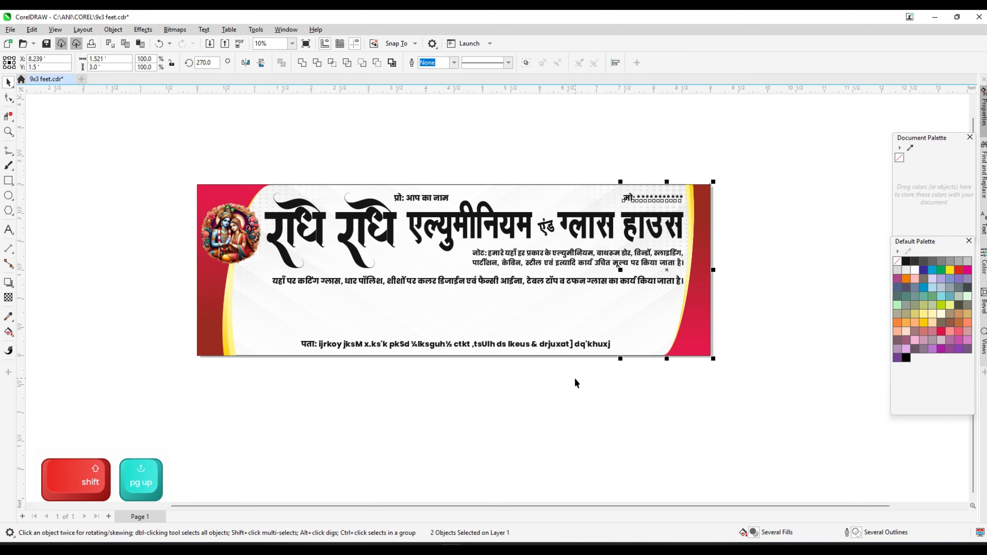
left_click(567, 406)
key("ctrl+s")
key("F4")
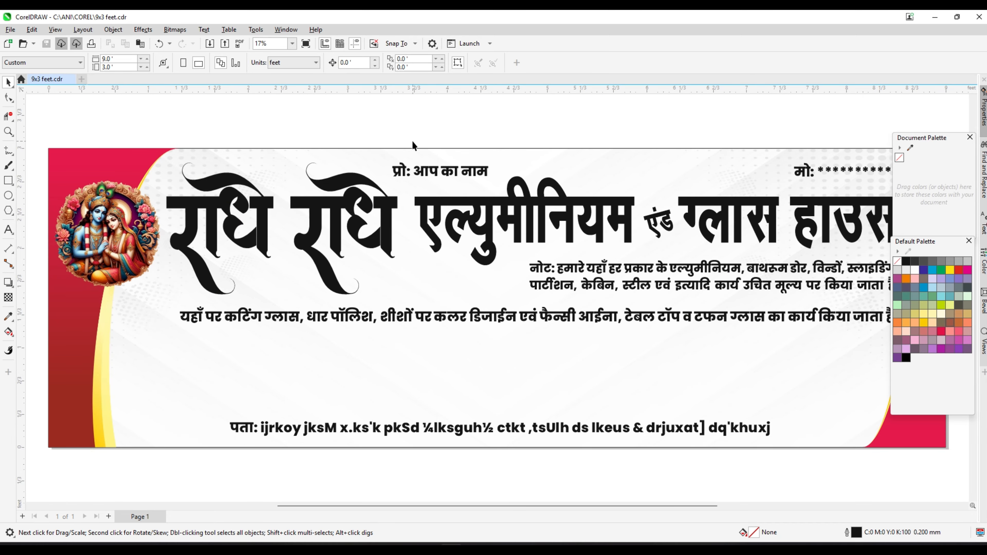
Step: Move the पता address line slightly lower, center it horizontally on the page and save the file
scroll(412, 144, "down", 1)
left_click(458, 389)
scroll(475, 389, "up", 1)
left_click_drag(470, 390, 482, 398)
scroll(463, 313, "down", 2)
scroll(463, 318, "down", 2)
key("Escape")
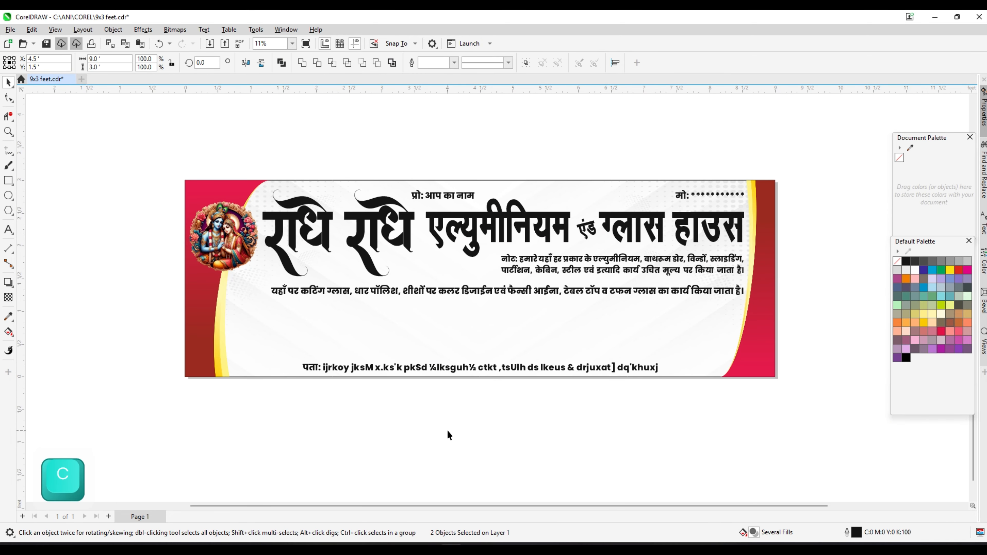
key("ctrl+s")
Step: Draw a rectangle about 8.07 ft by 0.3 ft around the address line and center it horizontally on the page
key("F6")
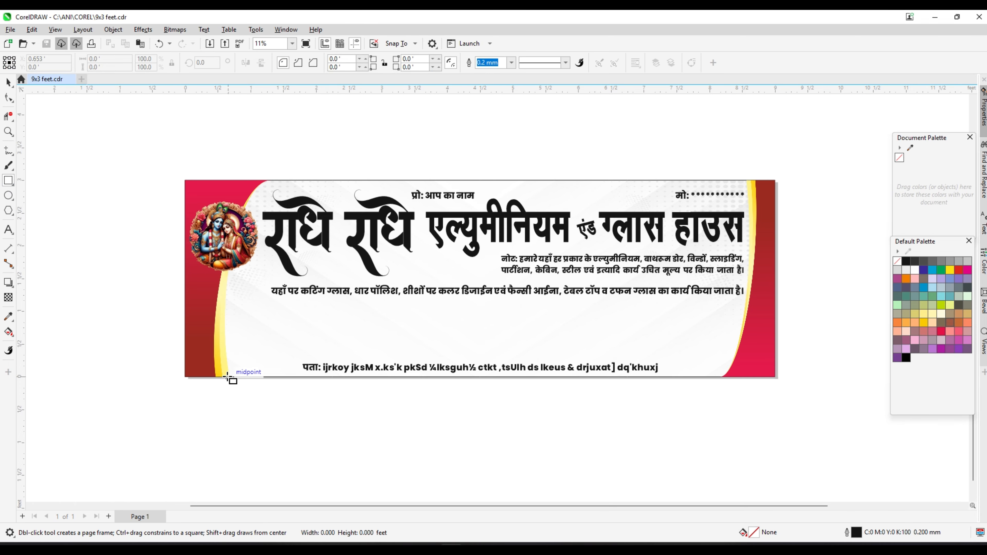
left_click_drag(740, 364, 758, 357)
key("space")
left_click(320, 321, "shift")
key("c")
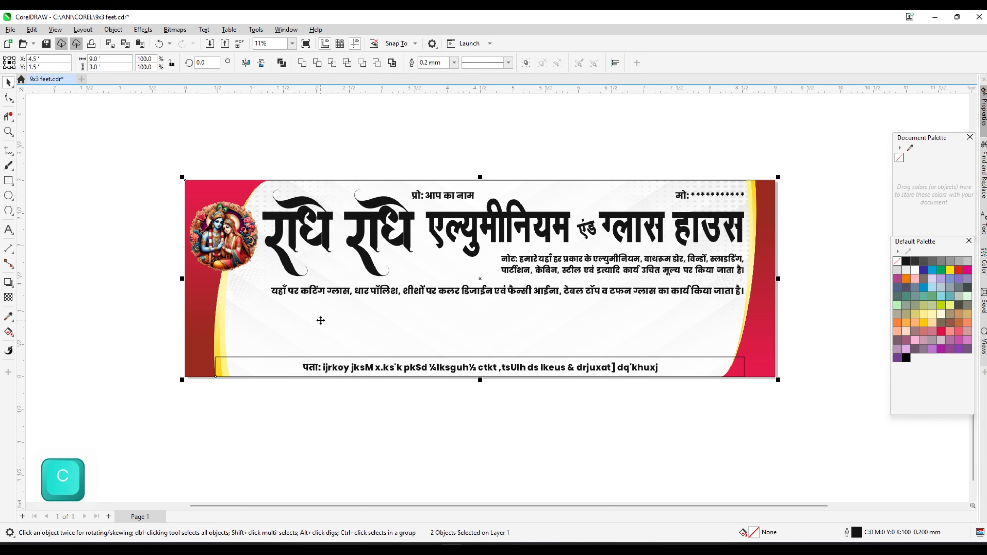
key("Escape")
Step: Give the address rectangle a horizontal fountain fill with dark red at both ends and bright red in the middle
left_click(259, 376)
left_click(8, 332)
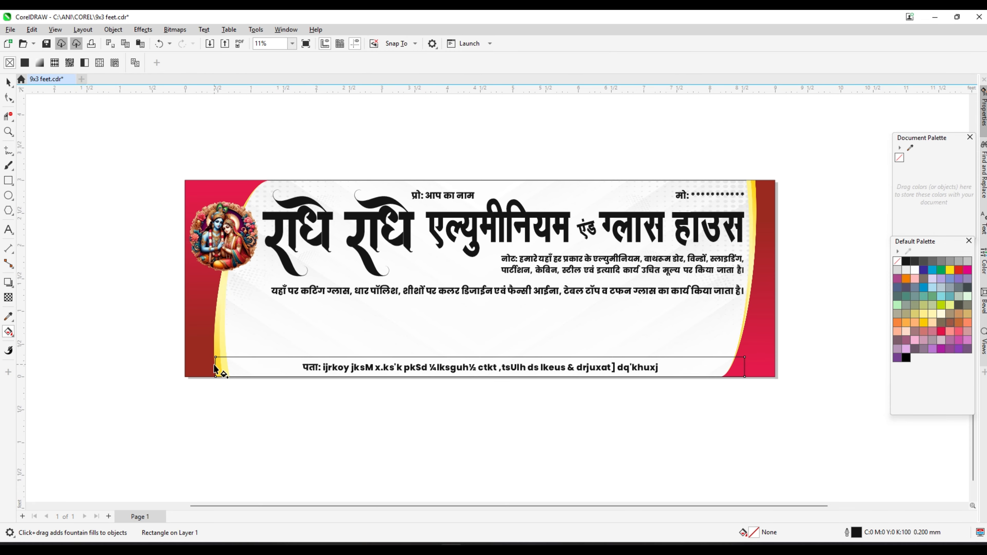
left_click_drag(689, 366, 720, 364)
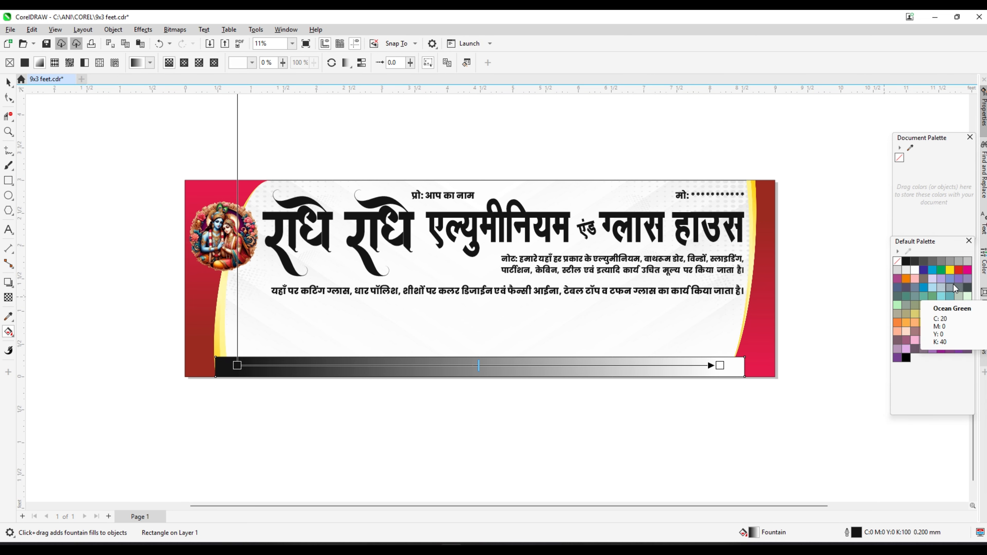
mouse_move(959, 272)
left_mouse_down()
mouse_move(952, 282)
mouse_move(959, 271)
mouse_move(949, 270)
left_mouse_up()
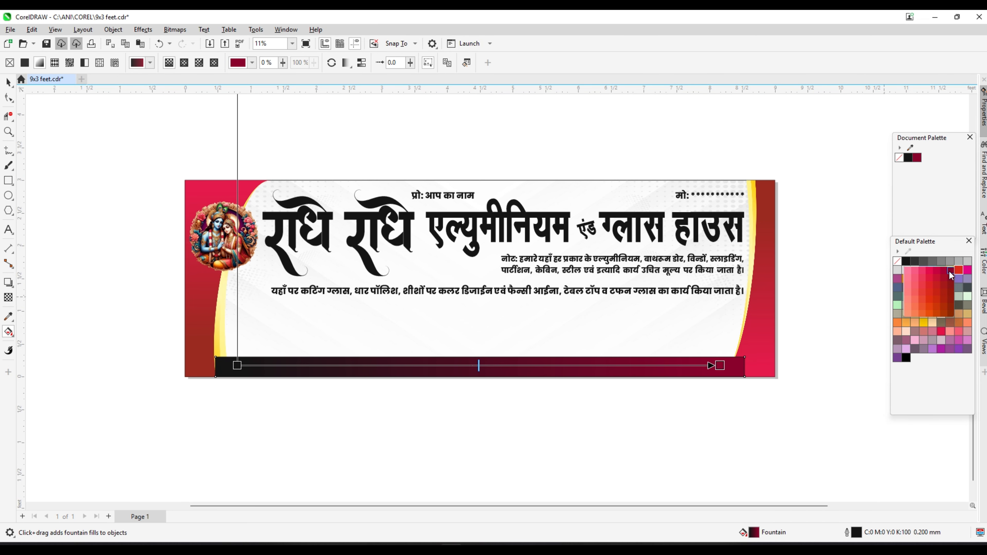
left_click_drag(237, 368, 237, 368)
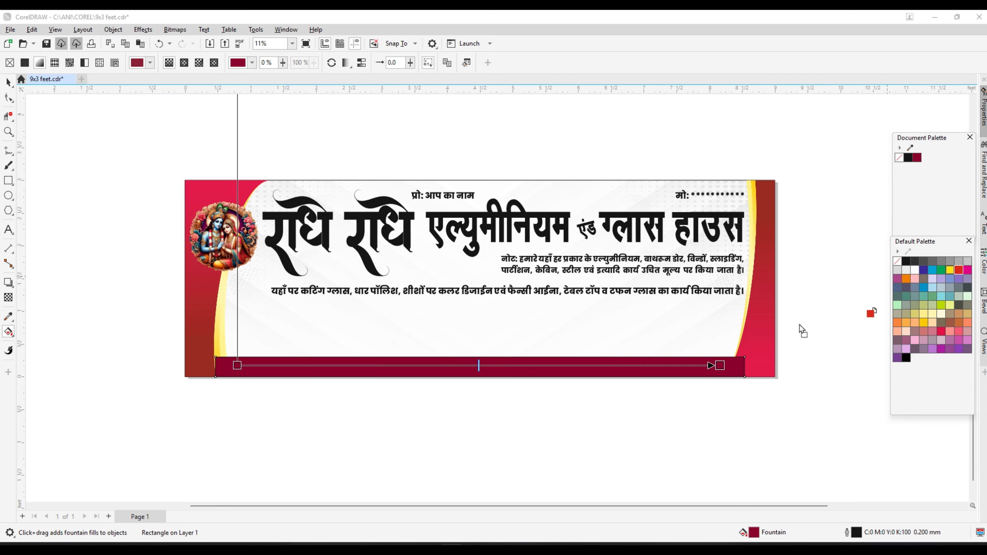
left_click_drag(468, 370, 464, 366)
Step: Remove the gradient band's outline and send it behind the address text and the side curves
left_click(5, 86)
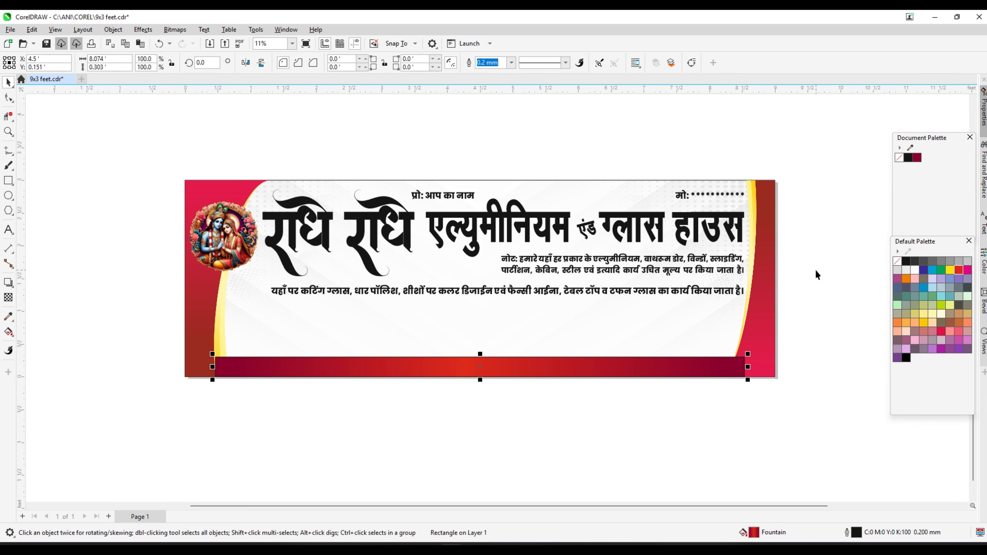
key("ctrl+Page_Down")
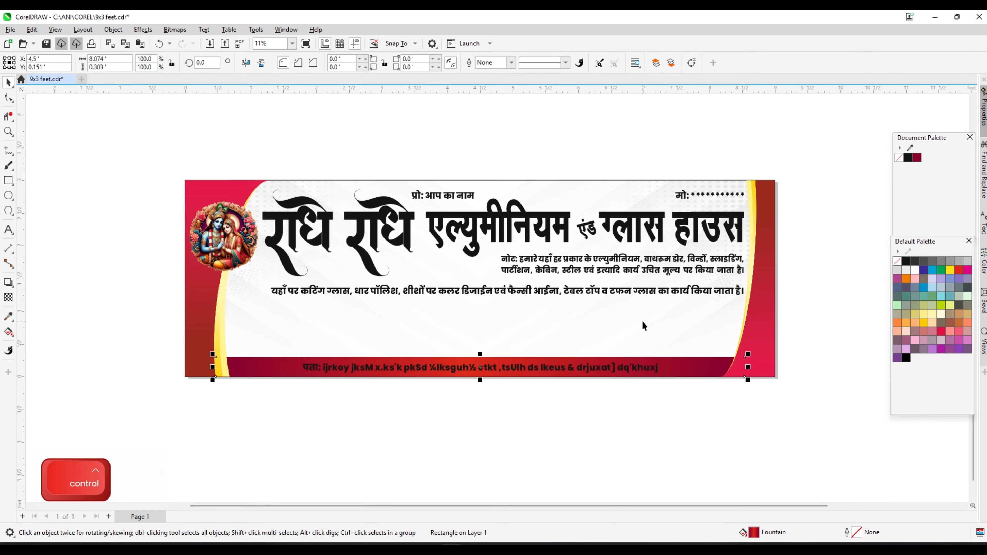
key("Escape")
Step: Color the address line white, enlarge it to about 6.17 ft wide inside the red band and save the file
left_click(519, 375)
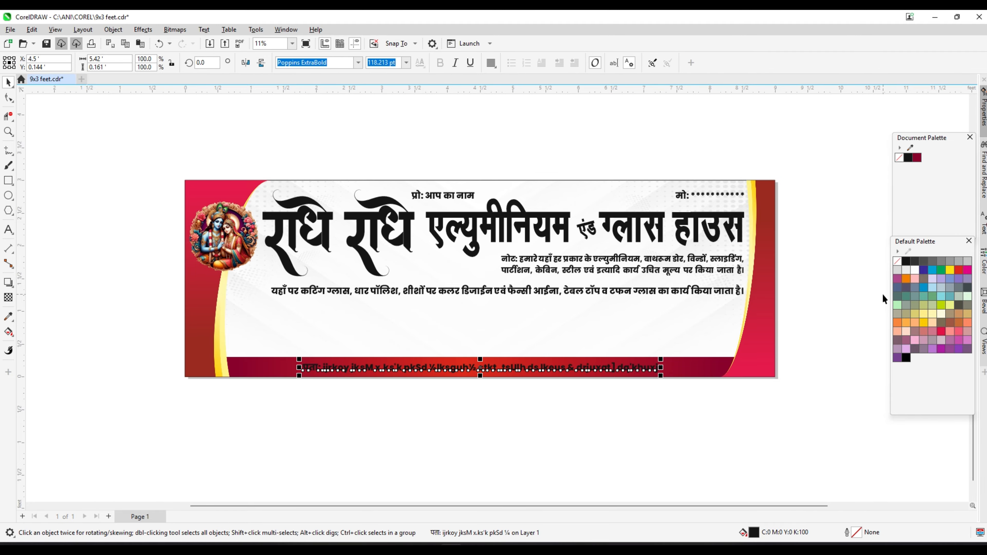
left_click(915, 272)
left_click_drag(664, 356, 690, 348)
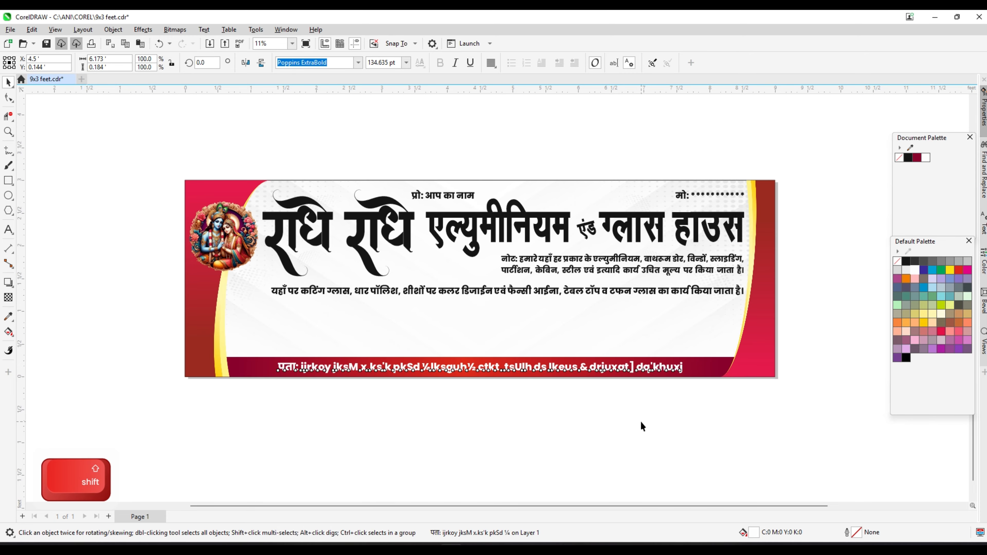
key("Escape")
key("ctrl+s")
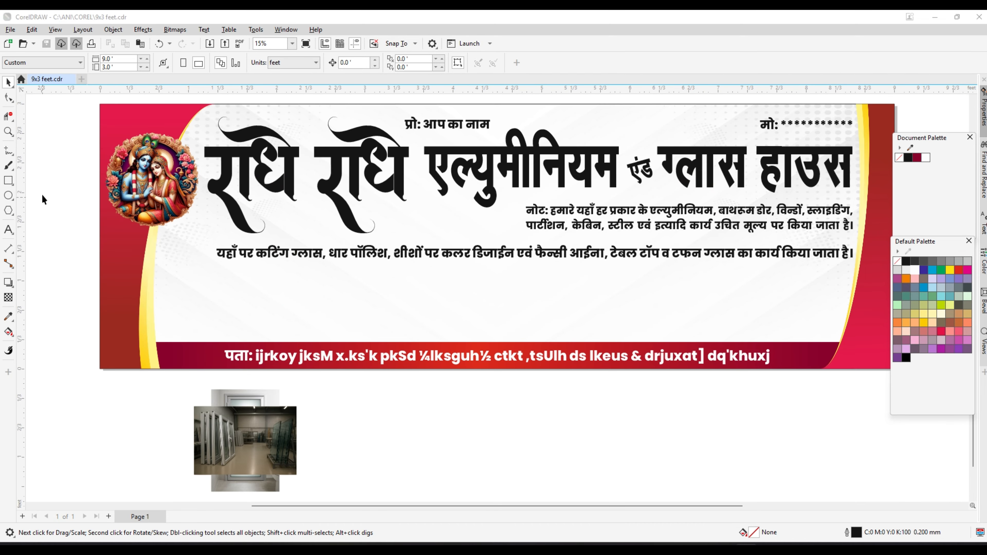
Step: Draw a rectangle about 4.07 ft by 0.44 ft around the two-line नोट text under the heading
left_click(8, 180)
scroll(884, 203, "up", 1)
left_click_drag(873, 195, 394, 248)
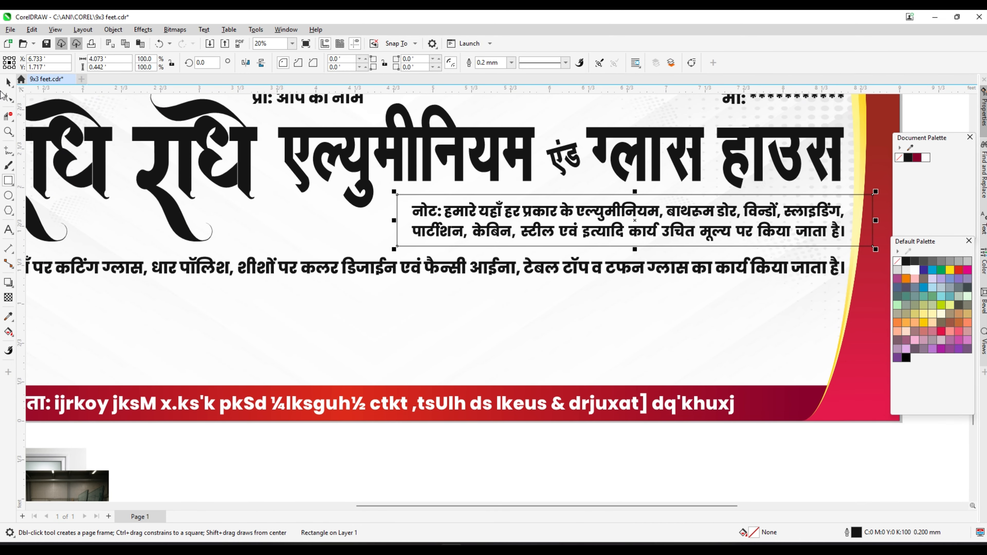
Step: Round all four corners of the note rectangle to a 0.196 ft radius so its ends form half circles
key("F10")
scroll(341, 174, "up", 2)
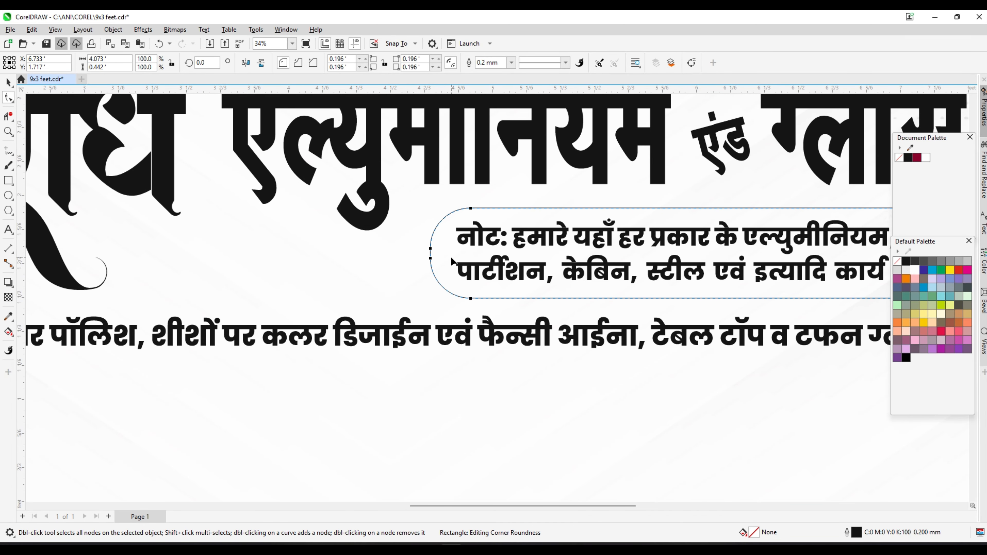
key("space")
scroll(756, 215, "down", 2)
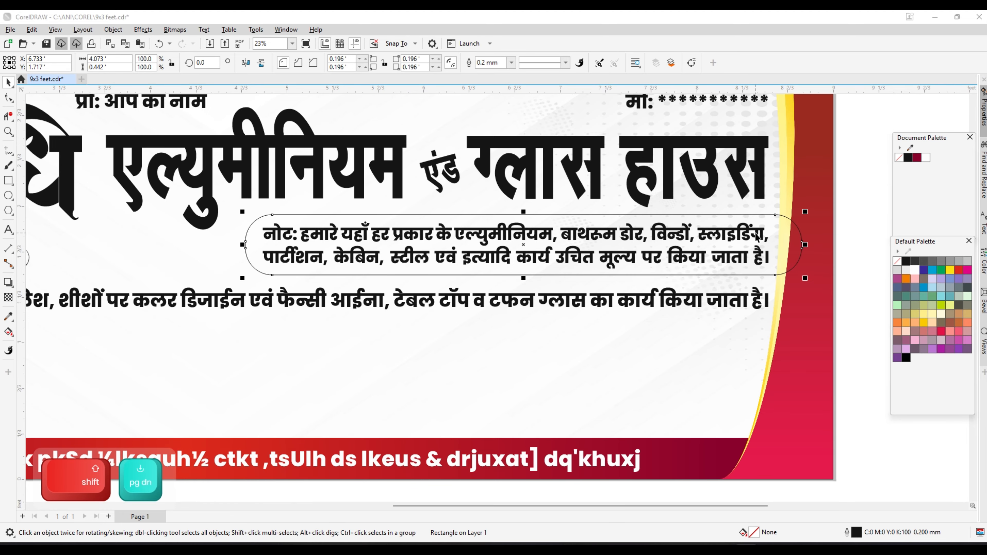
Step: Send the rounded rectangle behind the नोट text and the side curves while keeping it above the patterned background
scroll(754, 234, "down", 1)
left_click(840, 212)
left_click(795, 237)
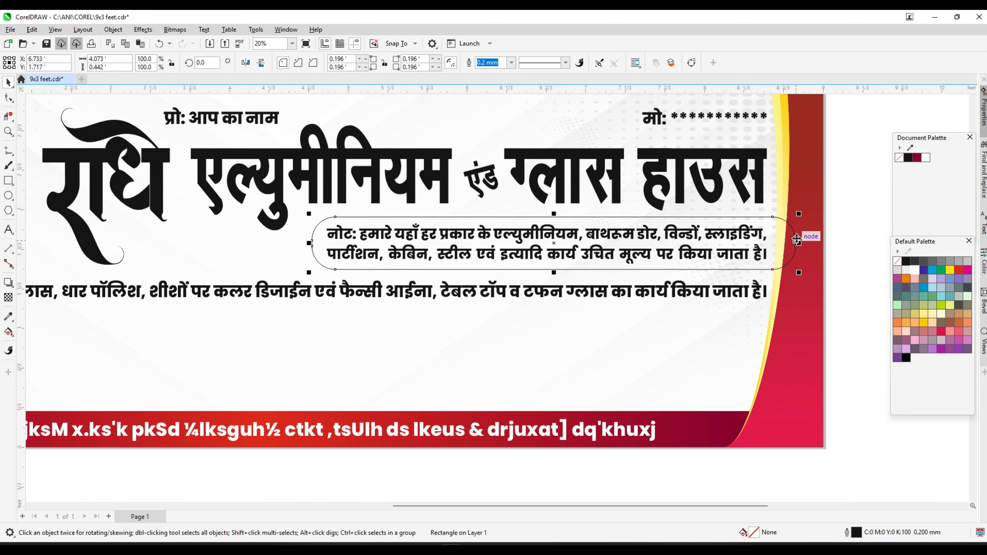
key("ctrl+End")
key("ctrl+Page_Up")
Step: Give the rounded note box a vertical fountain fill from red at its upper edge to magenta below, with a white outline
left_click(8, 335)
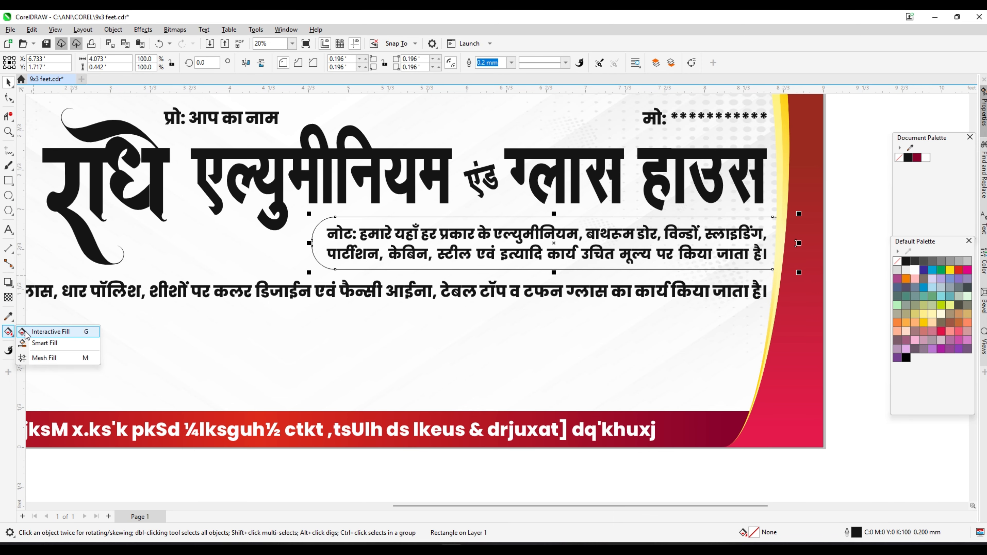
left_click(43, 331)
scroll(764, 220, "up", 4)
left_click_drag(753, 216, 753, 305)
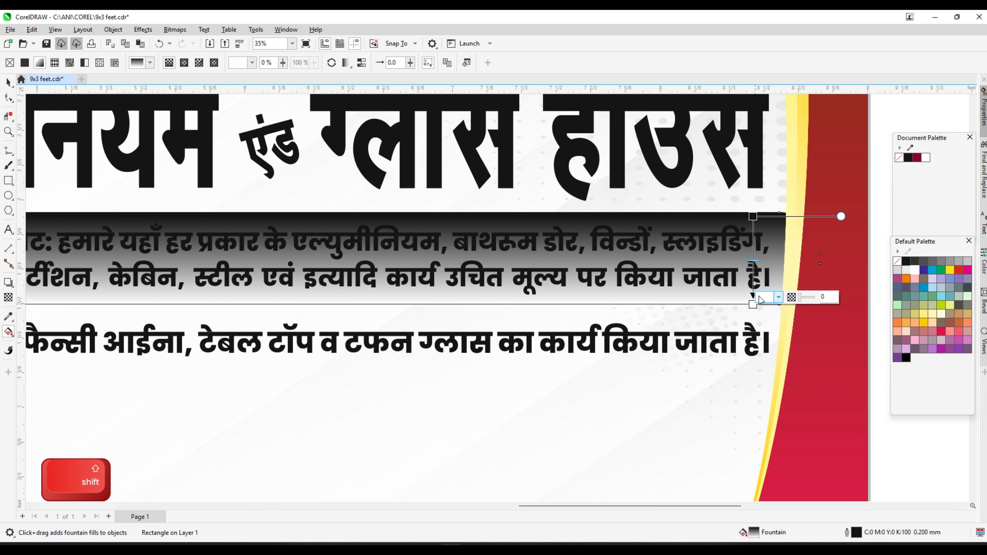
left_click(968, 271)
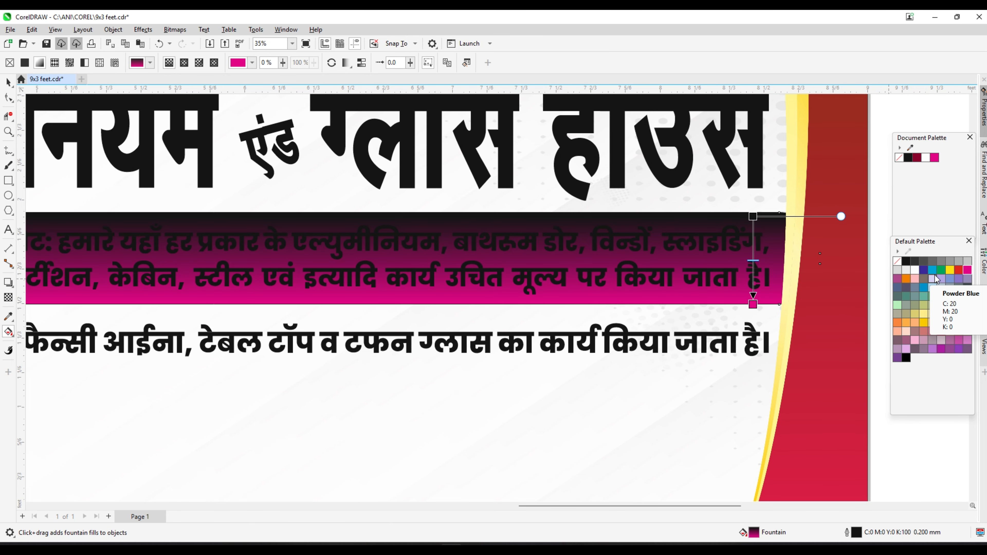
left_click_drag(959, 270, 705, 259)
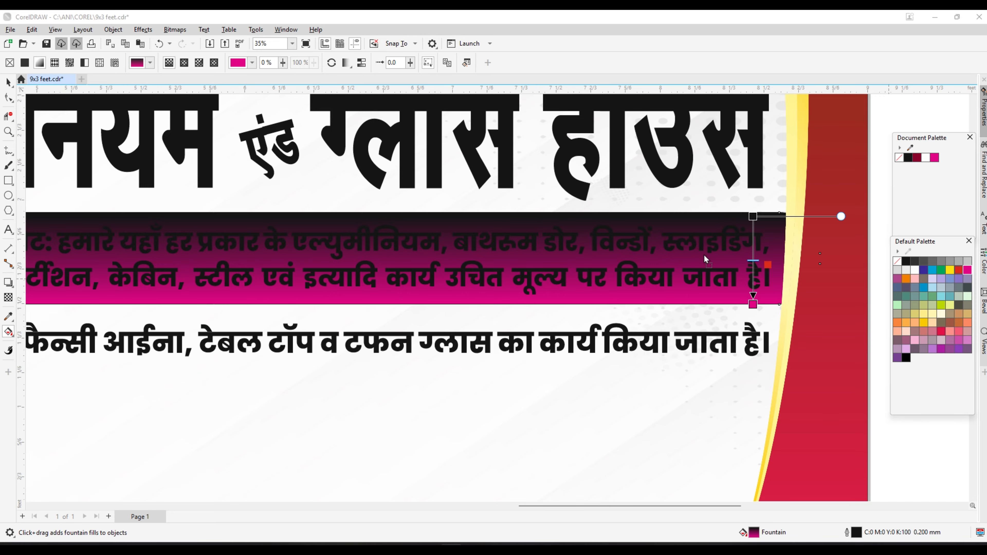
left_click_drag(752, 219, 752, 217)
key("space")
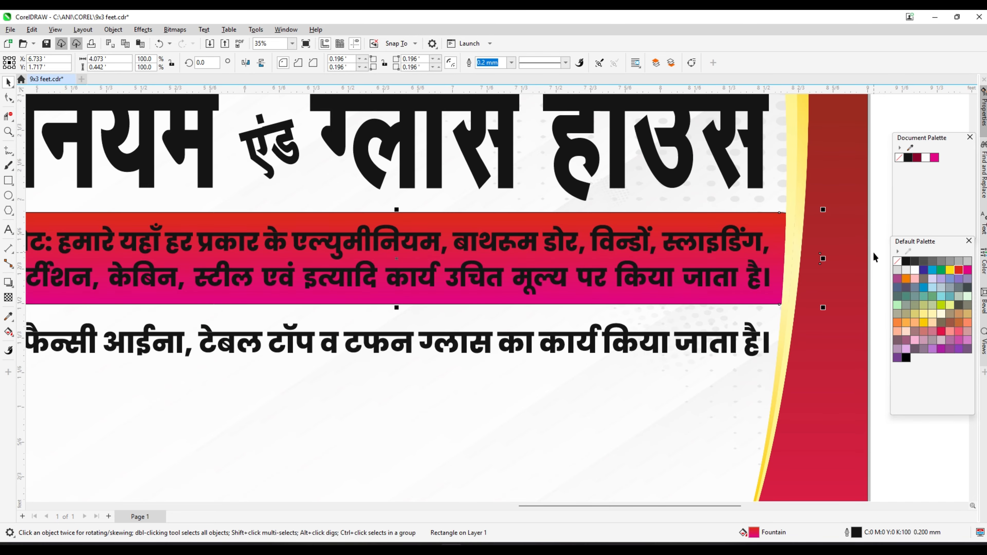
right_click(912, 271)
Step: Change the lower color of the note box's fountain fill to black and extend the fill past the box's lower edge
scroll(692, 245, "down", 2)
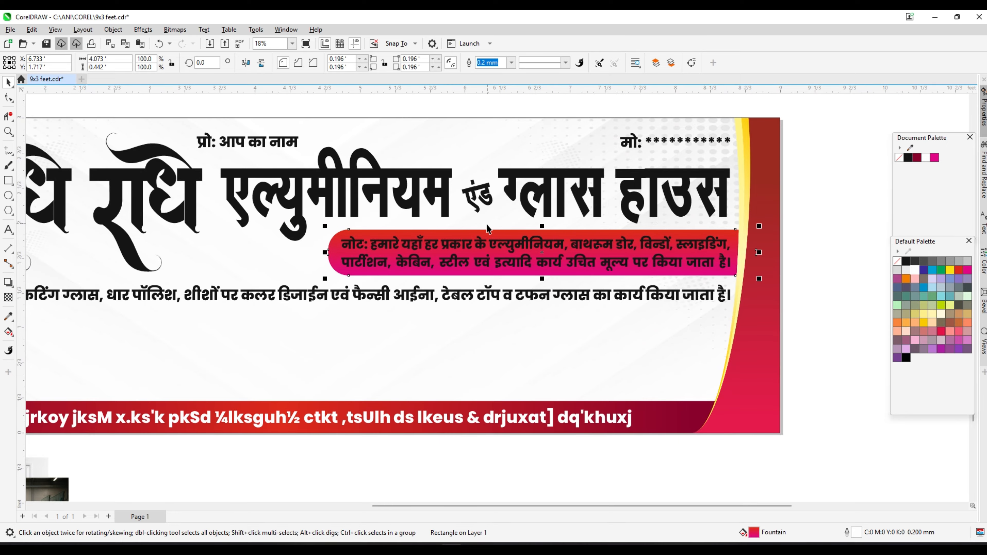
scroll(404, 280, "up", 1)
left_click(9, 332)
scroll(829, 280, "up", 2)
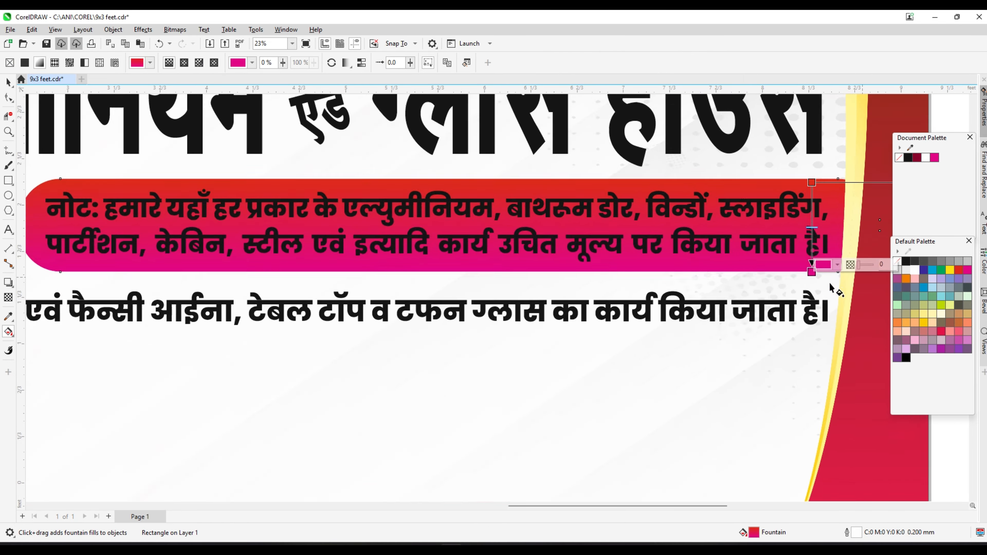
left_click(906, 261)
scroll(559, 272, "down", 2)
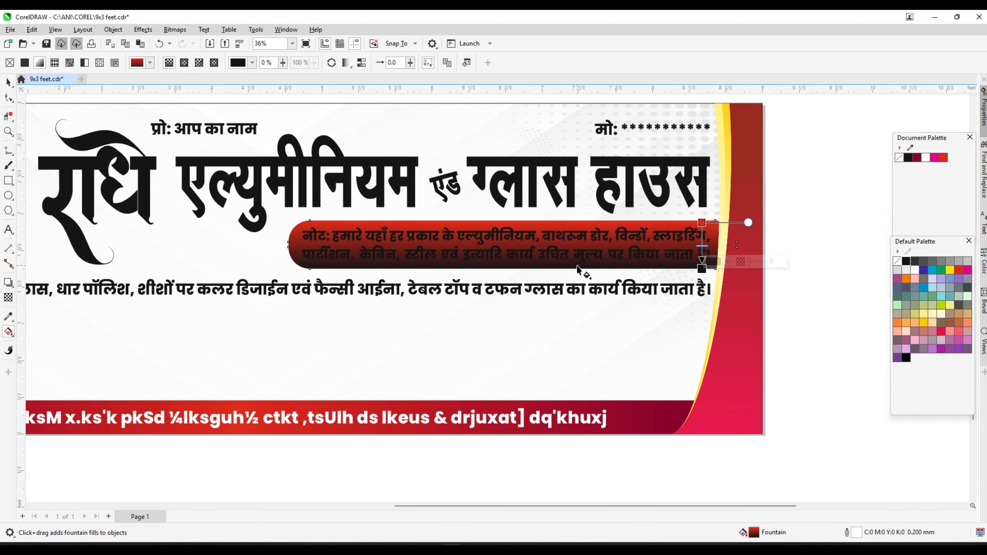
left_click_drag(714, 270, 714, 299)
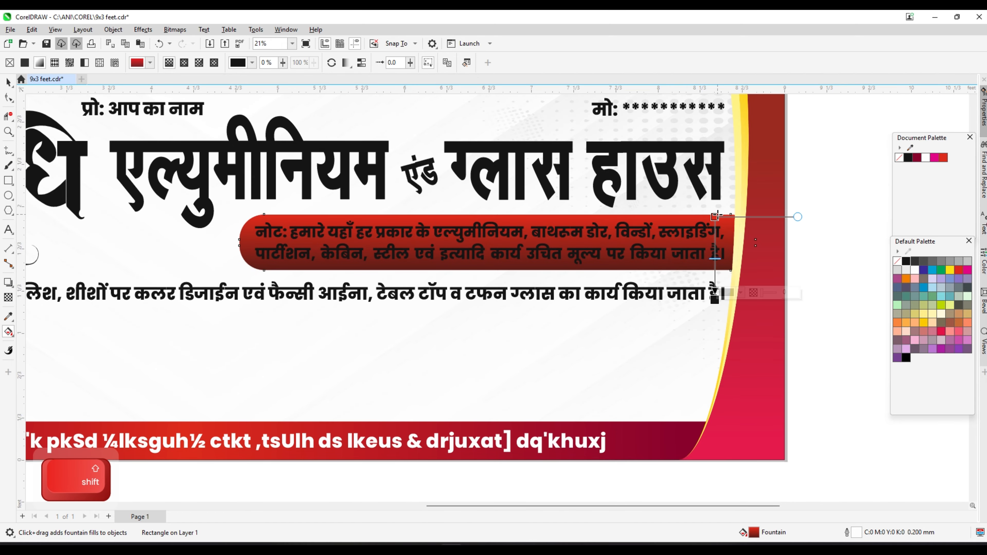
left_click(8, 81)
Step: Set the note box's outline to 1.5 mm wide with round corners, placed behind the fill
scroll(330, 220, "up", 4)
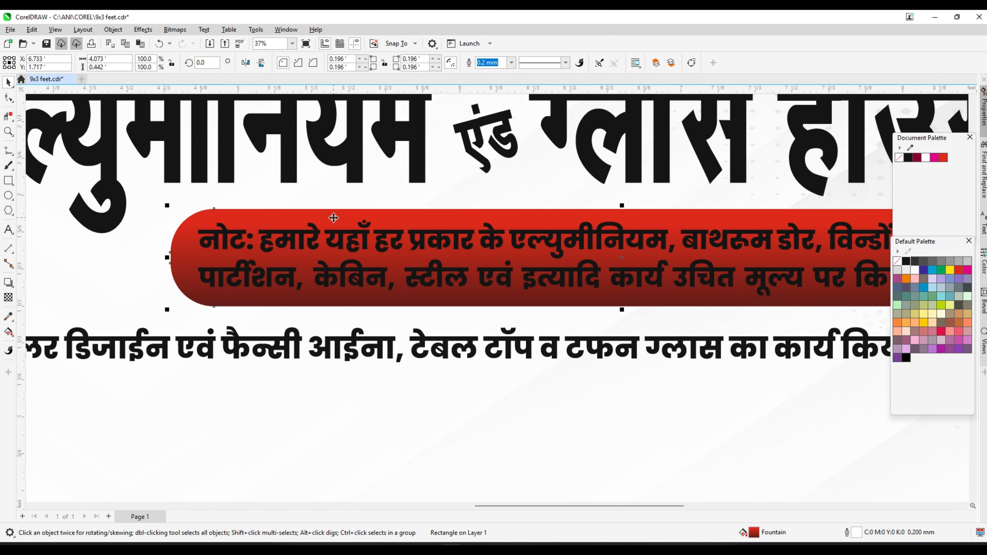
scroll(330, 219, "down", 3)
key("F12")
left_click_drag(564, 163, 820, 155)
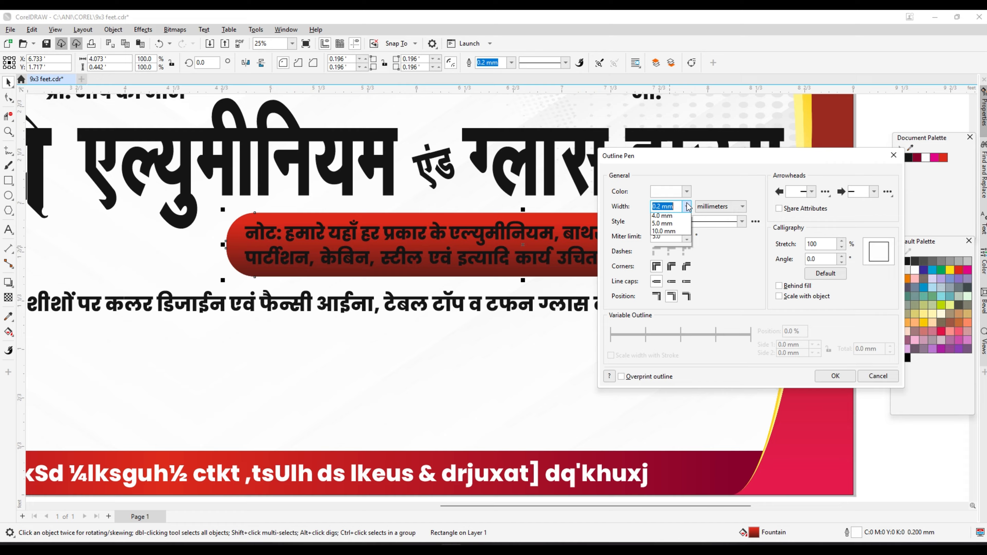
left_click(687, 192)
left_click(720, 177)
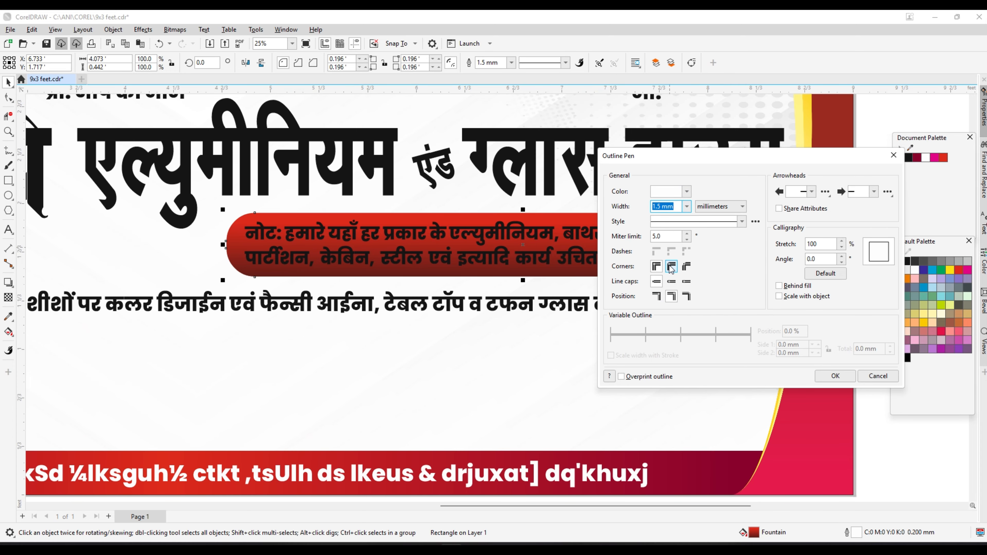
left_click(832, 374)
scroll(206, 220, "up", 5)
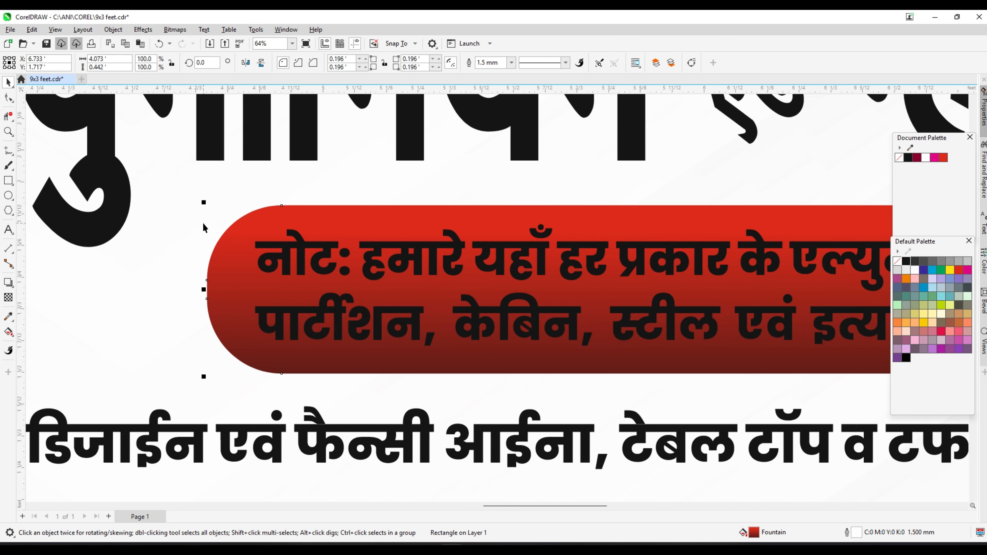
Step: Color the note box's outline yellow and set its width to 5.0 mm
right_click(949, 269)
key("F12")
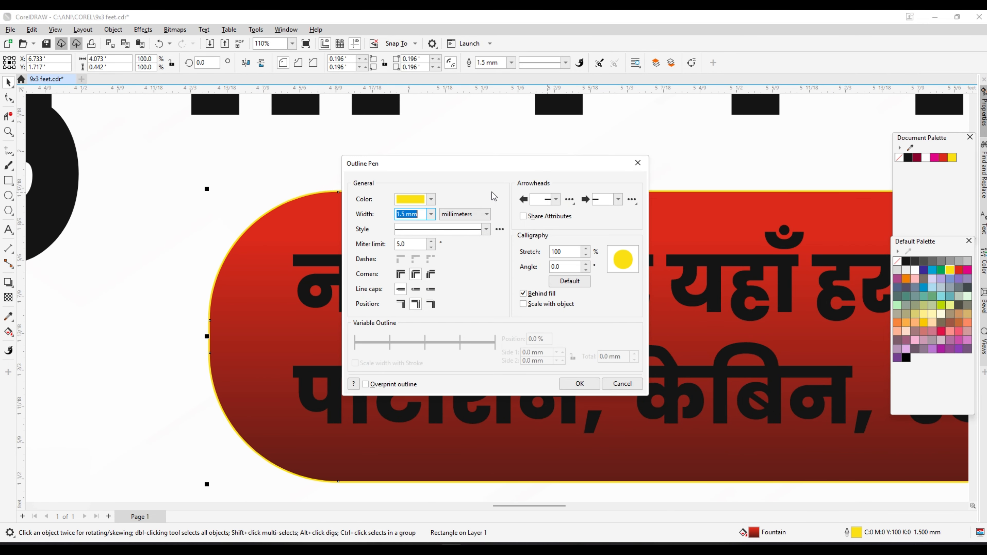
key("Return")
scroll(422, 205, "down", 6)
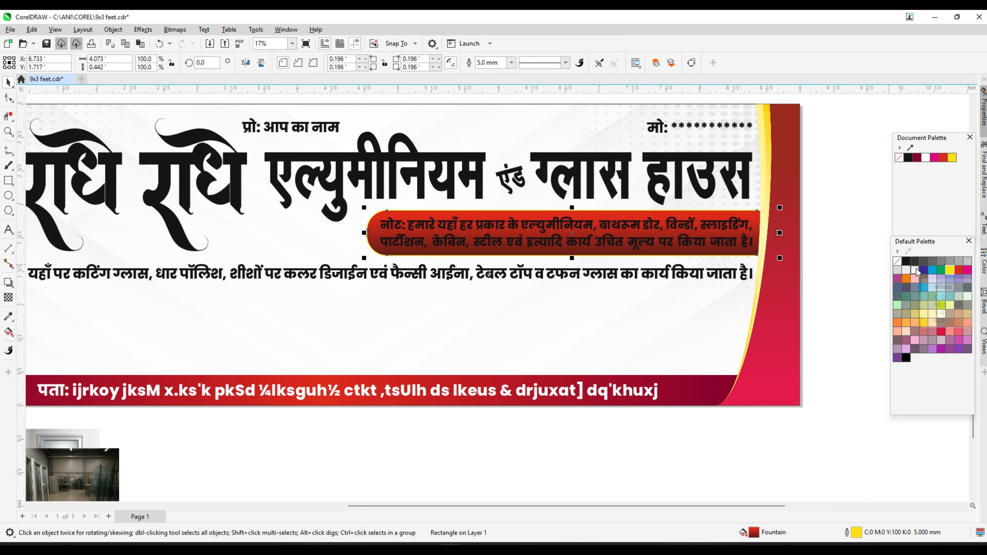
scroll(389, 218, "up", 2)
scroll(416, 229, "down", 2)
Step: Move the नोट text and its box down together to Y 1.647 ft, and shift the service line beneath them slightly down
left_click(505, 232, "shift")
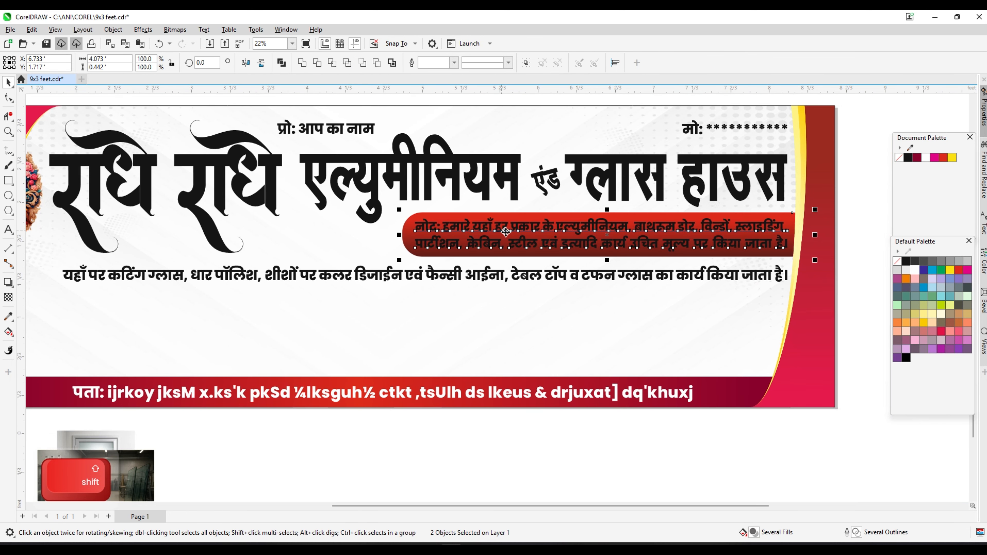
left_click_drag(541, 231, 542, 239)
scroll(542, 239, "down", 1)
scroll(597, 252, "up", 1)
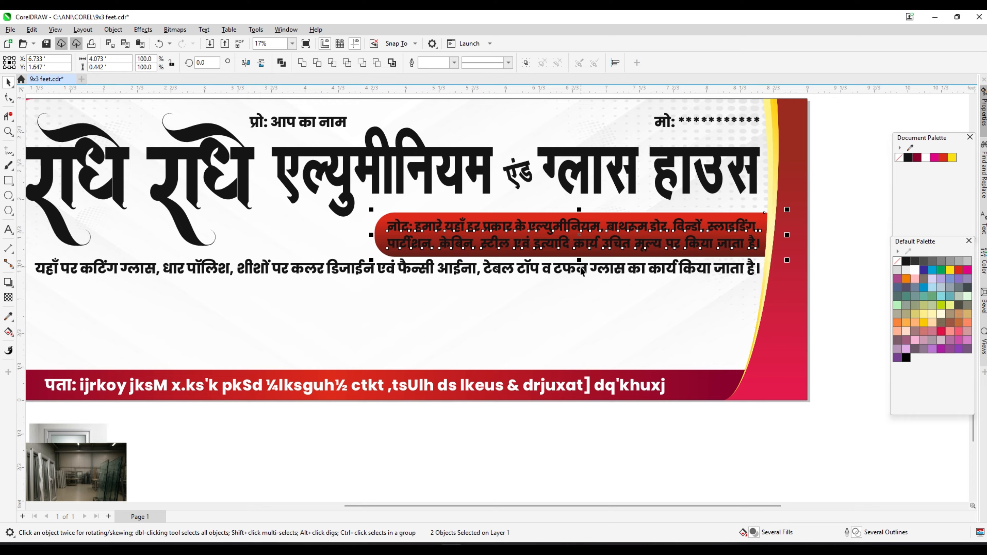
left_click_drag(581, 269, 579, 275)
scroll(583, 274, "down", 3)
key("Escape")
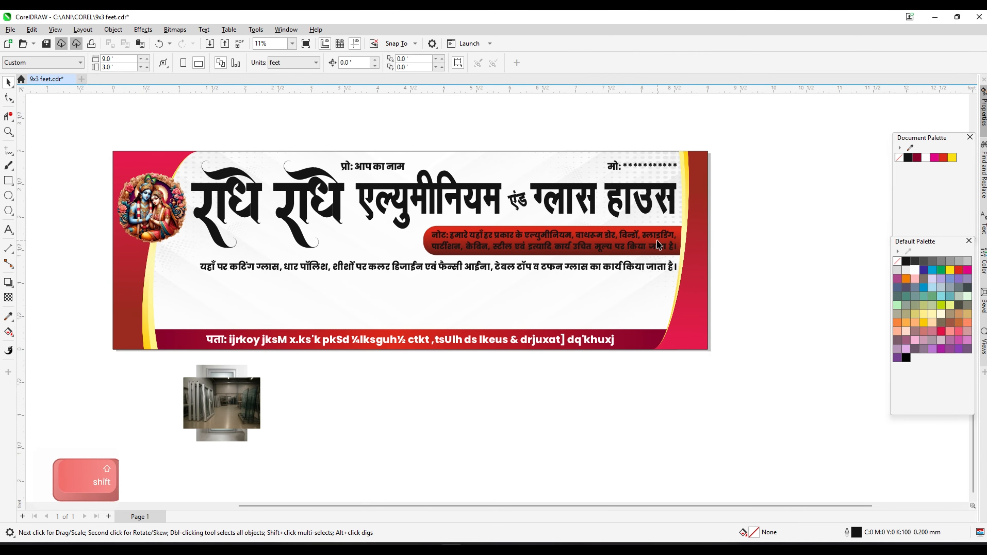
Step: Color the two-line नोट text white and change the outline of its red box to white
scroll(642, 239, "up", 2)
left_click(642, 240)
scroll(642, 240, "up", 1)
left_click(915, 271)
scroll(751, 265, "down", 2)
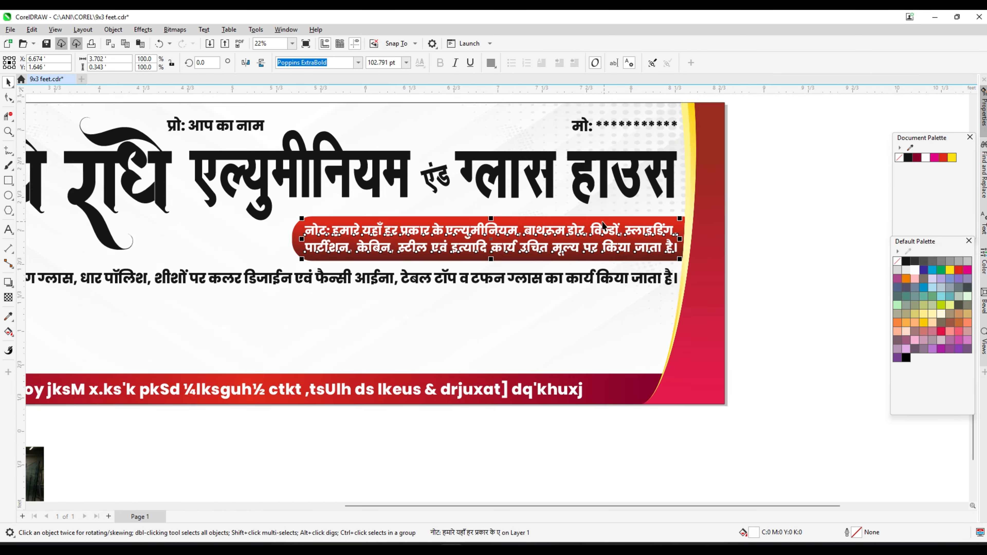
key("Escape")
scroll(474, 223, "up", 3)
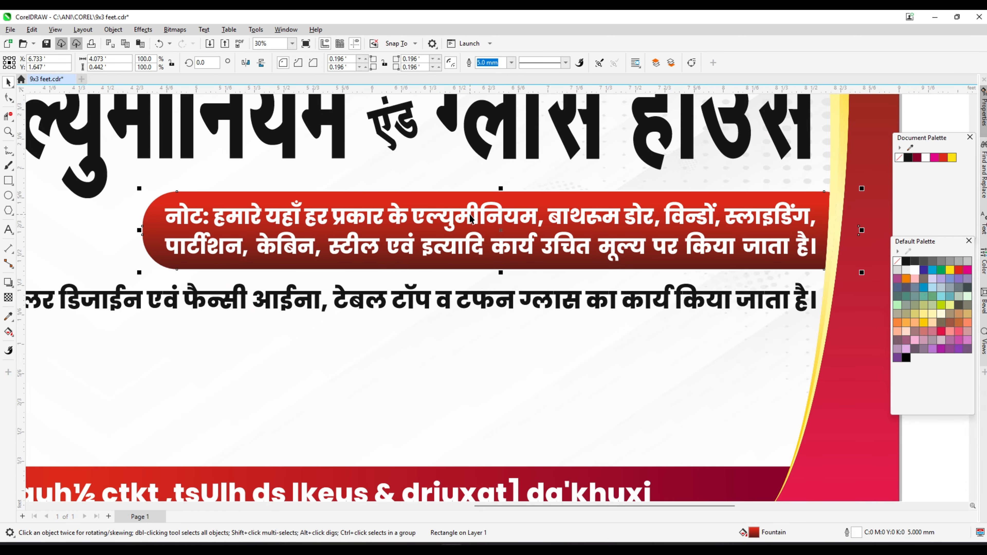
scroll(323, 239, "down", 2)
Step: Increase the line spacing of the white नोट text slightly
left_click(310, 230)
scroll(311, 229, "up", 1)
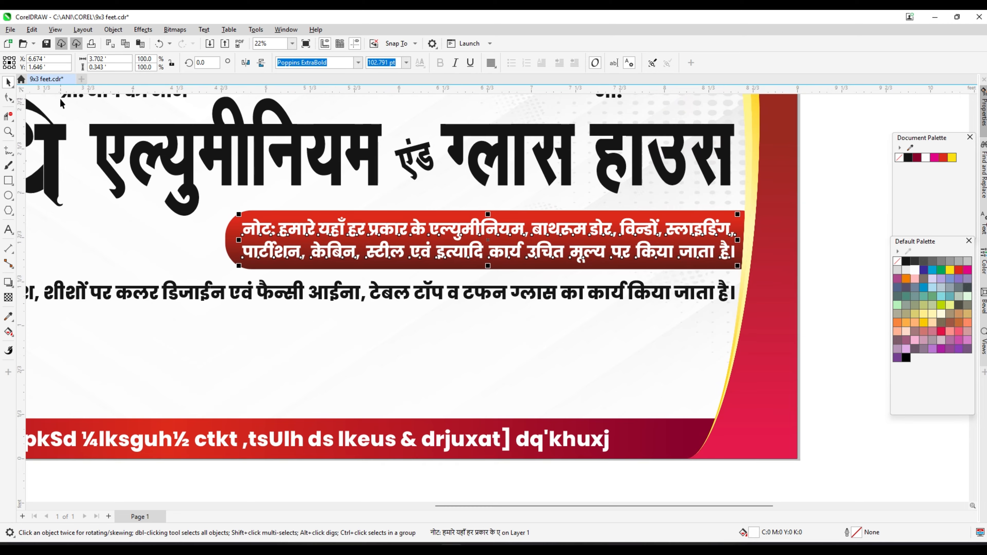
left_click(8, 97)
scroll(232, 234, "up", 3)
left_click_drag(247, 304, 249, 311)
Step: Align the नोट text with the vertical center of its red box and save the file
left_click(8, 82)
scroll(277, 200, "down", 5)
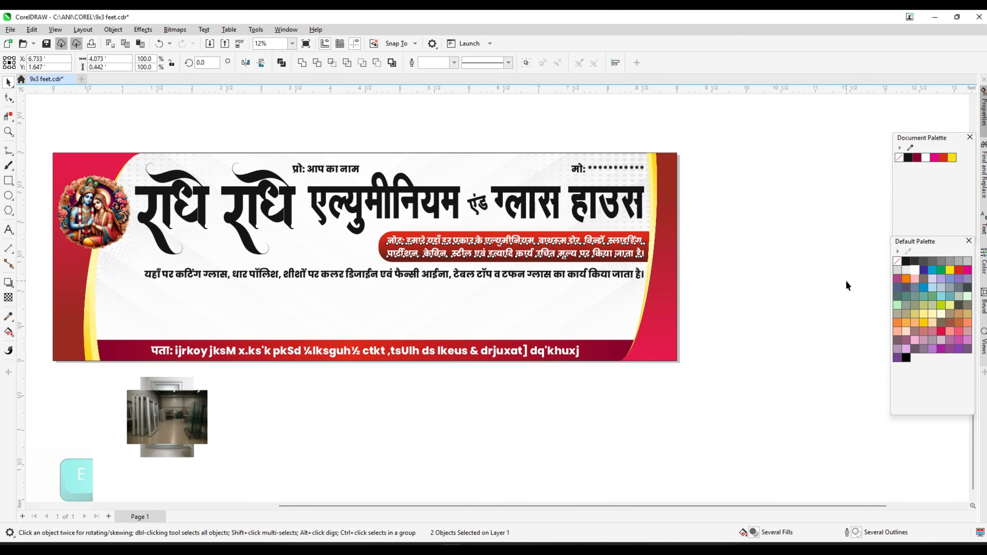
left_click(806, 270)
key("ctrl+s")
Step: Merge the two separate राधे words of the heading into one text object by cutting the second and pasting it into the first
scroll(641, 239, "up", 2)
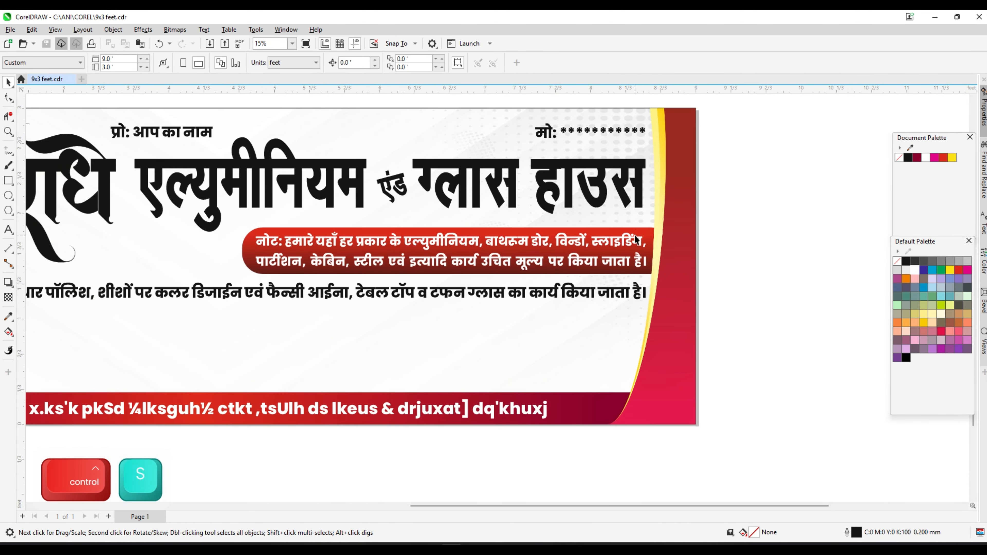
scroll(638, 234, "down", 3)
scroll(518, 226, "up", 1)
scroll(163, 206, "up", 1)
left_click(236, 206)
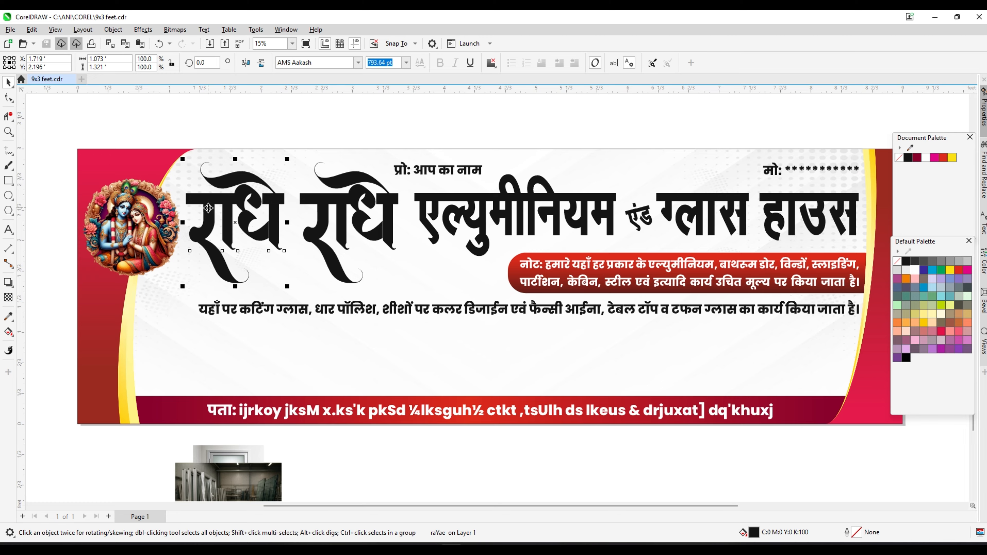
left_click(331, 206, "shift")
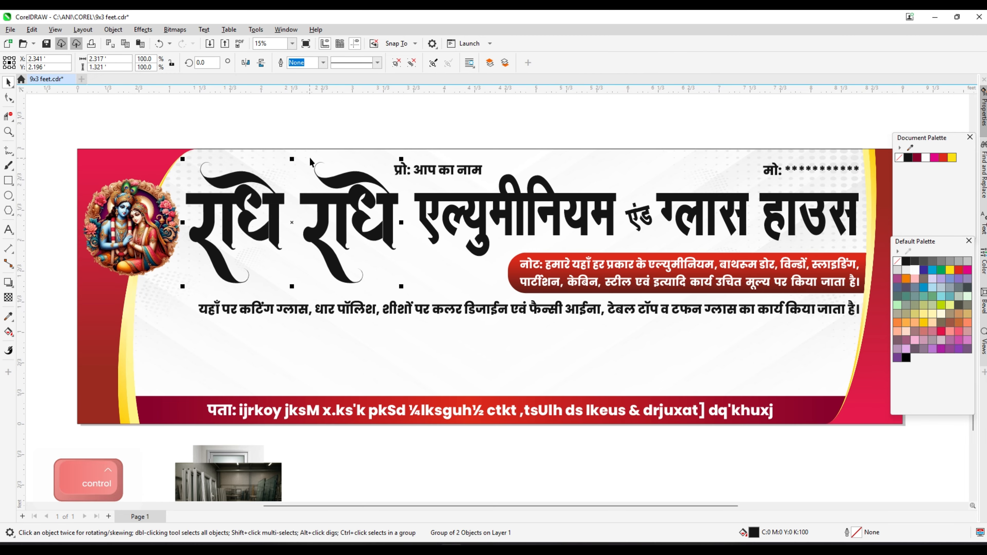
double_click(323, 198)
key("ctrl+x")
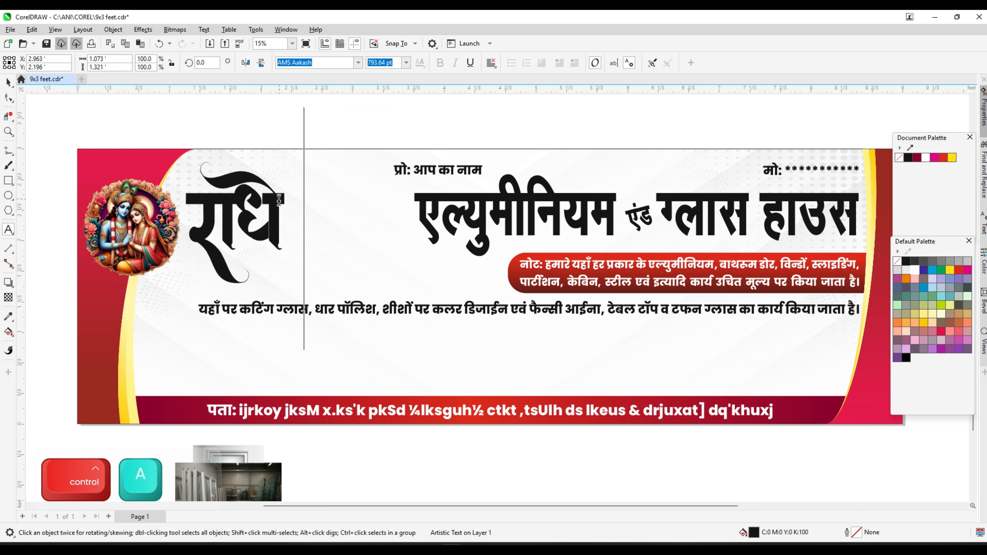
left_click(276, 196)
key("ctrl+v")
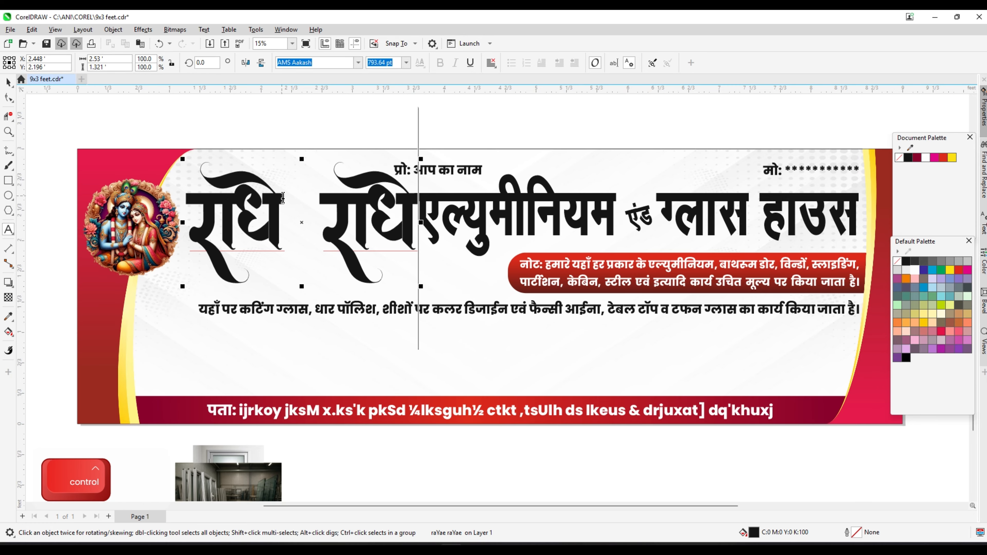
key("BackSpace")
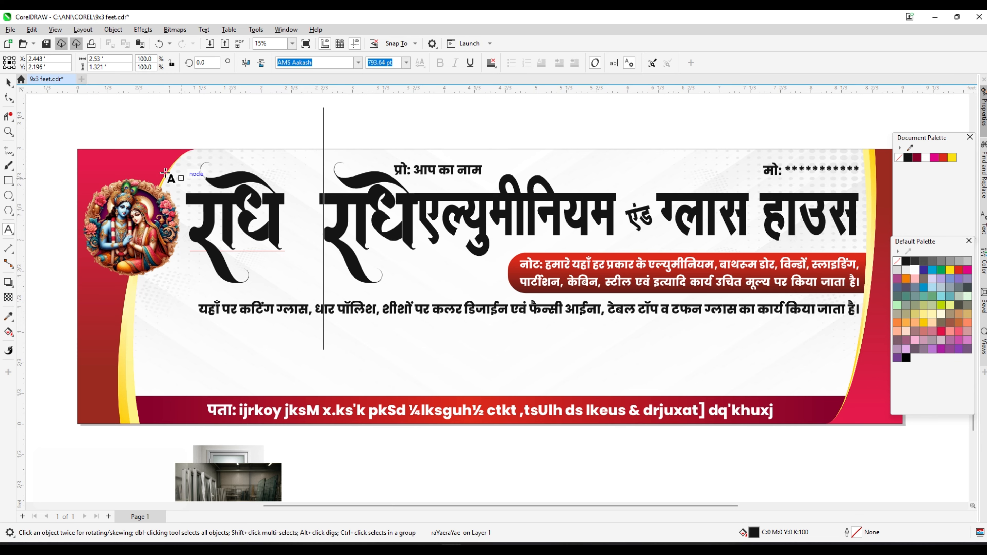
Step: Shift the second राधे toward the first with a horizontal character offset of -23 %
key("F10")
scroll(314, 235, "up", 1)
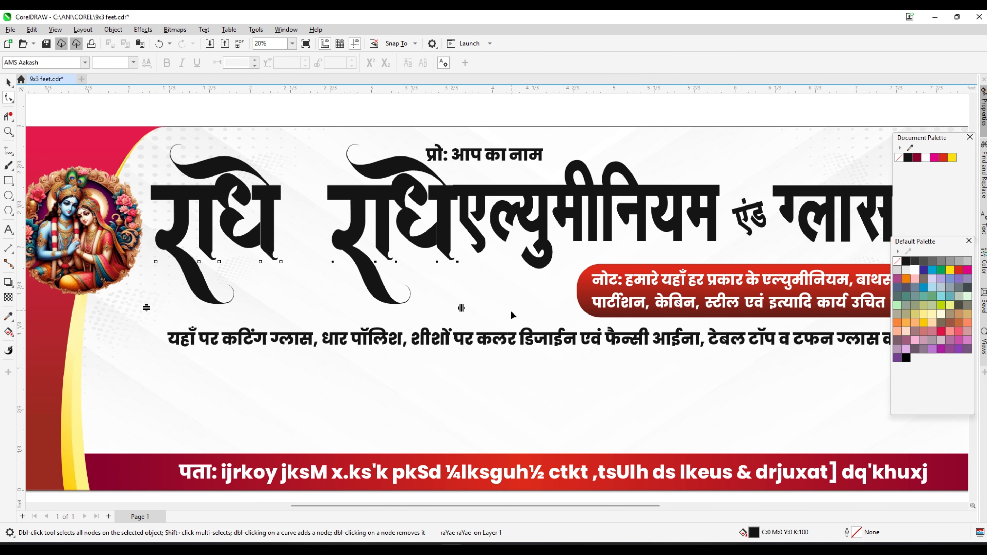
left_click_drag(458, 266, 433, 263)
key("F3")
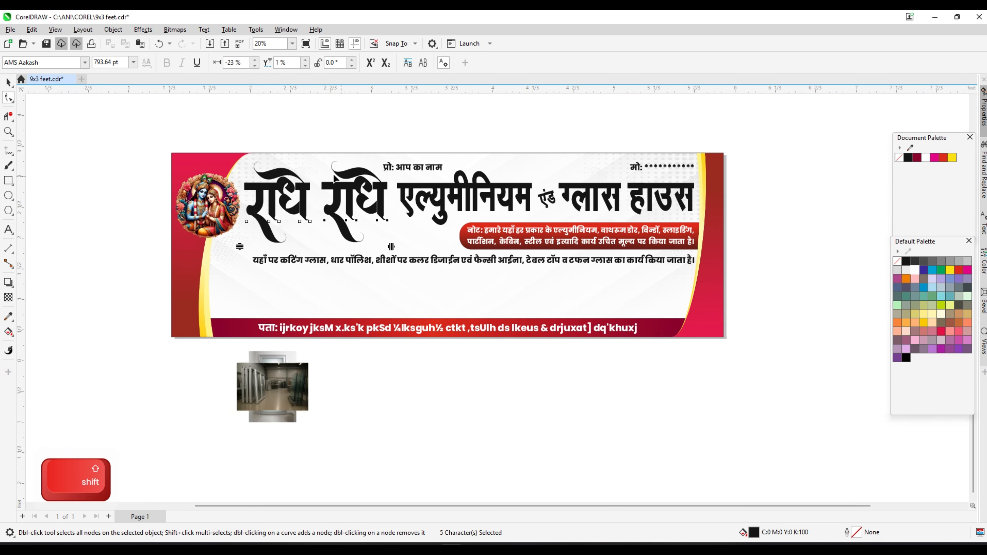
Step: Save the file and enlarge the combined राधे राधे text to about 2.38 ft by 1.36 ft
key("space")
scroll(297, 163, "up", 3)
key("ctrl+s")
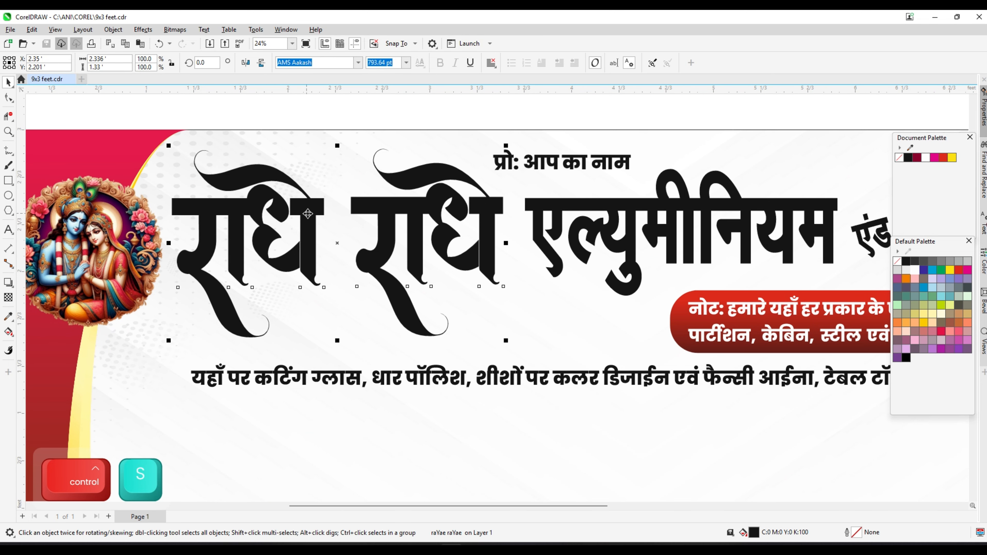
left_click_drag(505, 343, 513, 345)
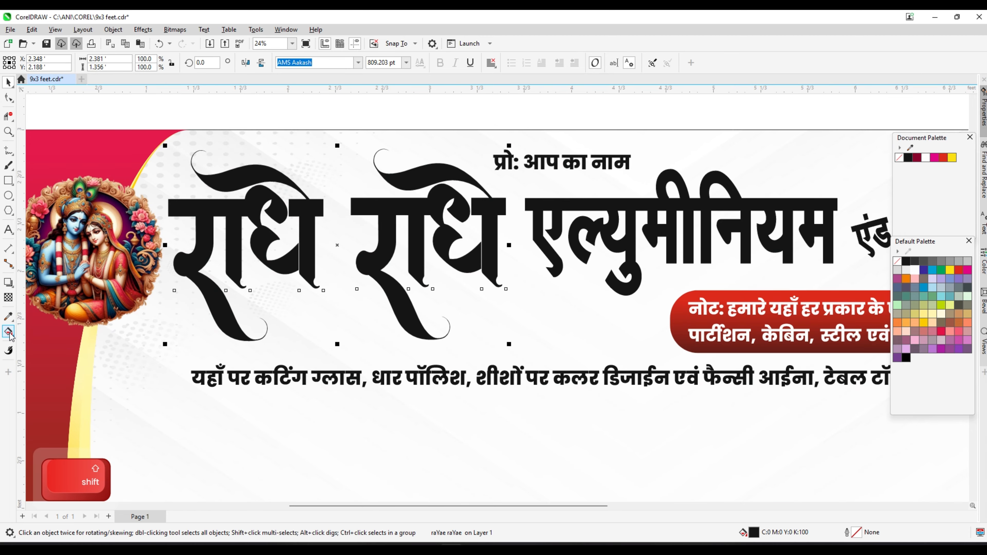
Step: Fill the राधे राधे heading with a vertical linear gradient from red at the top to dark maroon at the bottom
left_click(8, 331)
scroll(493, 206, "up", 1)
left_click_drag(381, 327, 380, 323)
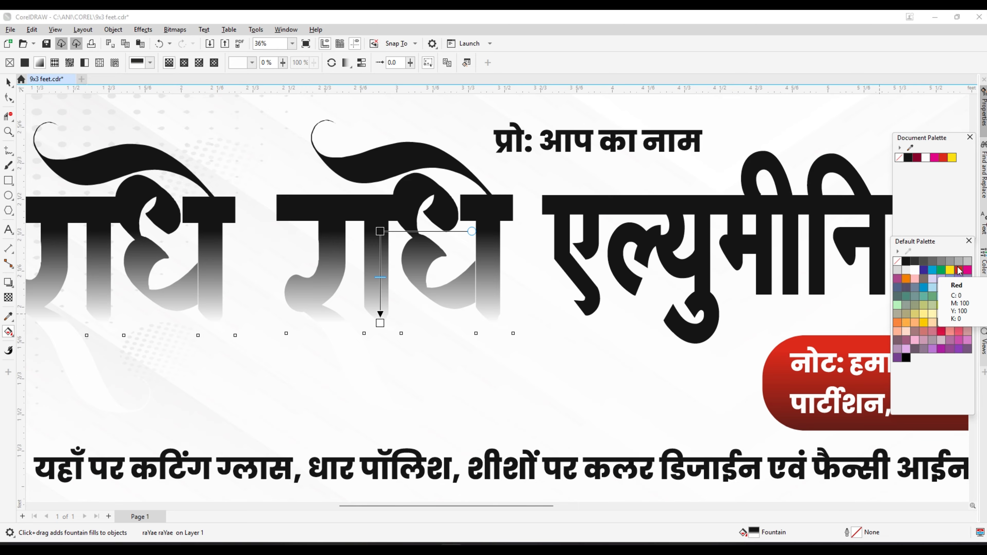
left_click(960, 273)
left_click_drag(393, 233, 381, 231)
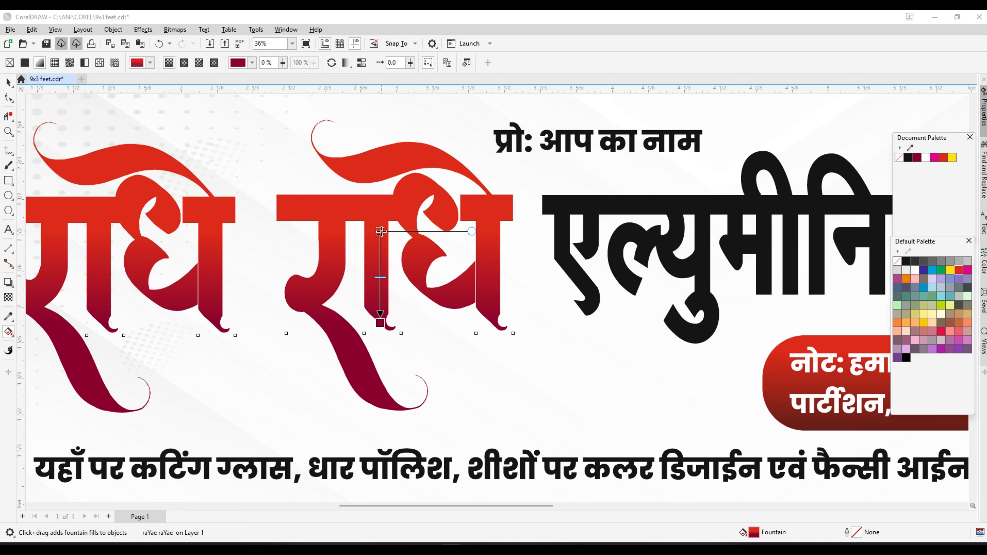
key("F4")
key("space")
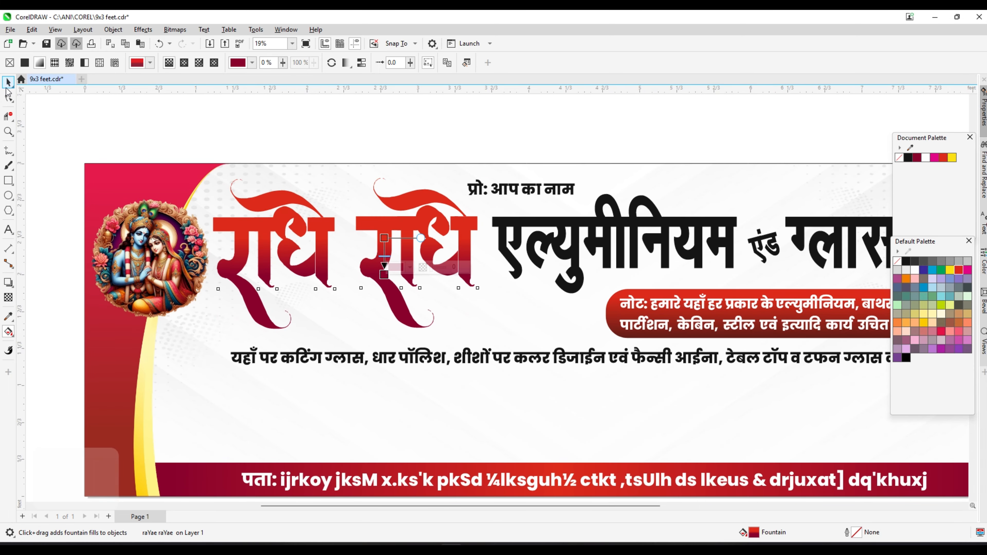
Step: Give the राधे राधे heading a 15 mm orange outline with rounded corners, placed behind the fill
scroll(364, 190, "up", 3)
key("F12")
left_click(413, 199)
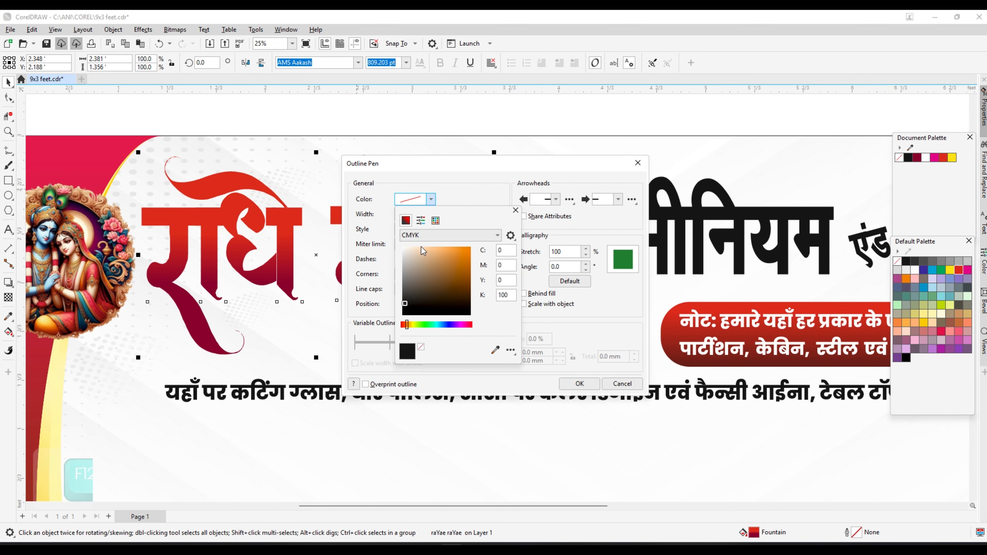
left_click(485, 177)
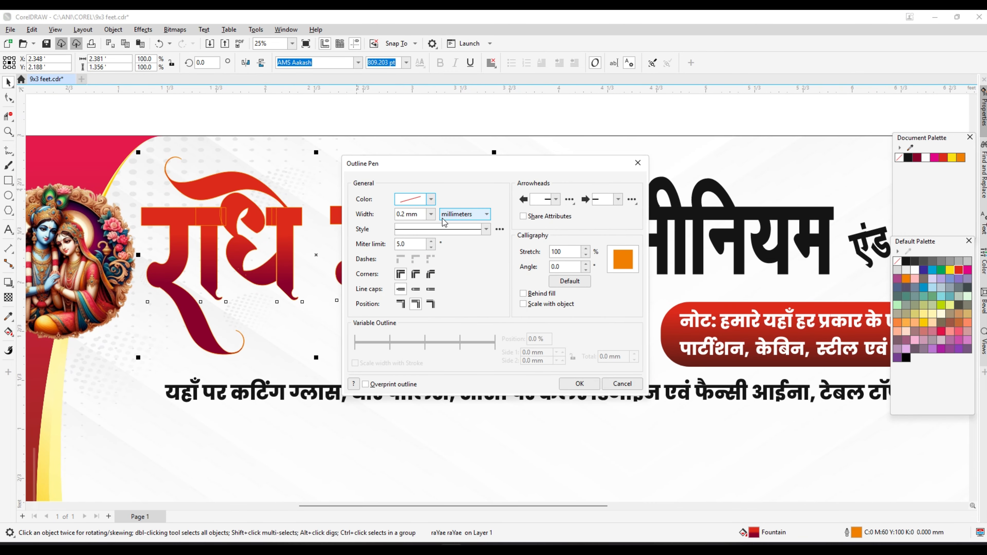
left_click(430, 214)
left_click(411, 327)
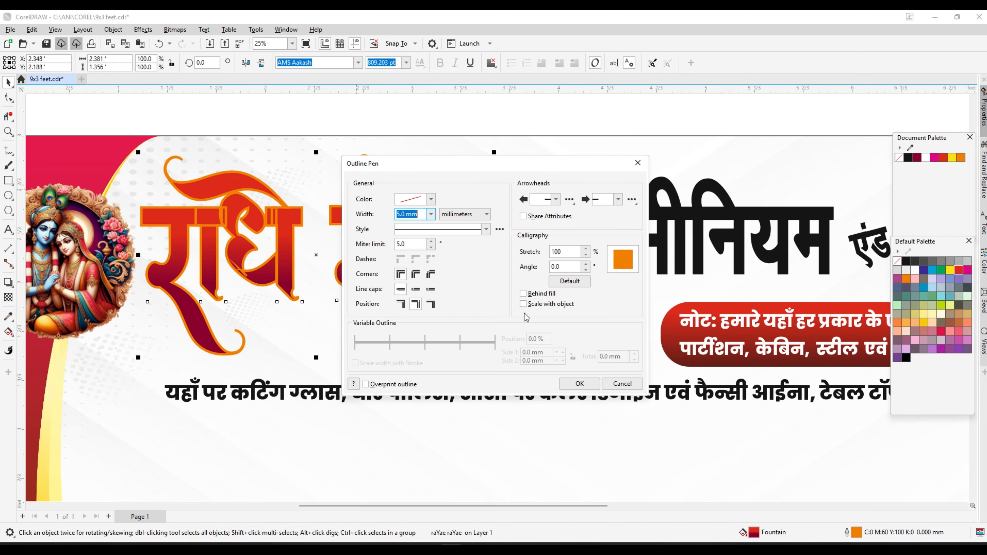
left_click(524, 293)
left_click(430, 214)
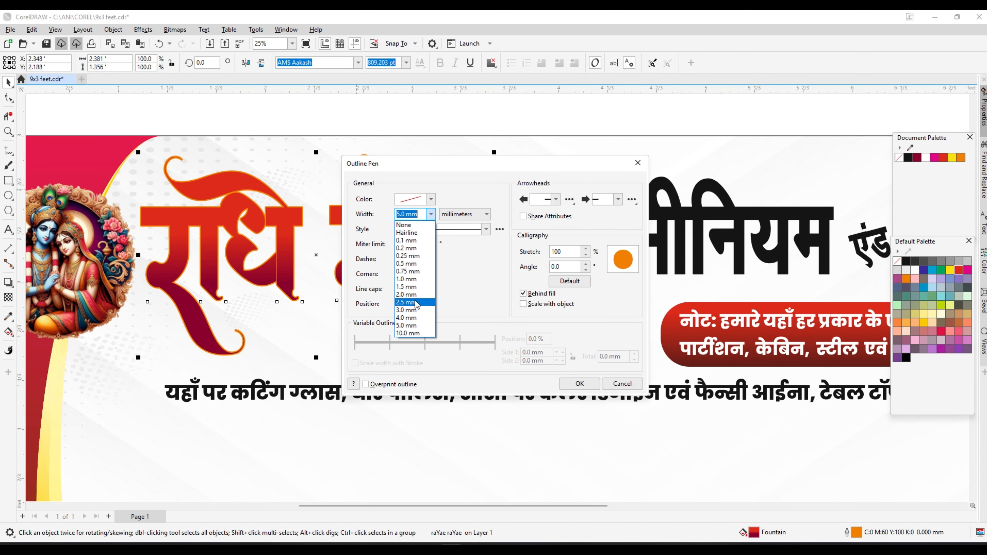
left_click(411, 333)
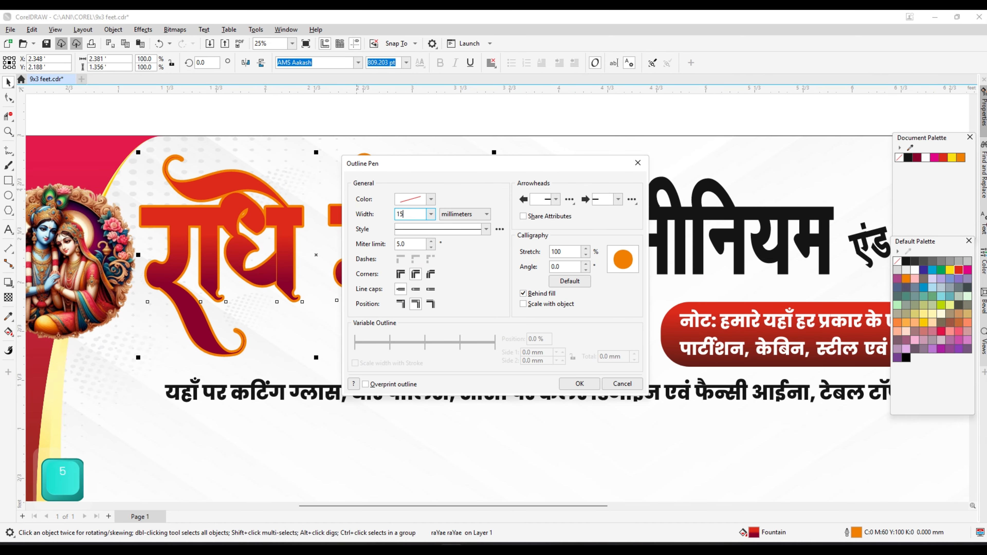
key("Return")
Step: Change the outline of the राधे राधे heading to white with a width of 14 mm
scroll(435, 227, "down", 2)
left_click(445, 175)
scroll(437, 225, "up", 1)
left_click(434, 226)
scroll(432, 225, "up", 3)
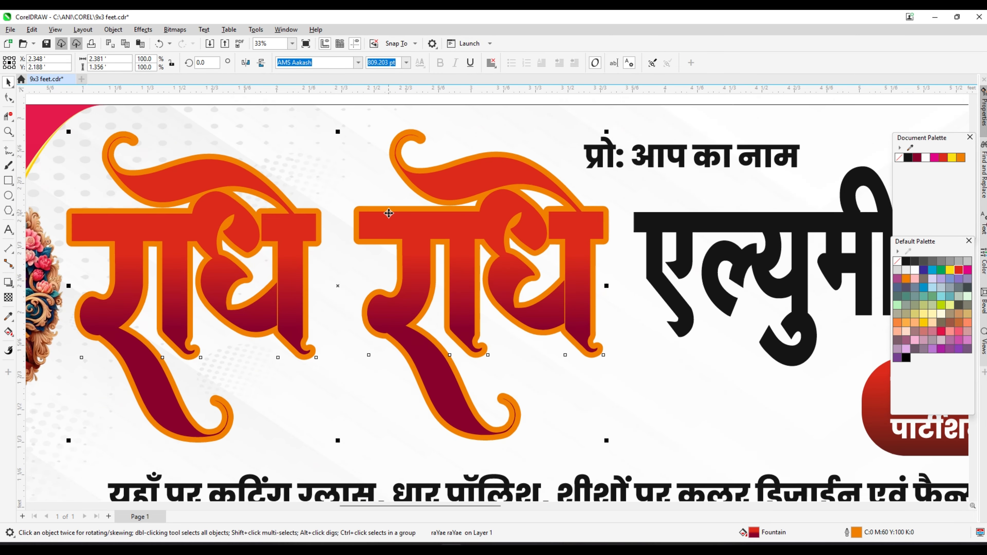
scroll(389, 213, "up", 2)
scroll(389, 214, "down", 3)
scroll(399, 222, "up", 3)
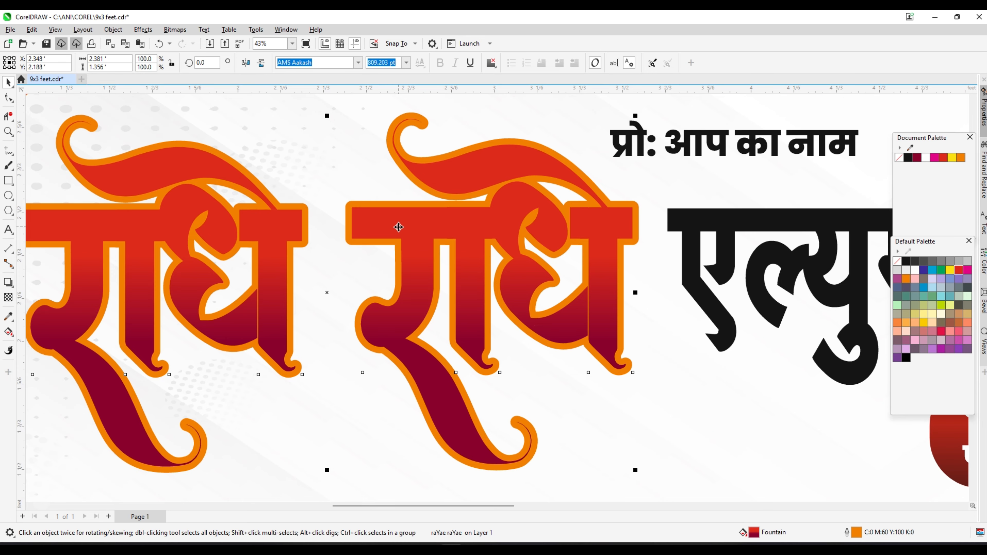
key("F12")
type("14")
key("Return")
scroll(419, 215, "down", 4)
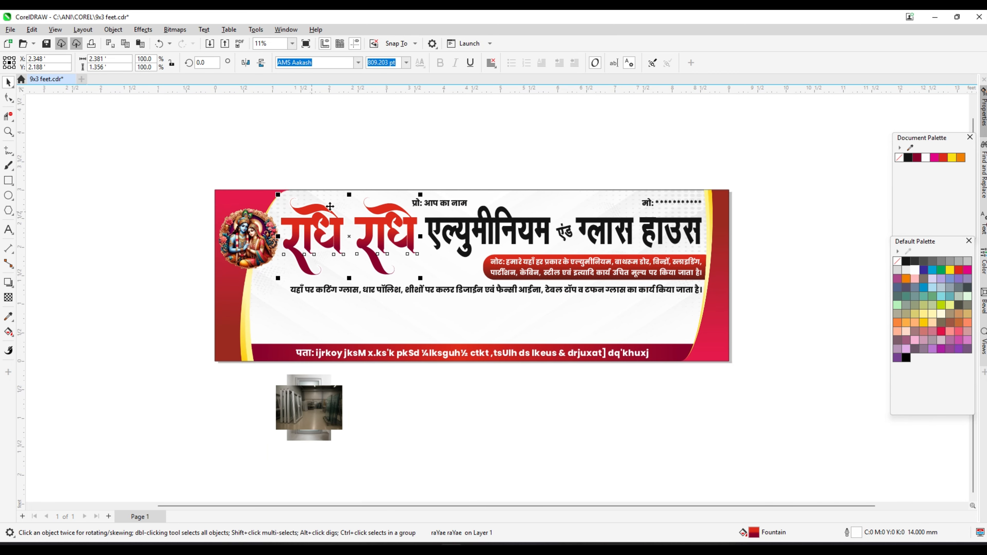
left_click(537, 212)
scroll(538, 214, "up", 4)
left_click(546, 223)
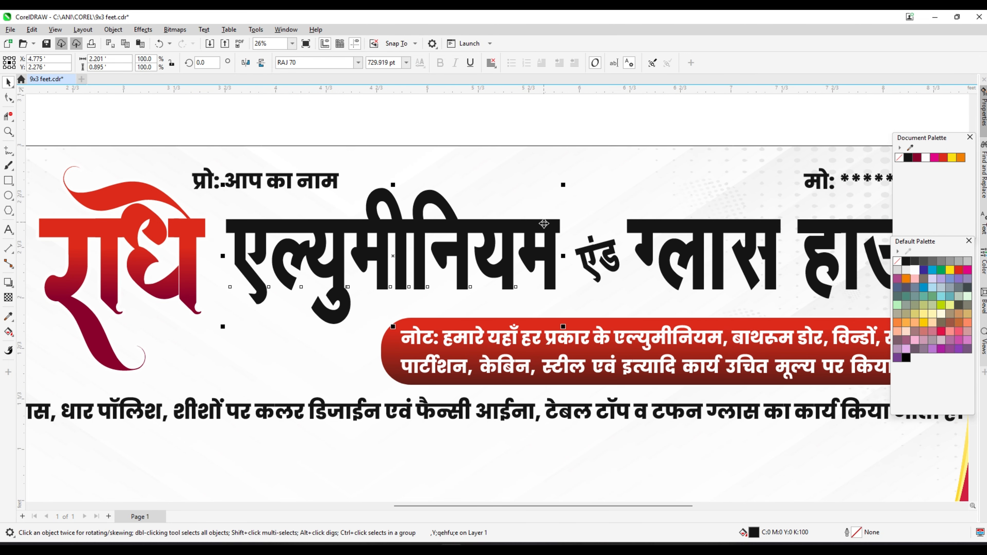
scroll(622, 249, "up", 1)
left_click(614, 247)
scroll(612, 247, "up", 2)
scroll(608, 247, "up", 1)
left_click_drag(636, 204, 636, 212)
key("ctrl+z")
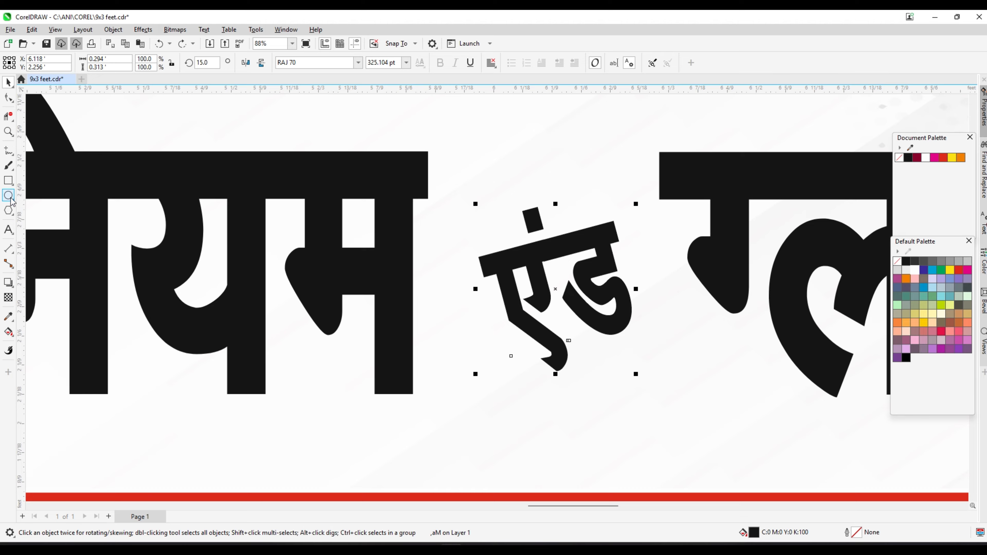
Step: Draw a regular polygon about 0.44 ft wide centered around the word एंड and set it to 50 sides
left_click(8, 210)
left_click(45, 209)
left_click_drag(560, 280, 612, 338)
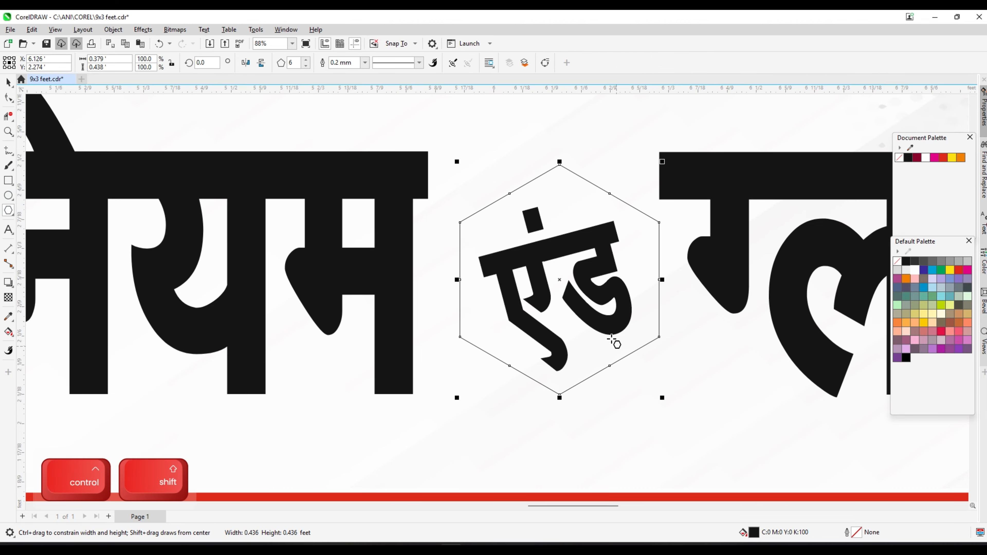
type("50")
key("Return")
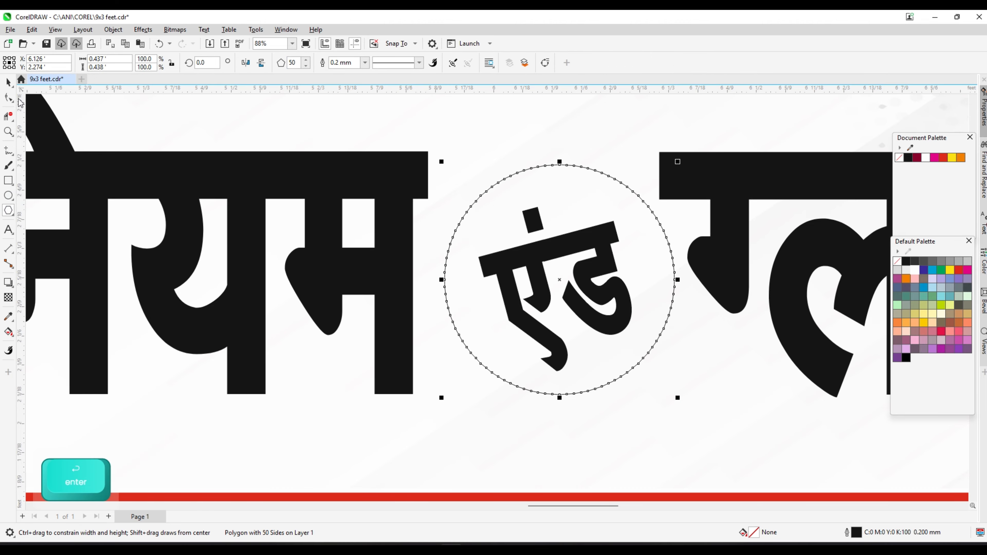
Step: Pull the polygon's edge node inward to form a spiky starburst and fill it solid blue without an outline
left_click(8, 98)
left_click_drag(559, 166, 551, 186)
left_click(7, 83)
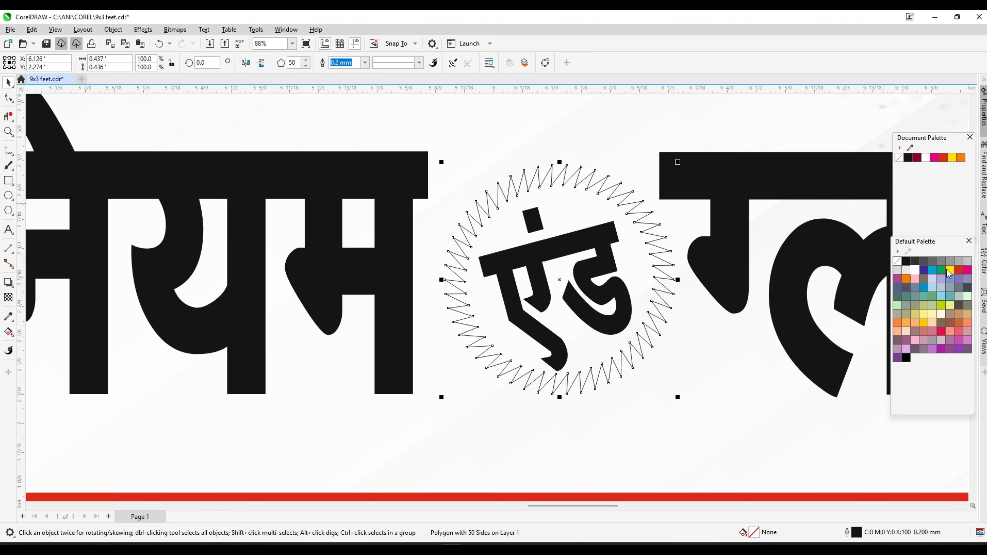
left_click(927, 272)
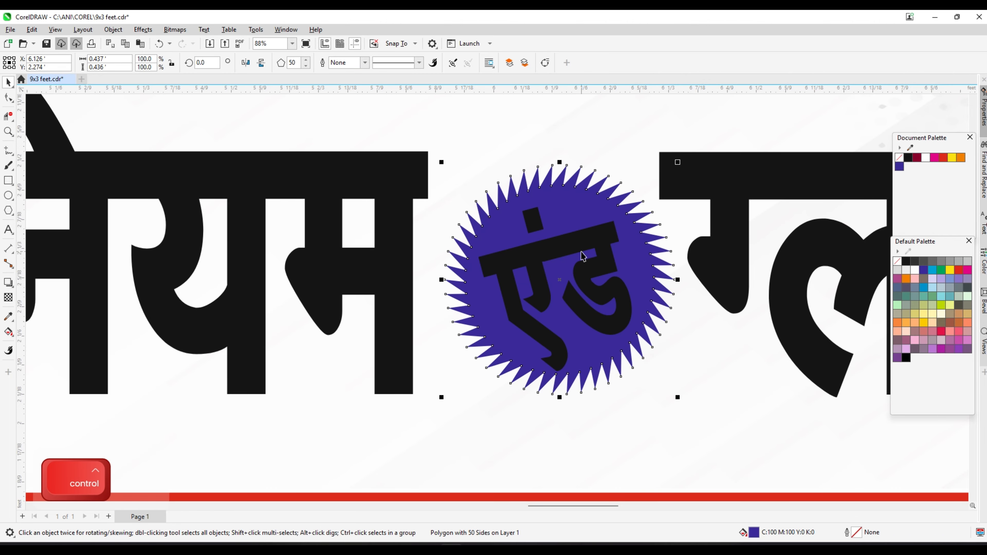
Step: Color the एंड text white, center it horizontally and vertically on the blue starburst, and save the file
left_click(584, 250)
left_click(915, 270)
left_click(550, 184, "shift")
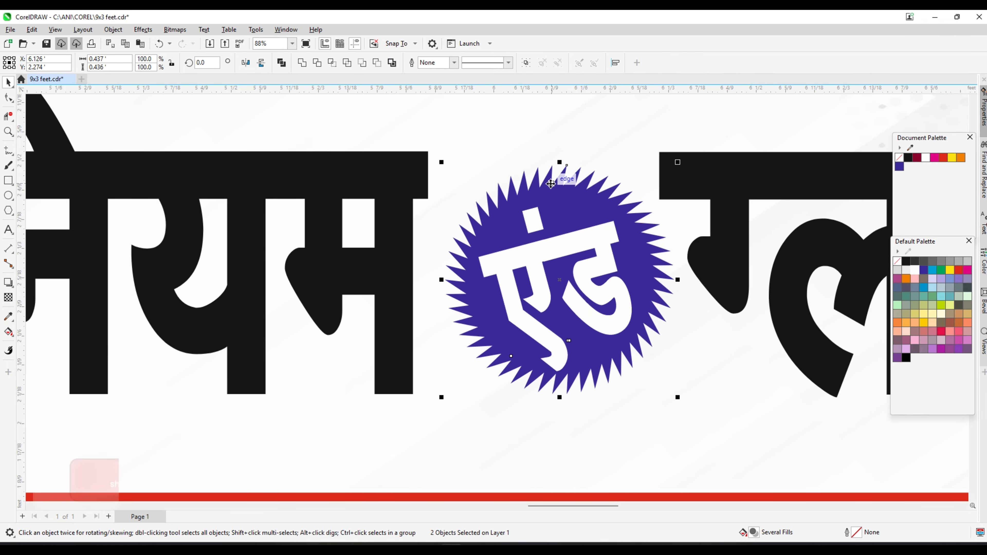
key("c")
key("e")
scroll(551, 184, "down", 5)
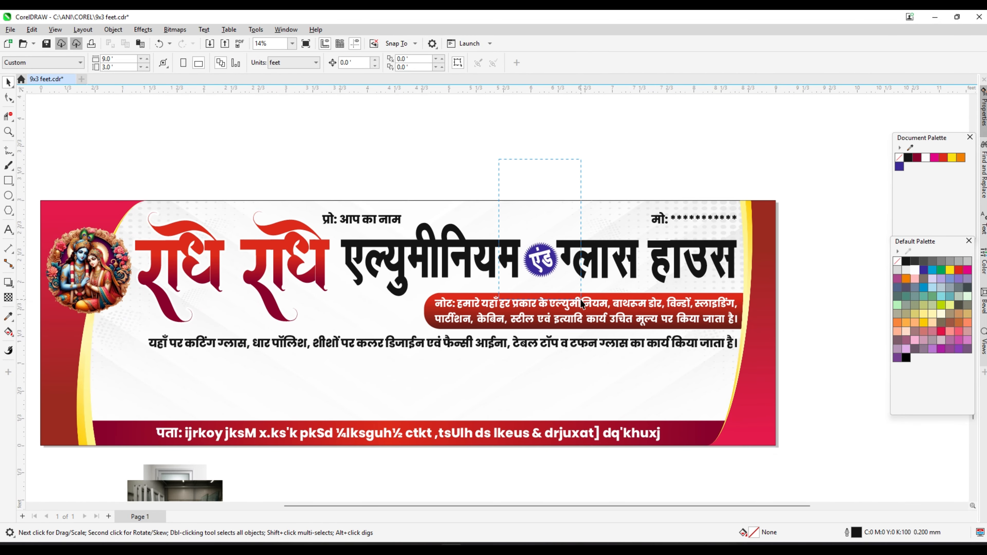
scroll(585, 212, "up", 3)
scroll(539, 246, "up", 1)
left_click_drag(512, 162, 515, 180)
scroll(533, 114, "down", 5)
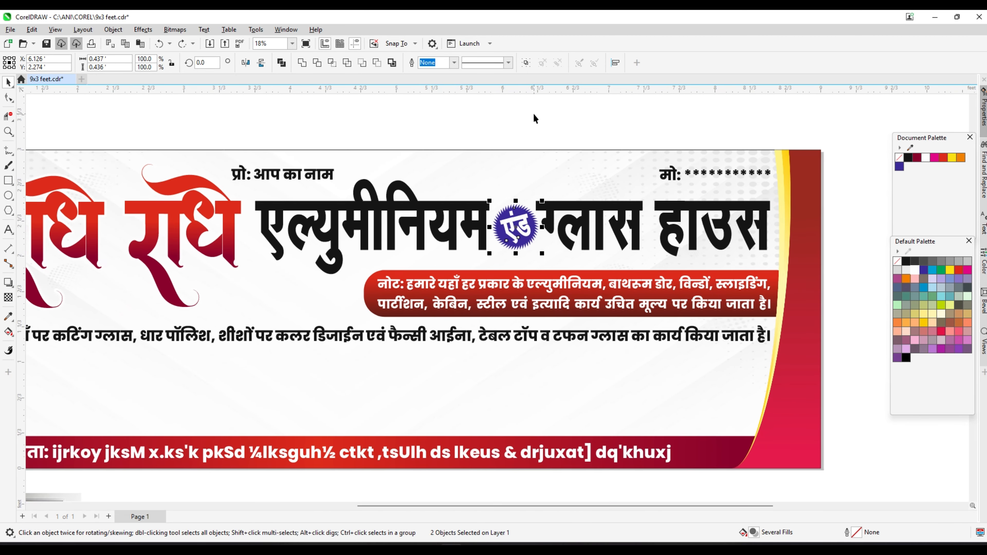
left_click(533, 113)
key("ctrl+s")
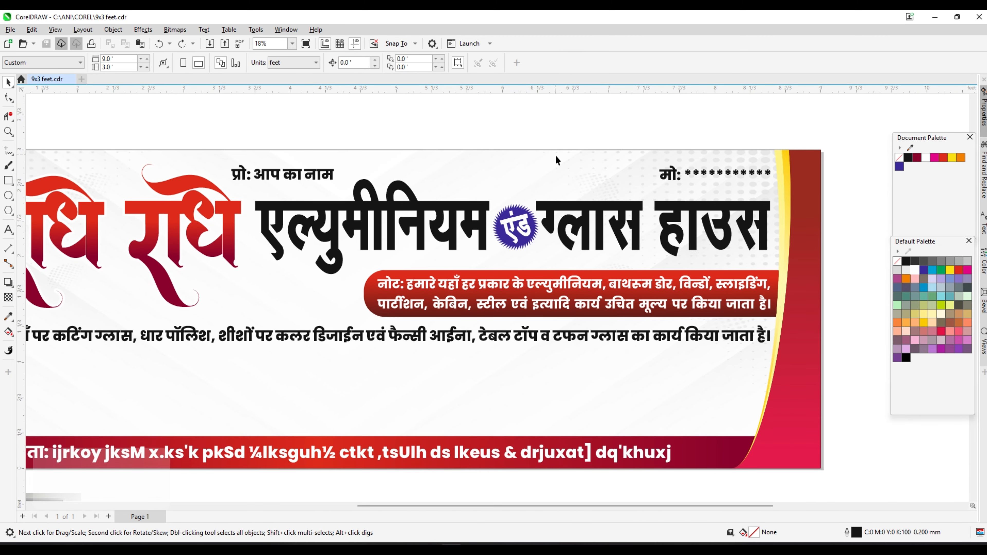
Step: Scale the एंड text and its starburst down together to about 0.353 ft wide and save the file
scroll(511, 184, "up", 1)
left_click_drag(464, 122, 569, 277)
scroll(549, 212, "up", 6)
left_click_drag(540, 186, 525, 200)
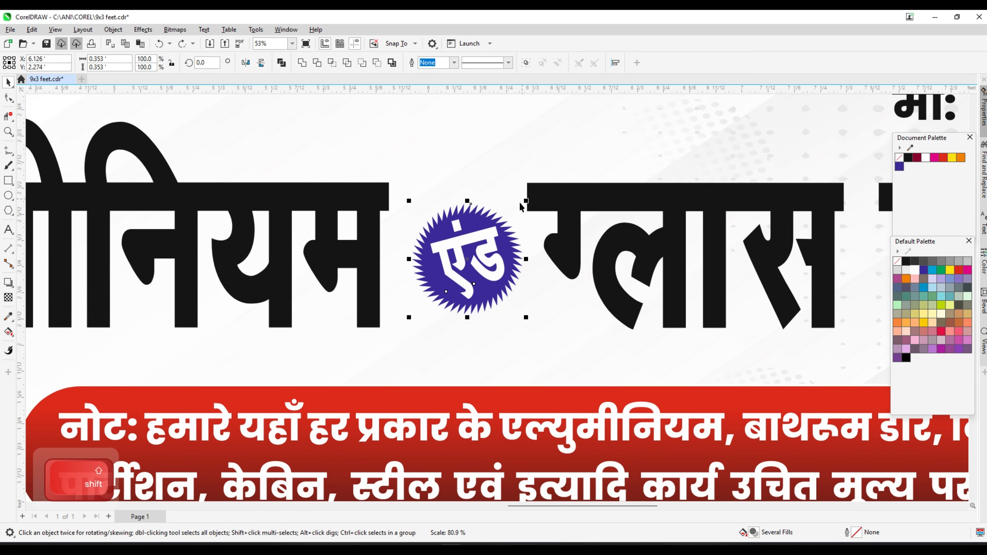
left_click_drag(480, 244, 477, 244)
scroll(575, 239, "down", 5)
left_click(547, 177)
key("ctrl+s")
Step: Fill the word एल्युमीनियम with a vertical linear gradient from green at the top to dark green at the bottom
scroll(491, 234, "up", 2)
left_click(464, 242)
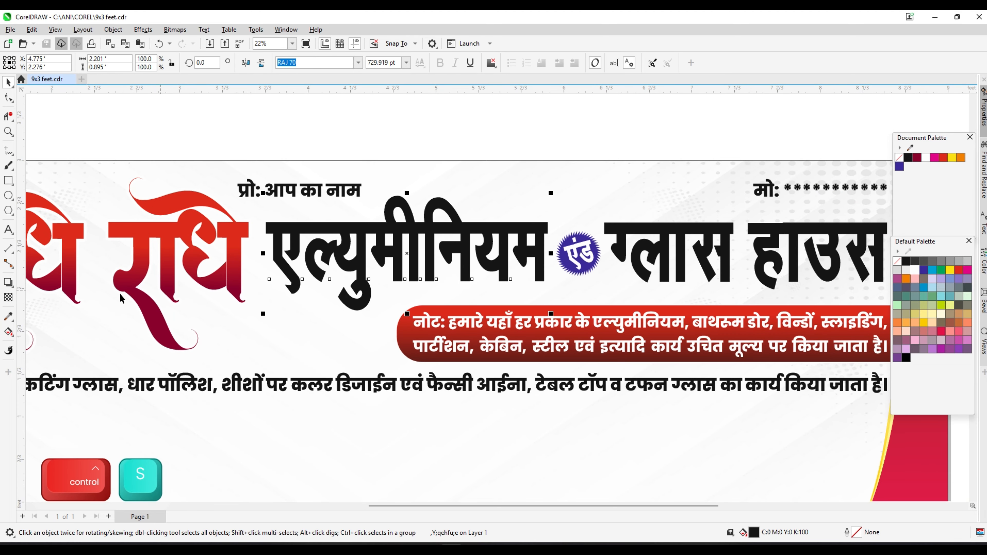
left_click(8, 332)
left_click(47, 331)
scroll(505, 237, "up", 2)
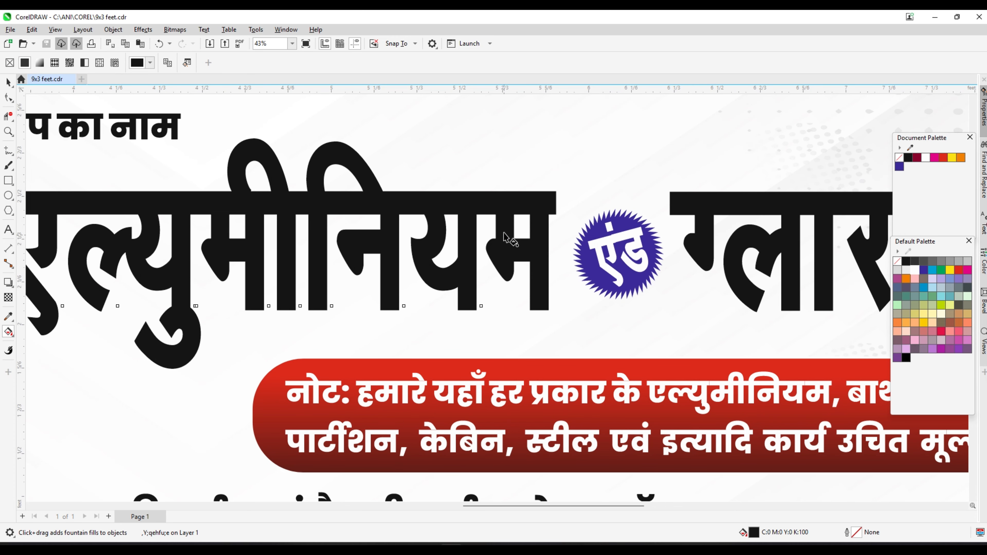
left_click_drag(504, 296, 503, 297)
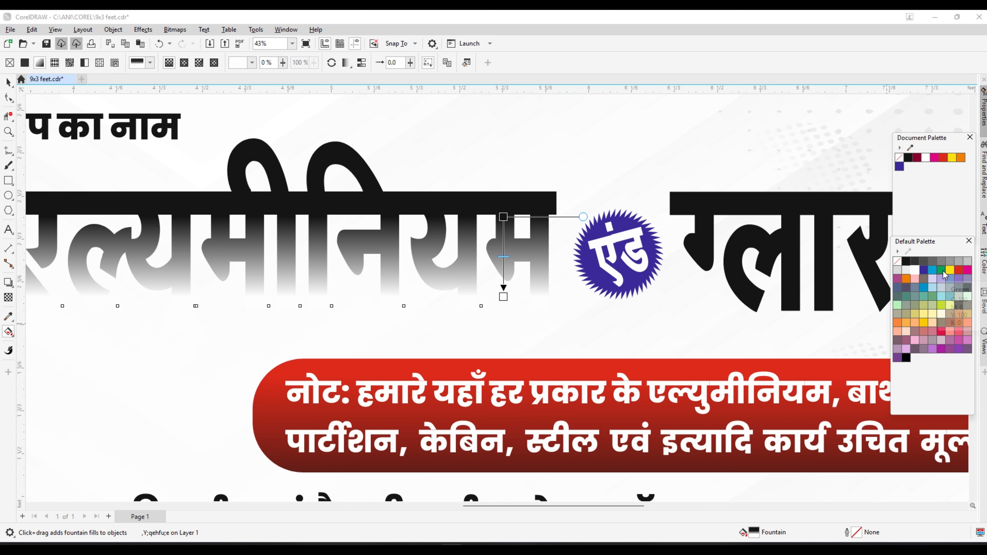
left_click(942, 271)
left_click(933, 287)
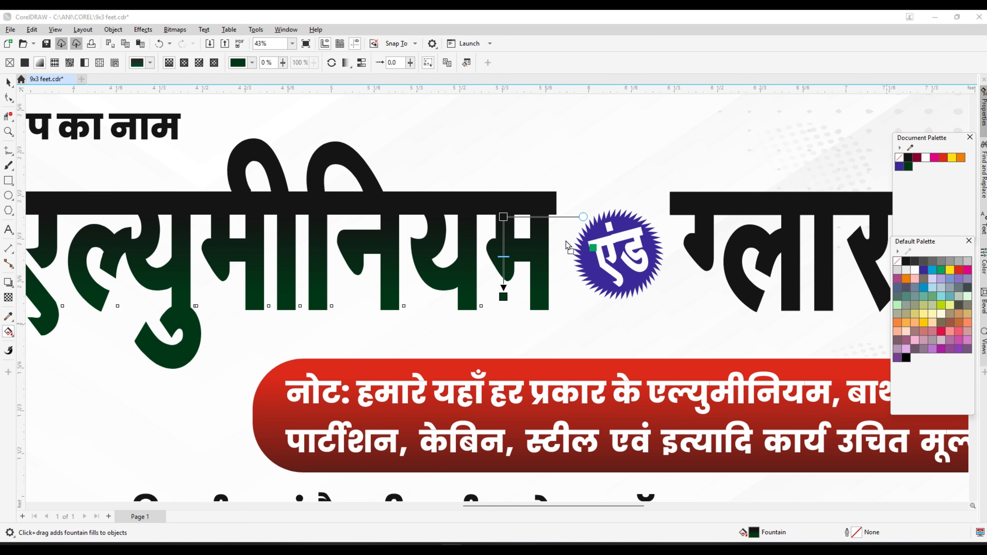
left_click_drag(510, 220, 505, 218)
scroll(528, 272, "down", 5)
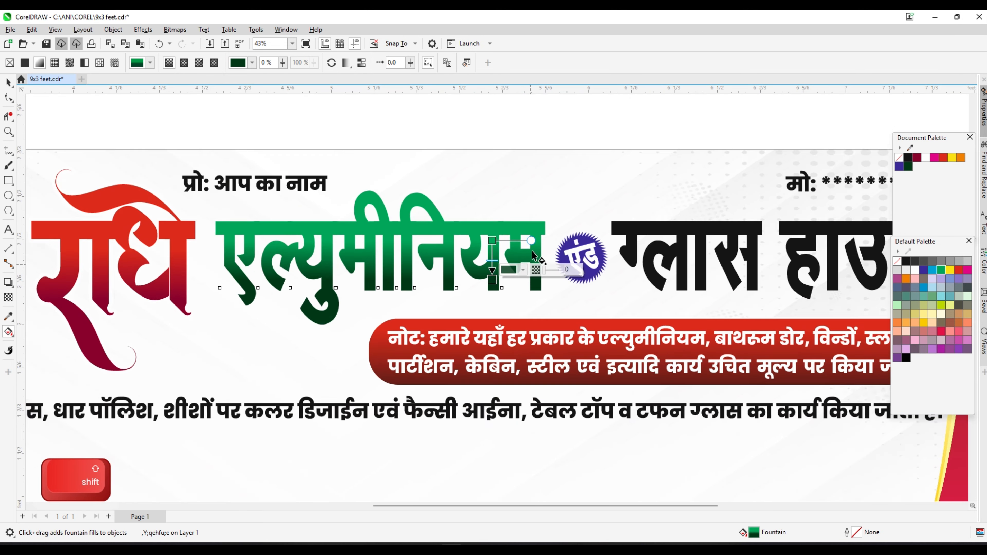
left_click(8, 82)
Step: Match the outline of राधे राधे on एल्युमीनियम with a 14 mm white outline, rounded corners and placement behind the fill
scroll(227, 262, "up", 4)
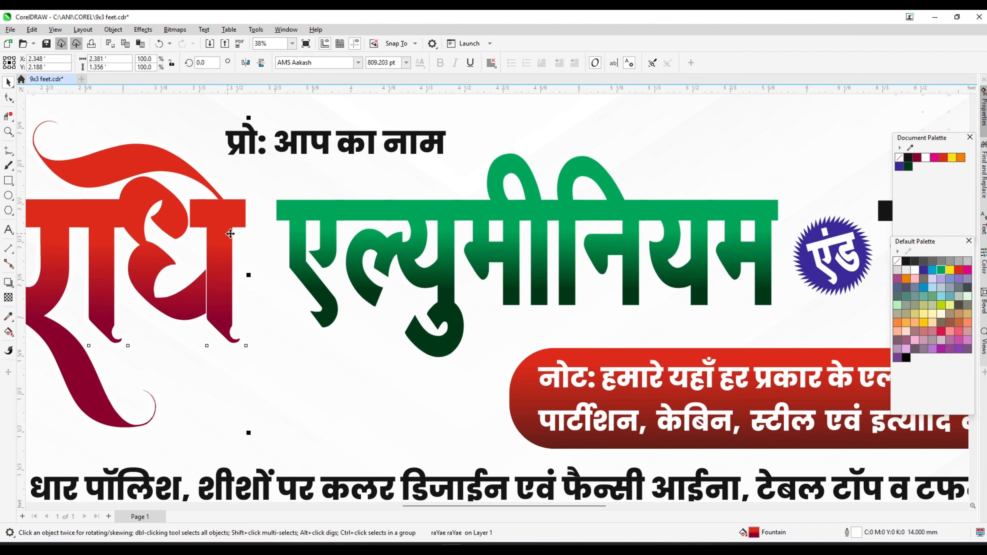
scroll(231, 234, "down", 3)
key("F12")
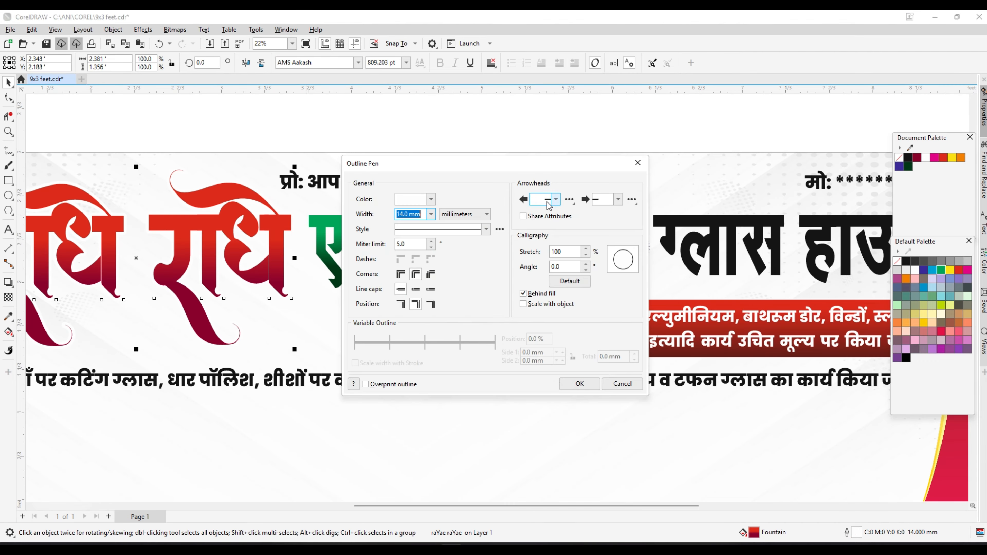
left_click(638, 166)
left_click(420, 228)
scroll(419, 225, "up", 2)
key("F12")
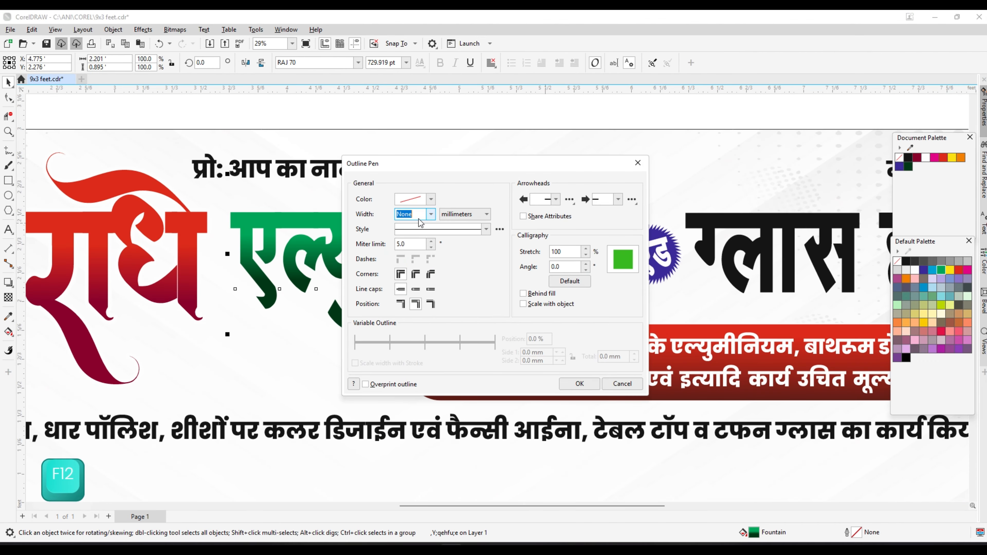
left_click(430, 214)
left_click(408, 330)
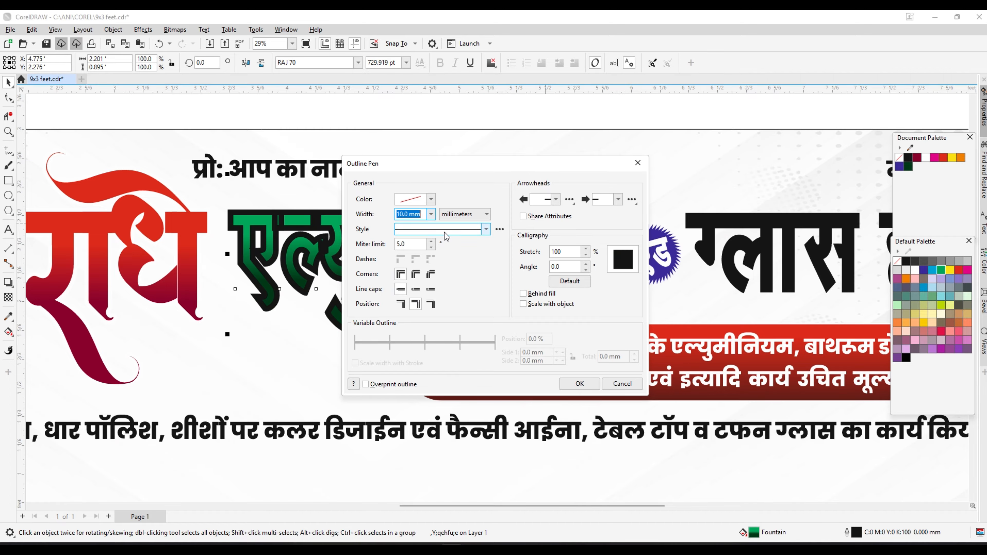
type("14")
left_click(415, 275)
left_click(523, 293)
left_click(579, 384)
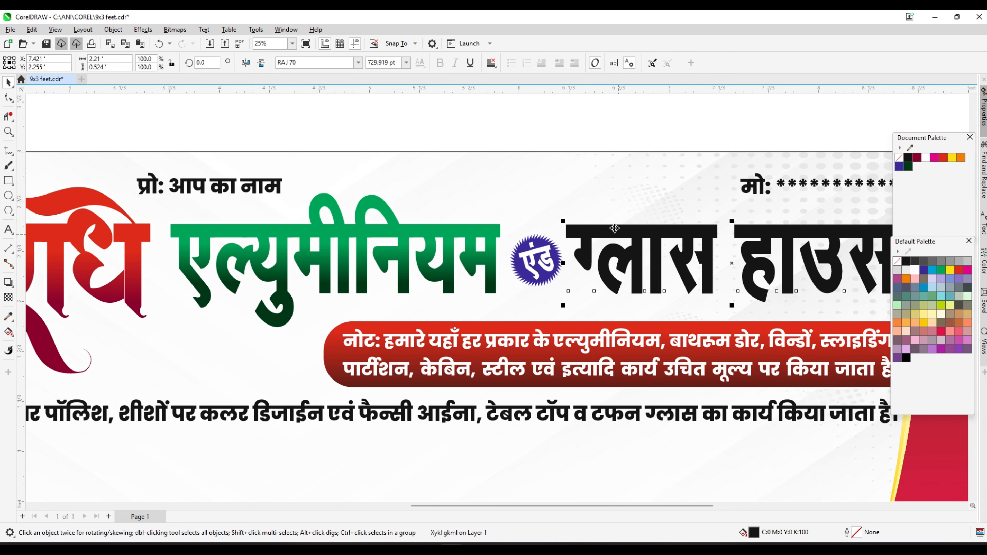
Step: Copy the fill and outline properties of एल्युमीनियम onto the ग्लास हाउस text
key("alt+e")
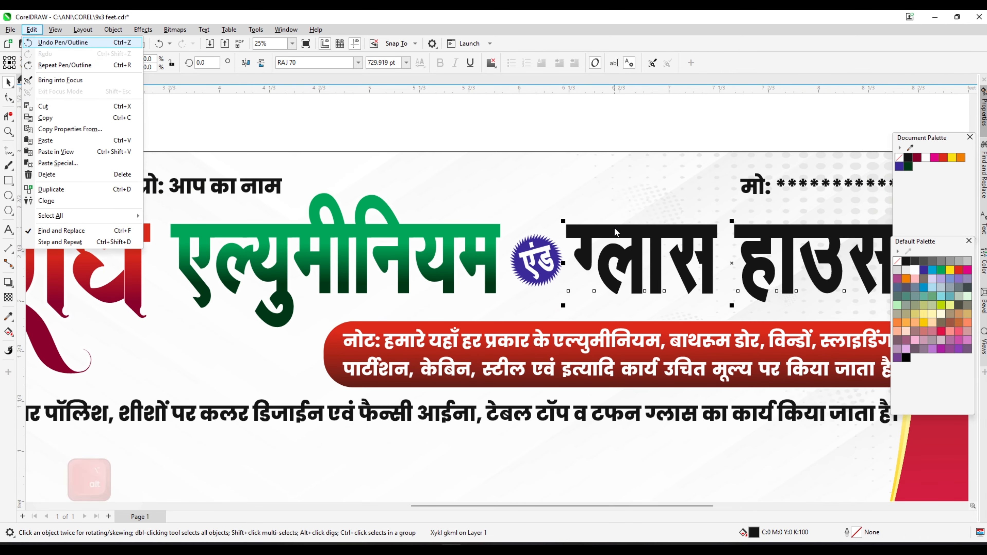
key("m")
left_click(508, 299)
left_click(367, 265)
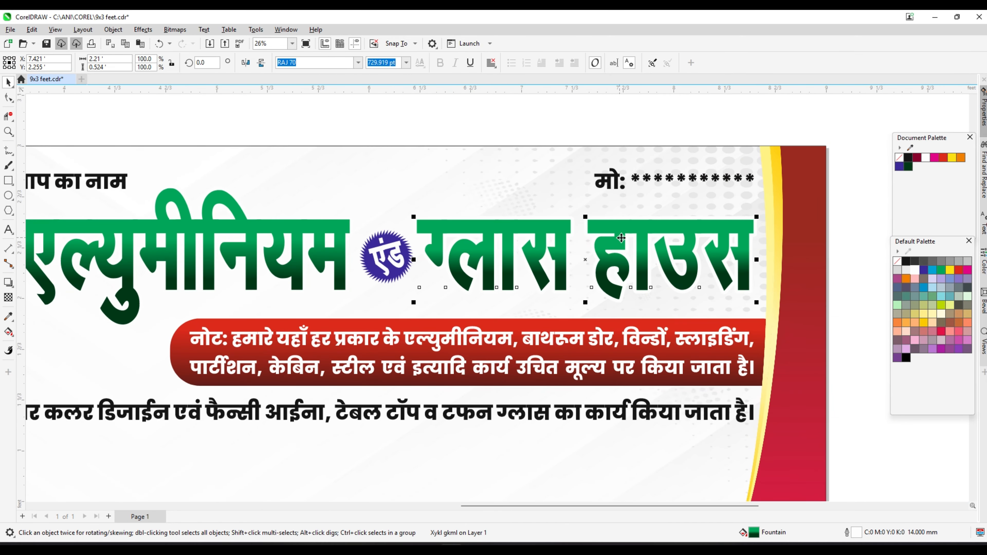
Step: Recolour the ग्लास हाउस gradient to cyan at the top and dark blue at the bottom, adjust its vertical spread, and save the file
scroll(641, 233, "up", 1)
left_click(9, 332)
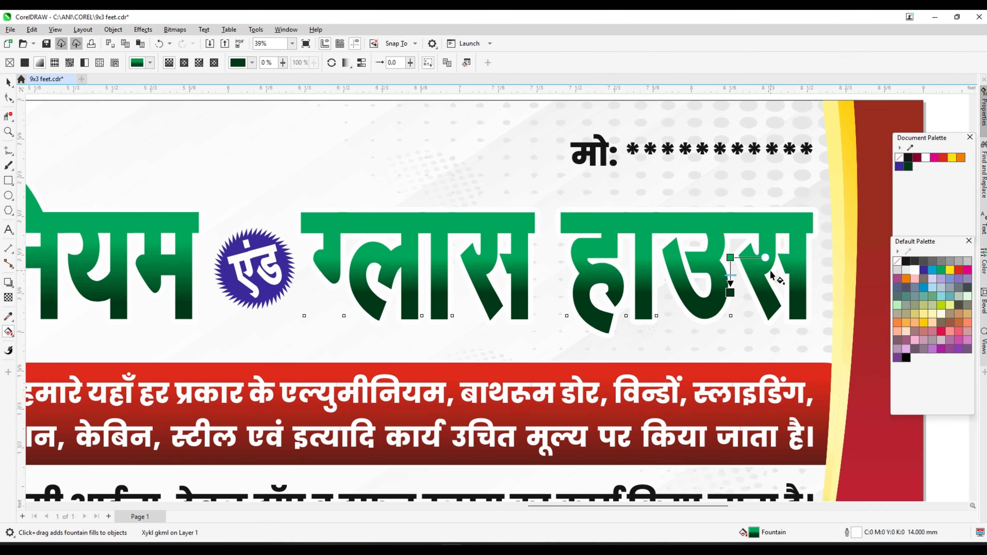
left_click(924, 271)
left_click(730, 257)
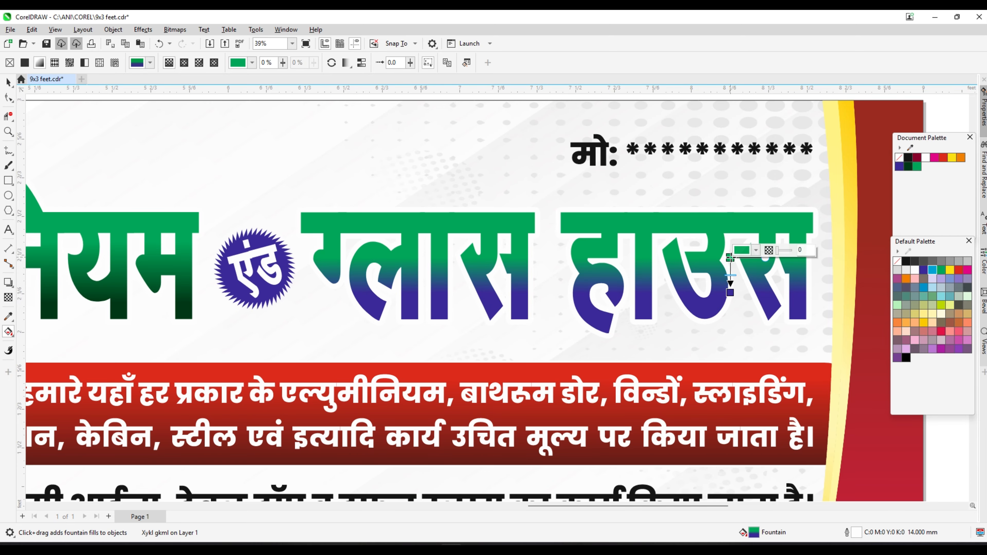
left_click_drag(642, 257, 642, 315)
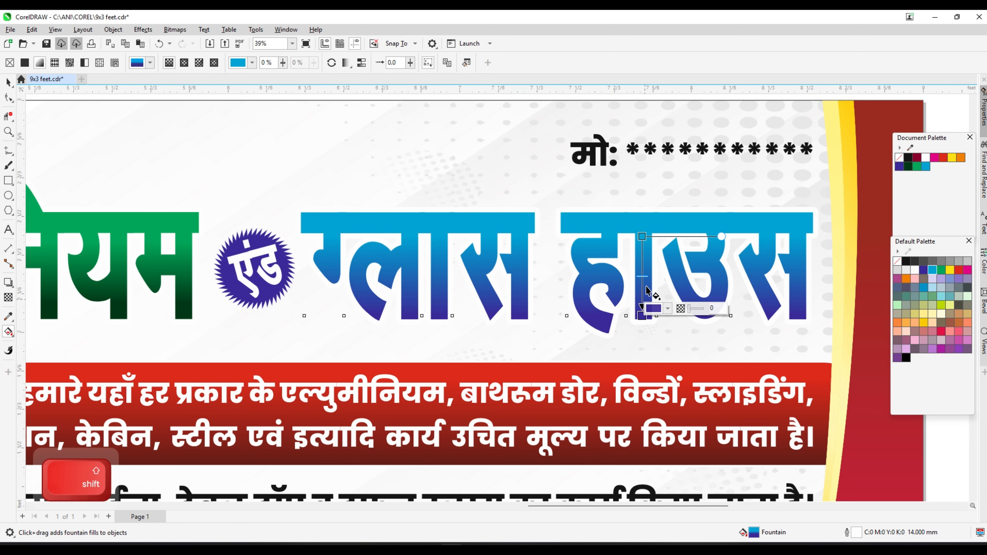
left_click_drag(642, 236, 642, 219)
left_click_drag(641, 298, 642, 275)
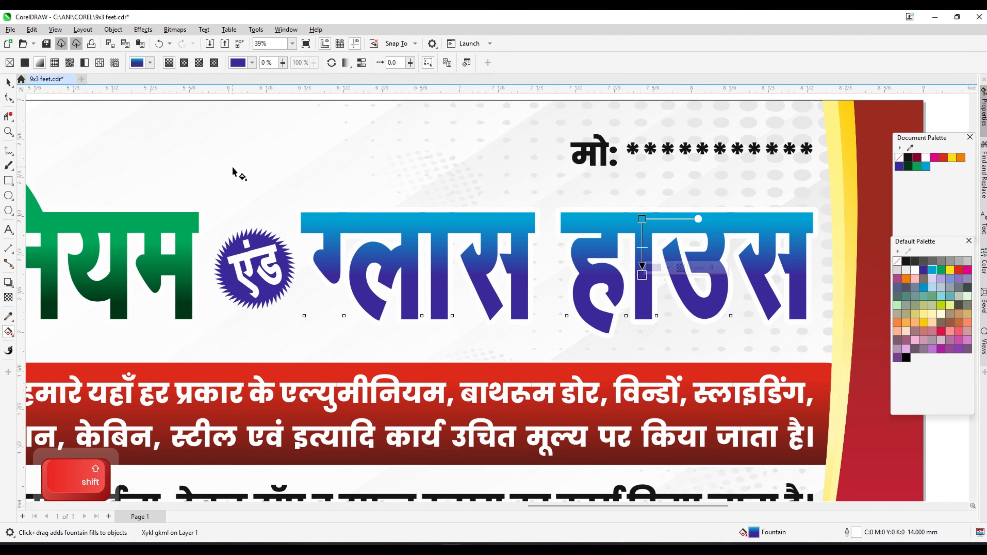
left_click(12, 81)
scroll(624, 212, "down", 10)
left_click(532, 154)
scroll(529, 155, "up", 1)
key("ctrl+s")
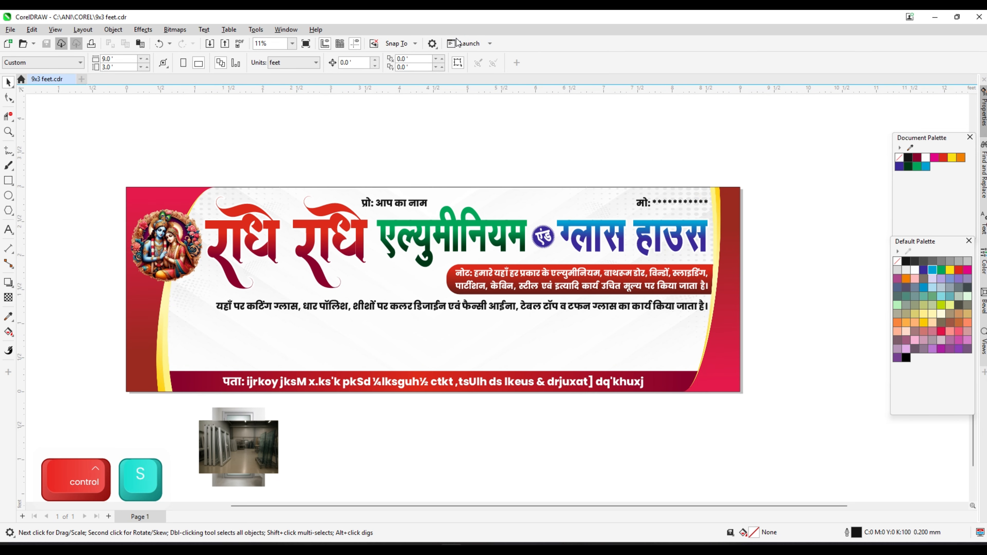
Step: Shift the services line below the note box slightly left, fill it with dark blue (C100 M100), and save the file
scroll(474, 208, "up", 1)
left_click_drag(505, 342, 493, 342)
left_click(924, 269)
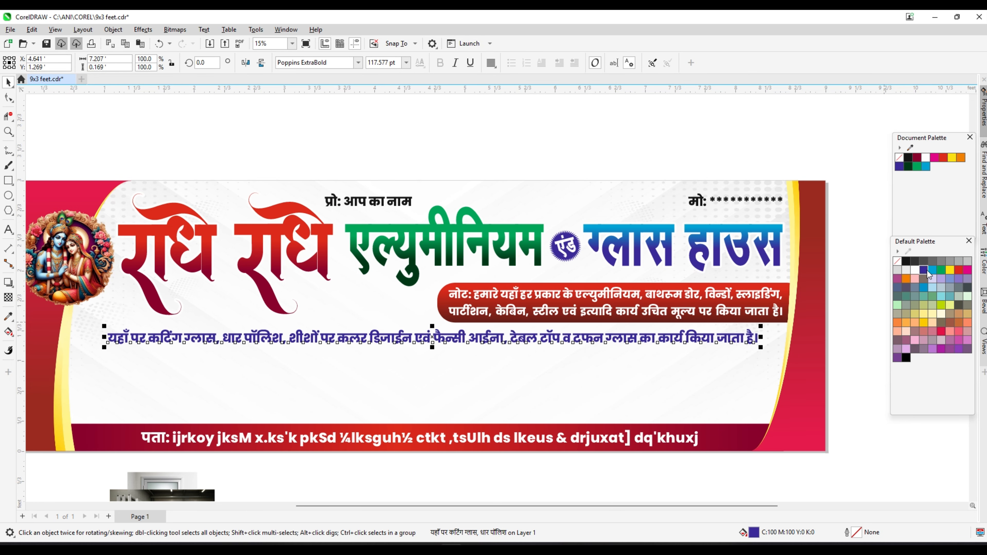
left_click(490, 171)
scroll(498, 152, "down", 1)
key("ctrl+s")
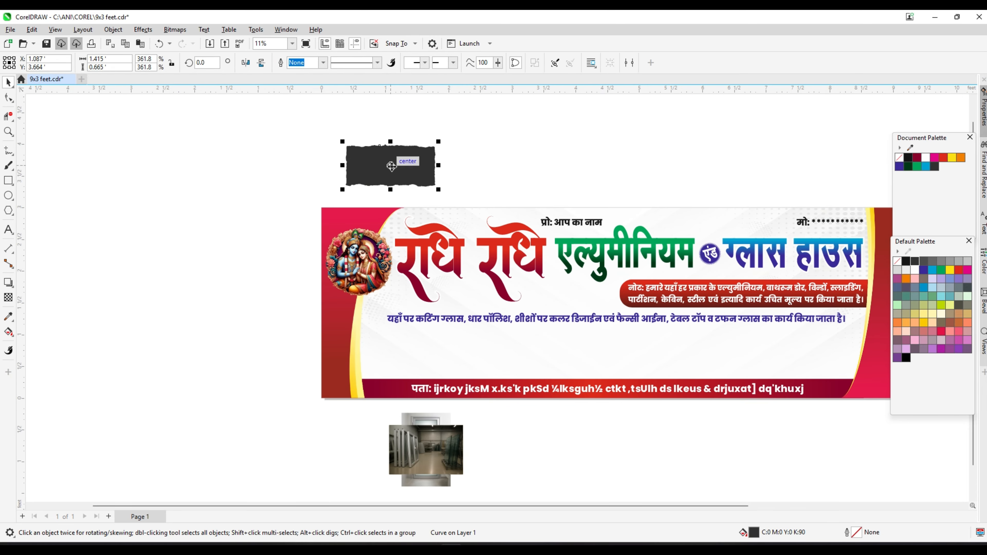
Step: Place the dark torn-edge shape below the left end of the services line and resize it to about 1.075 × 0.767 ft
left_click_drag(392, 164, 426, 351)
scroll(429, 351, "up", 4)
scroll(442, 342, "up", 3)
left_click_drag(530, 296, 495, 294)
left_click_drag(421, 330, 376, 330)
left_click_drag(451, 292, 458, 289)
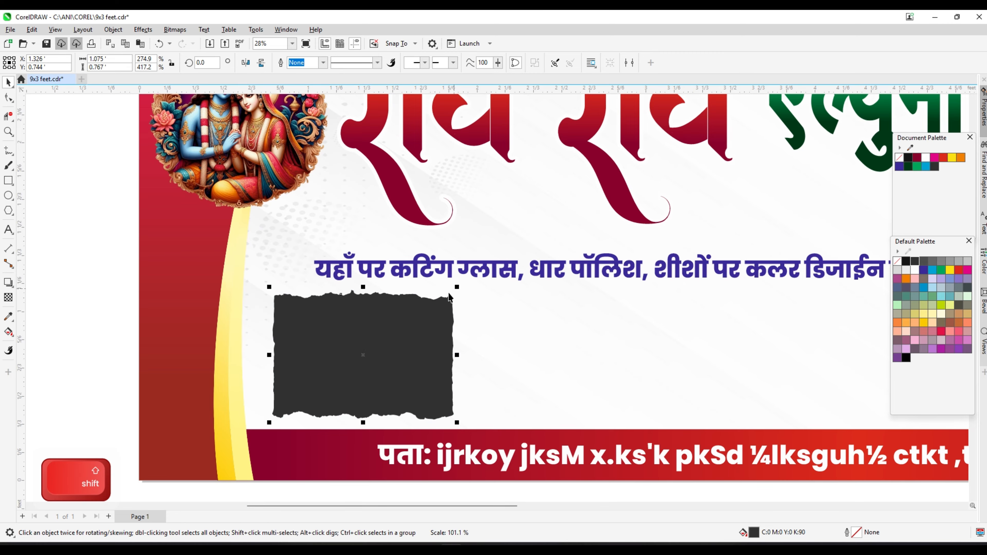
left_click_drag(366, 331, 359, 331)
scroll(360, 330, "down", 2)
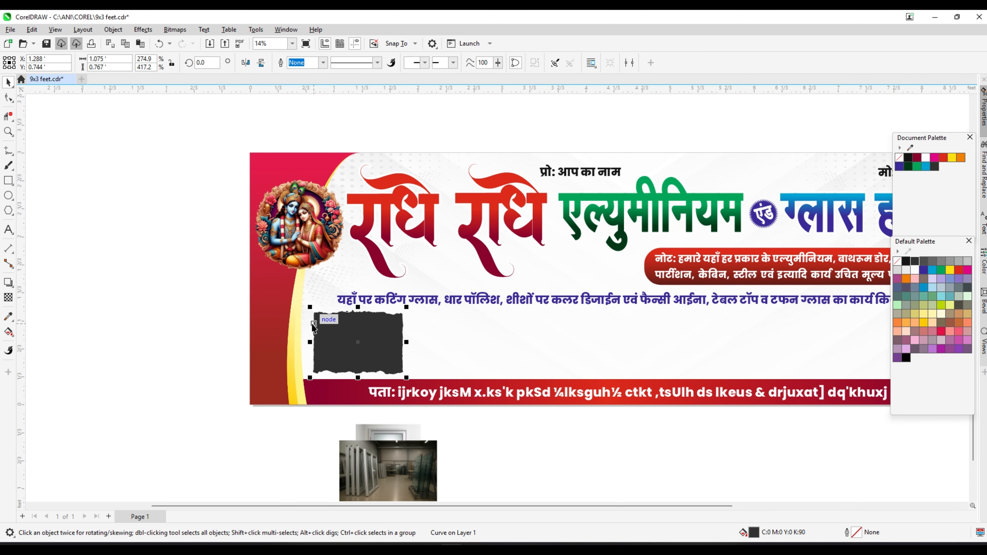
scroll(313, 326, "up", 3)
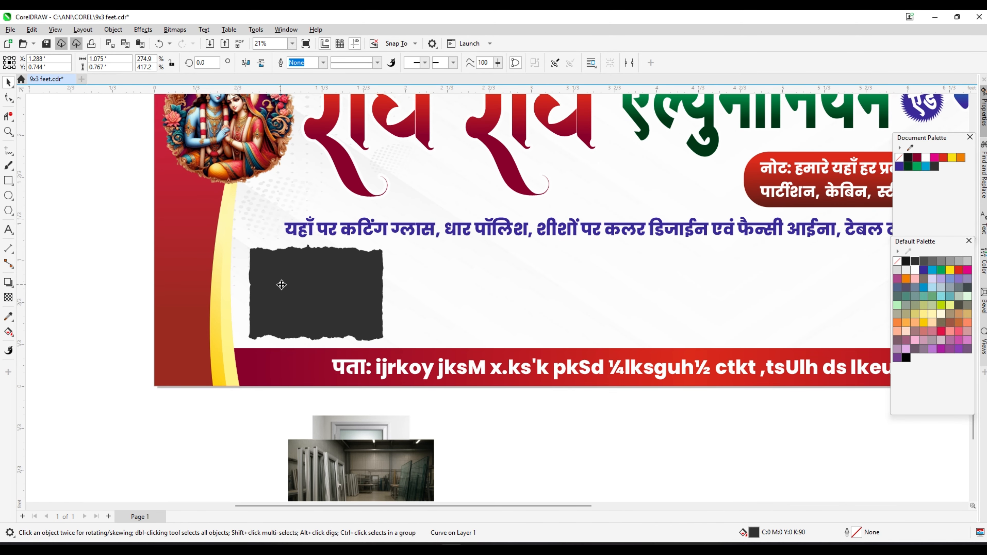
left_click_drag(282, 285, 415, 287)
key("ctrl+z")
Step: Give the torn-edge shape a red 7 mm outline with rounded corners placed behind the fill
scroll(307, 277, "up", 2)
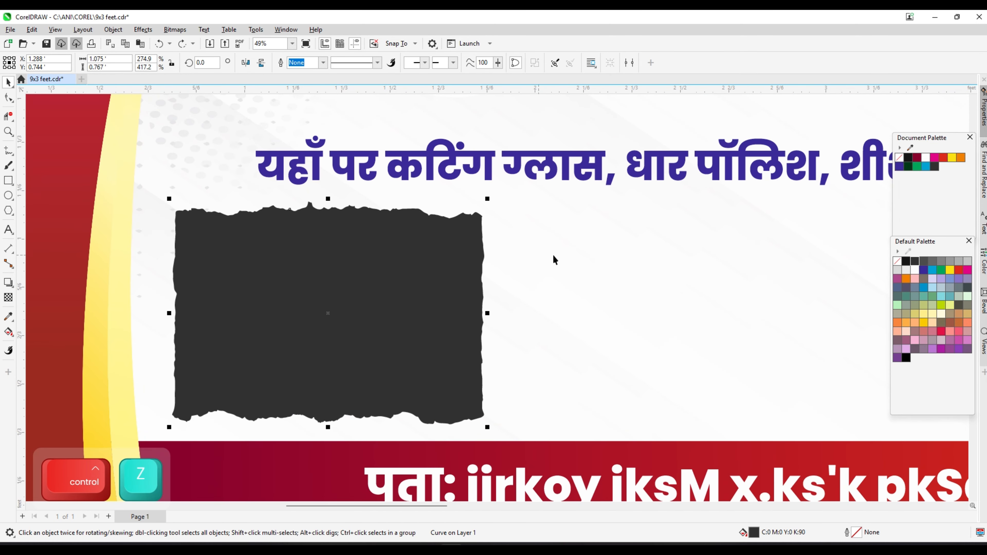
right_click(914, 270)
scroll(452, 220, "up", 1)
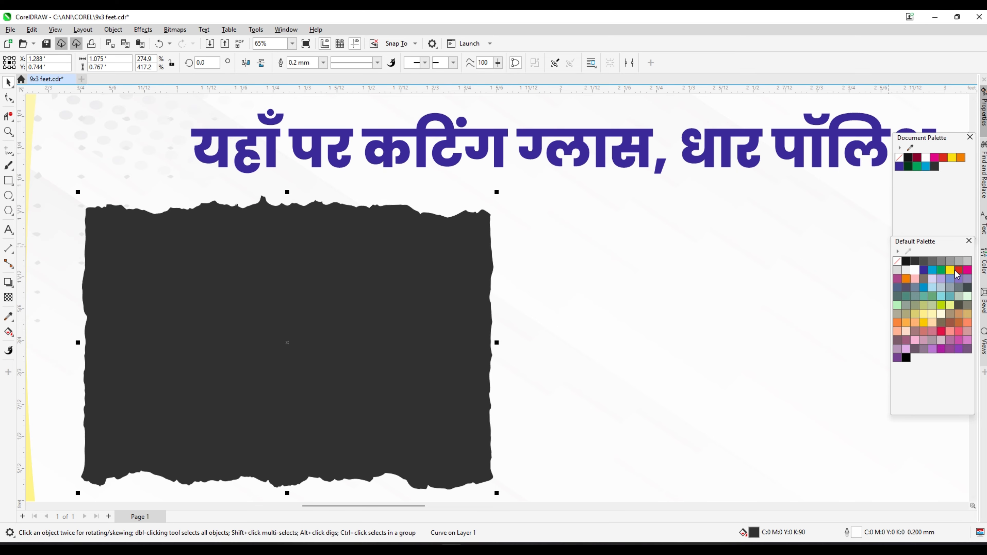
right_click(957, 271)
key("F12")
left_click(430, 214)
left_click(408, 311)
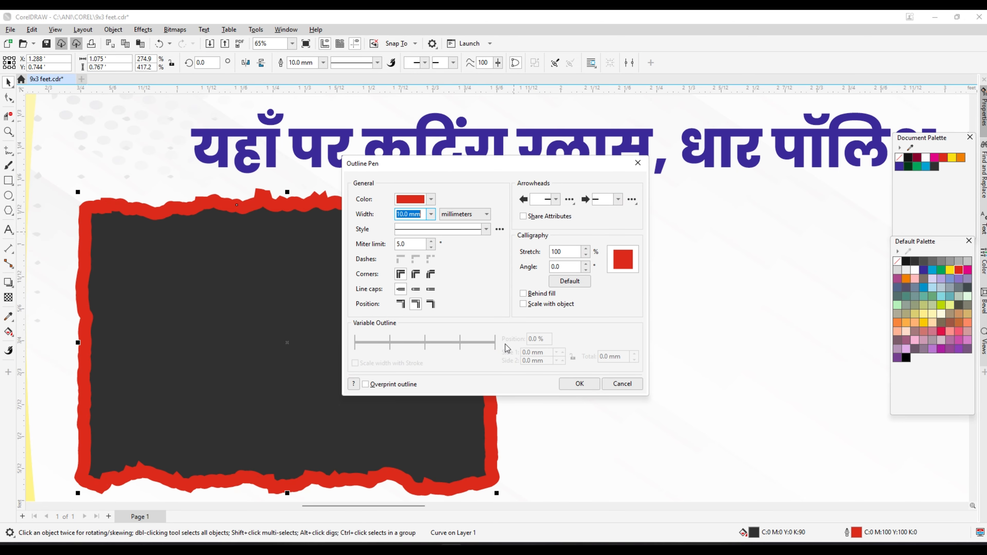
left_click(547, 293)
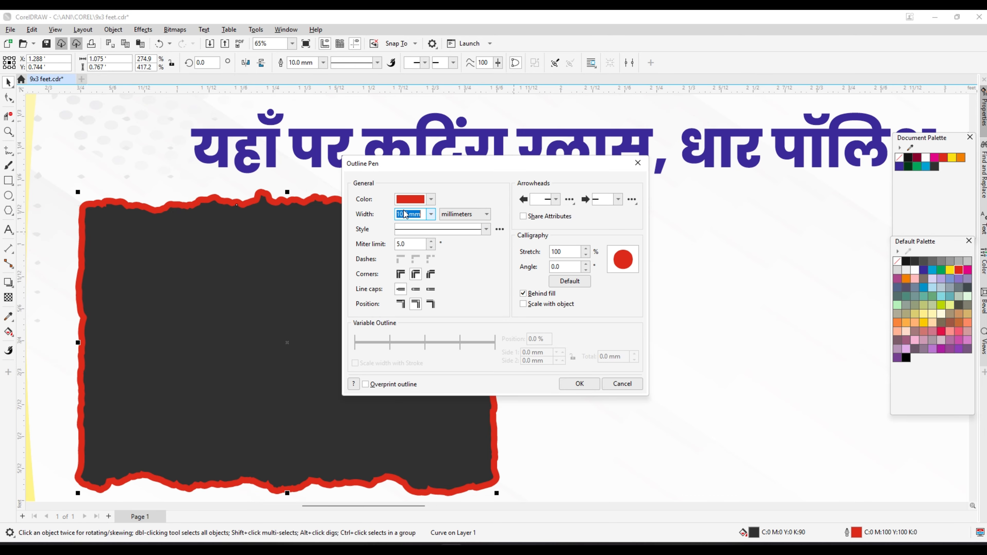
type("7")
key("Return")
scroll(412, 235, "down", 2)
scroll(361, 241, "up", 1)
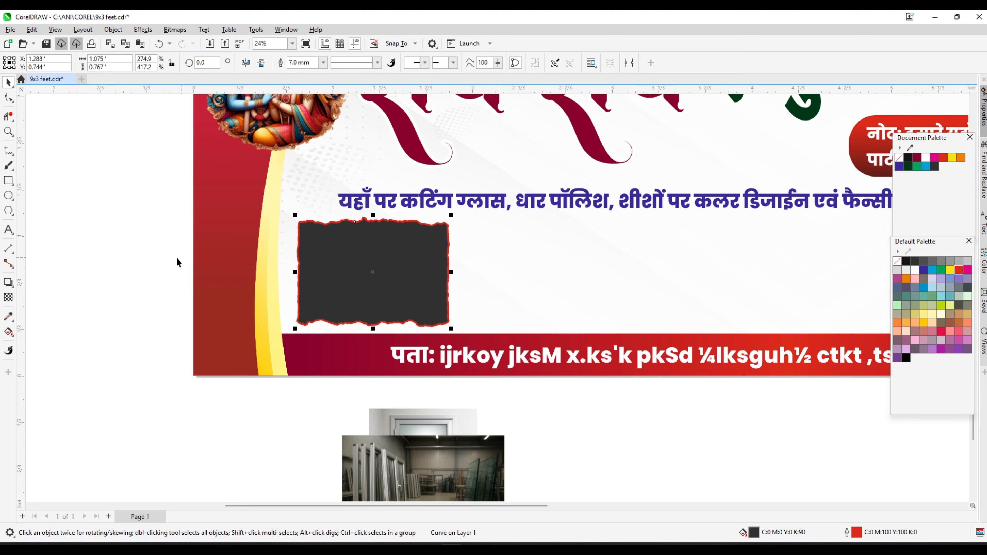
Step: Change the torn-edge shape's outline to white and scale the shape down slightly to about 1.058 × 0.755 ft
left_click(334, 263)
scroll(335, 262, "down", 2)
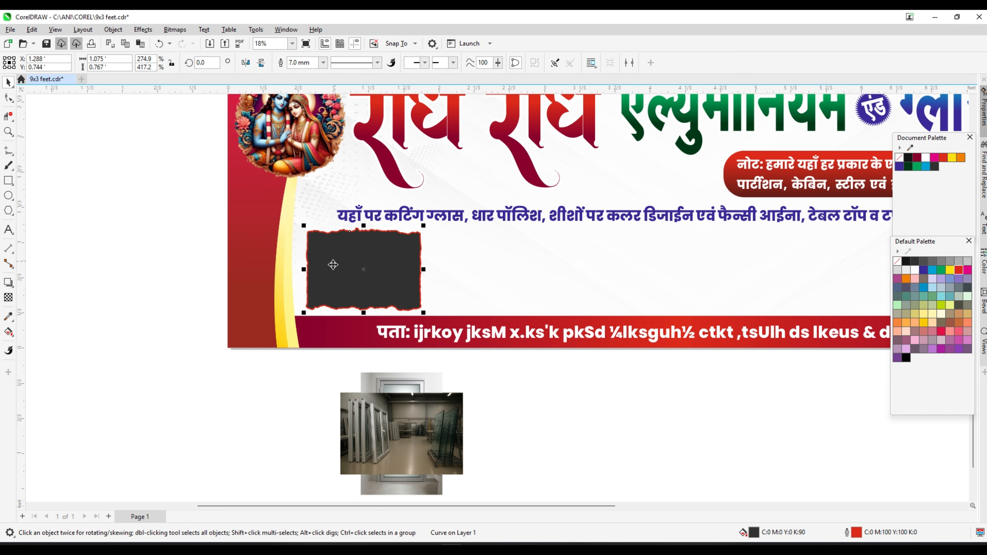
scroll(330, 260, "up", 1)
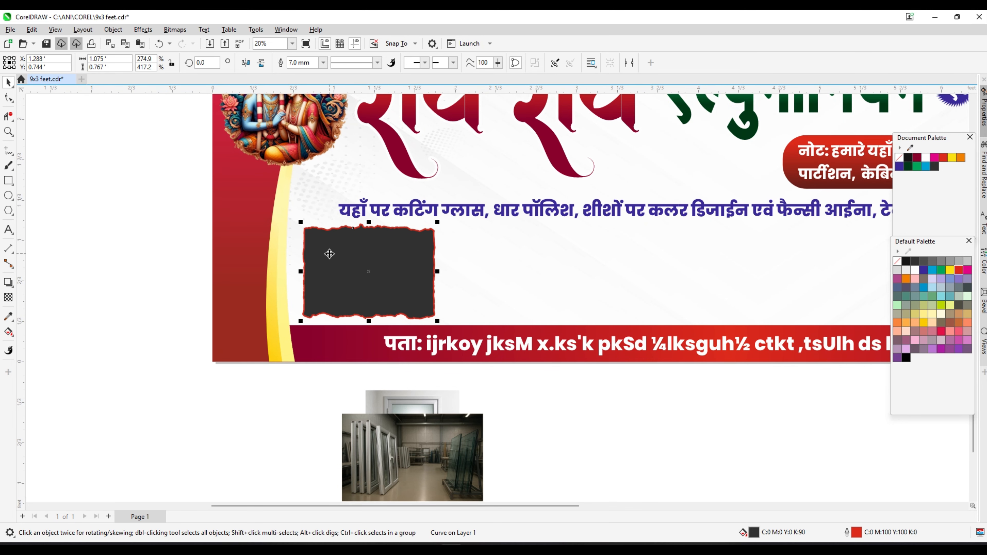
right_click(915, 271)
scroll(406, 230, "up", 3)
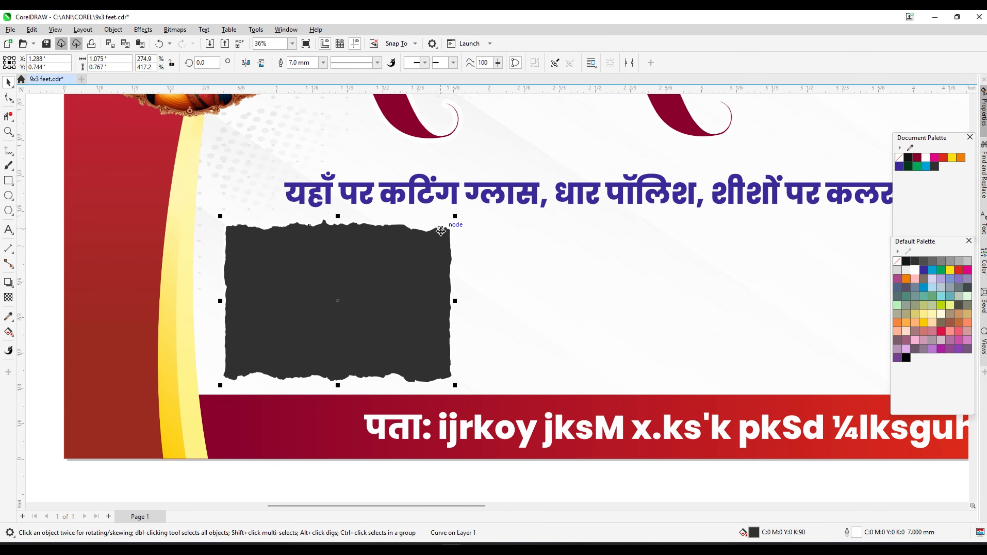
left_click_drag(457, 217, 453, 219)
Step: Duplicate the torn-edge shape rightwards at equal spacing to make a row of seven frames
left_click_drag(267, 266, 514, 266)
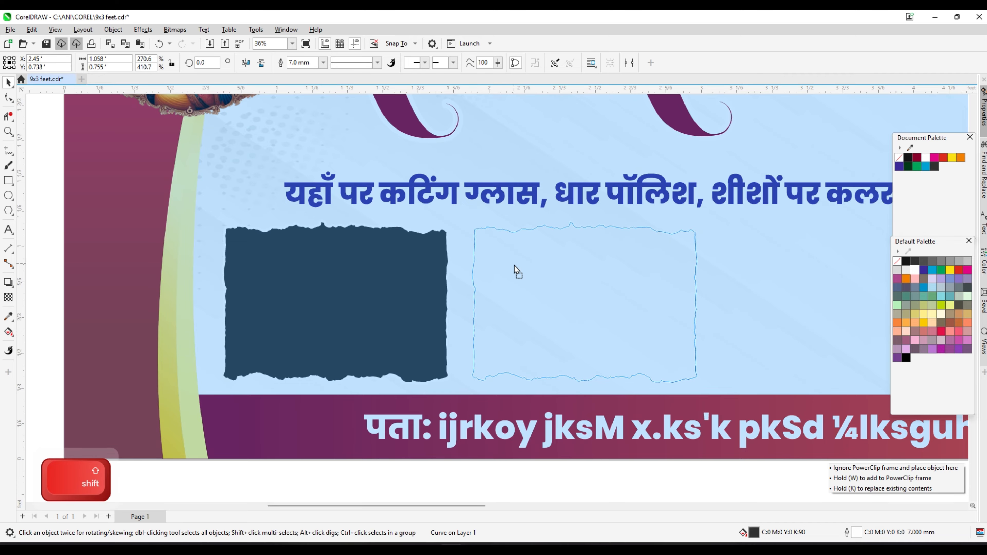
right_click(514, 266)
scroll(360, 268, "down", 4)
key("ctrl+d")
scroll(347, 273, "down", 2)
key("ctrl+d")
key("ctrl+d")
key("ctrl+d")
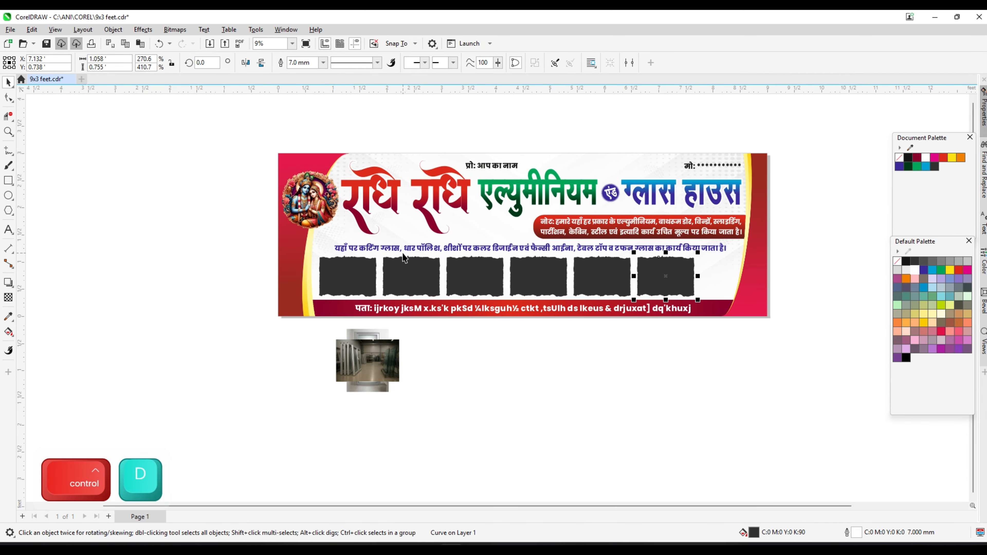
key("ctrl+d")
Step: Narrow the whole row of seven frames to fit between the side curves and slant it to the right, about 7.597 ft wide overall
left_click(600, 281, "shift")
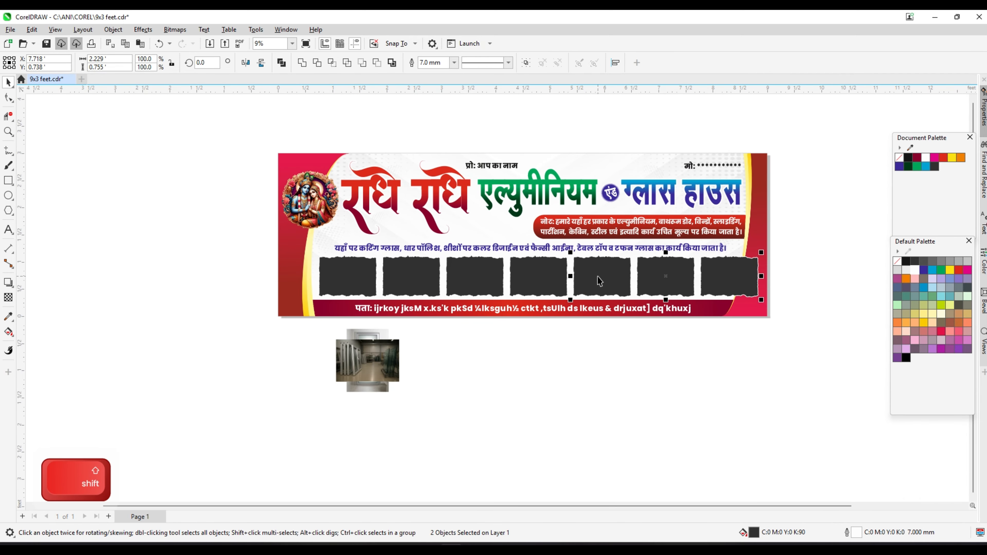
left_click(348, 277, "shift")
scroll(830, 286, "up", 1)
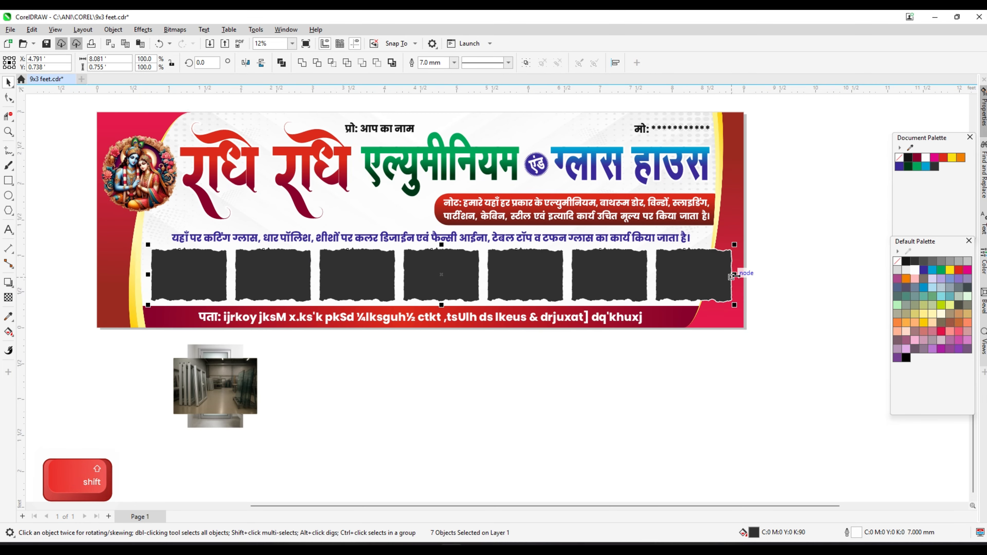
left_click_drag(731, 276, 695, 277)
scroll(695, 276, "up", 2)
left_click(498, 253)
scroll(710, 225, "down", 4)
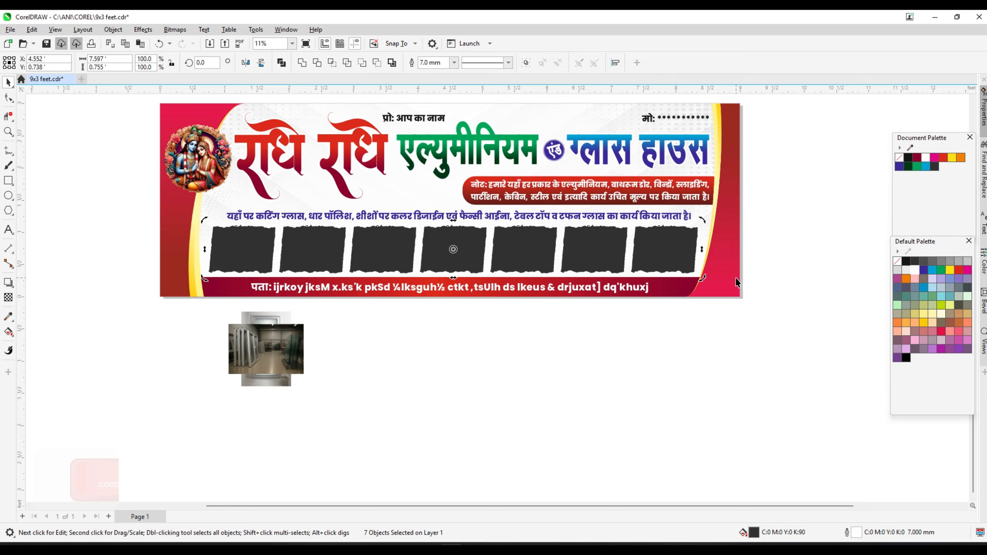
left_click(705, 321)
Step: Move the aluminium and glass workshop photo out of the picture stack and apply Auto Adjust to it
scroll(650, 236, "up", 1)
left_click_drag(383, 350, 465, 362)
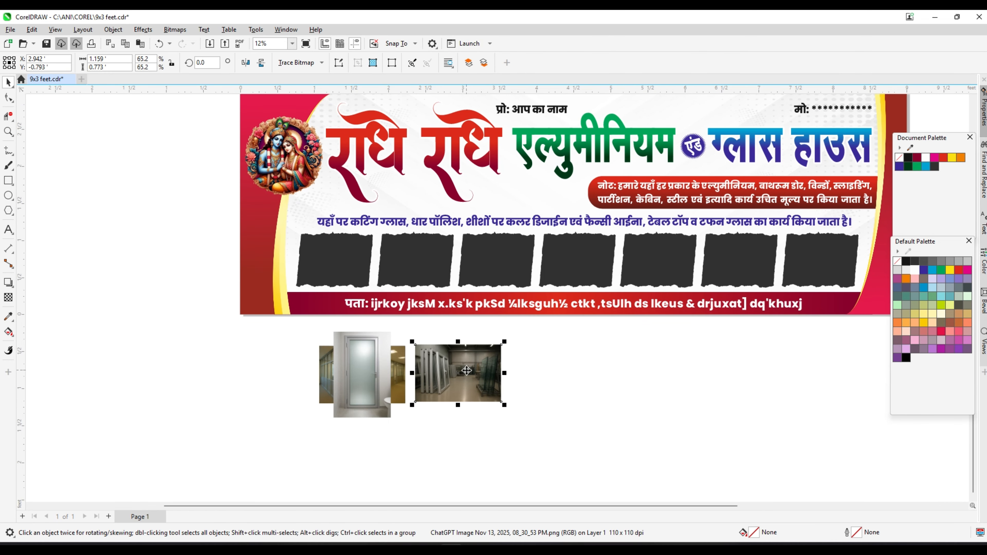
scroll(463, 360, "up", 4)
left_click(175, 29)
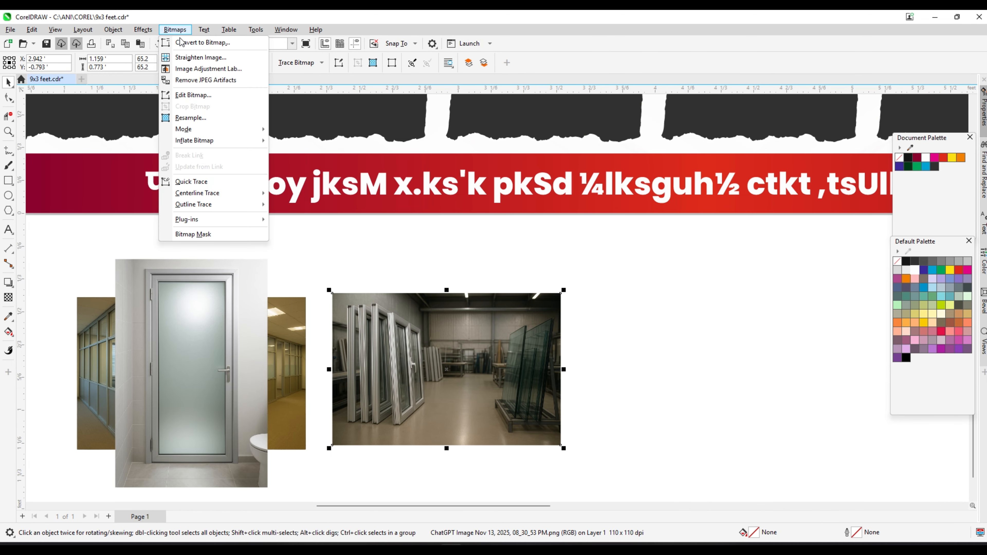
mouse_move(144, 31)
mouse_move(163, 69)
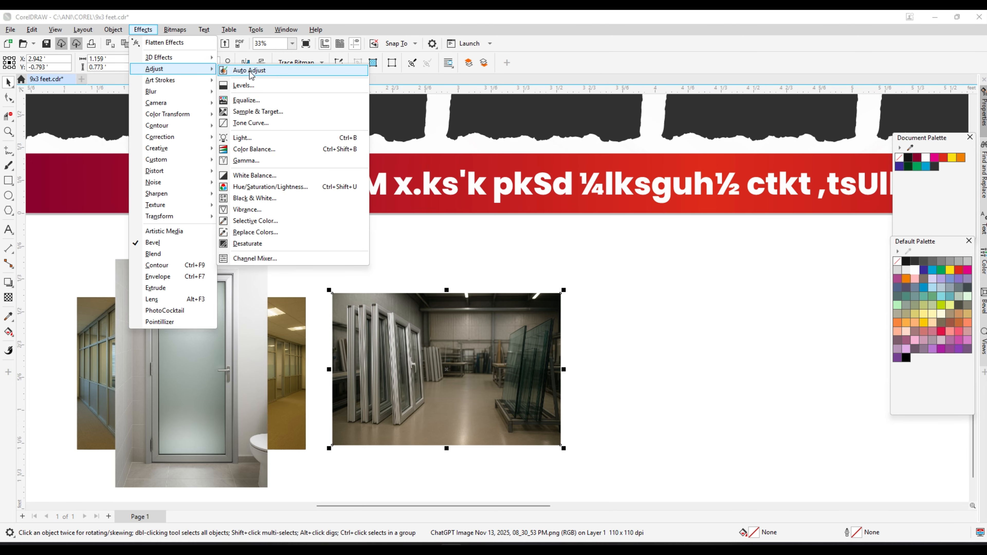
left_click(249, 69)
scroll(476, 307, "down", 2)
Step: Move the glass door photo aside, apply Auto Adjust to the window photo, and place it left of the picture stack
left_click_drag(268, 310, 599, 333)
left_click(257, 296)
left_click(174, 31)
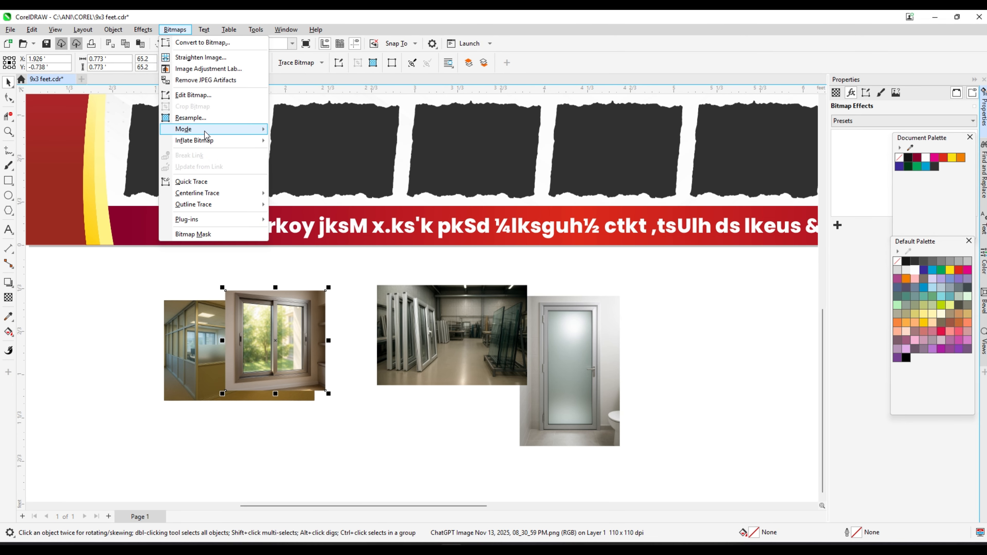
mouse_move(143, 30)
mouse_move(171, 70)
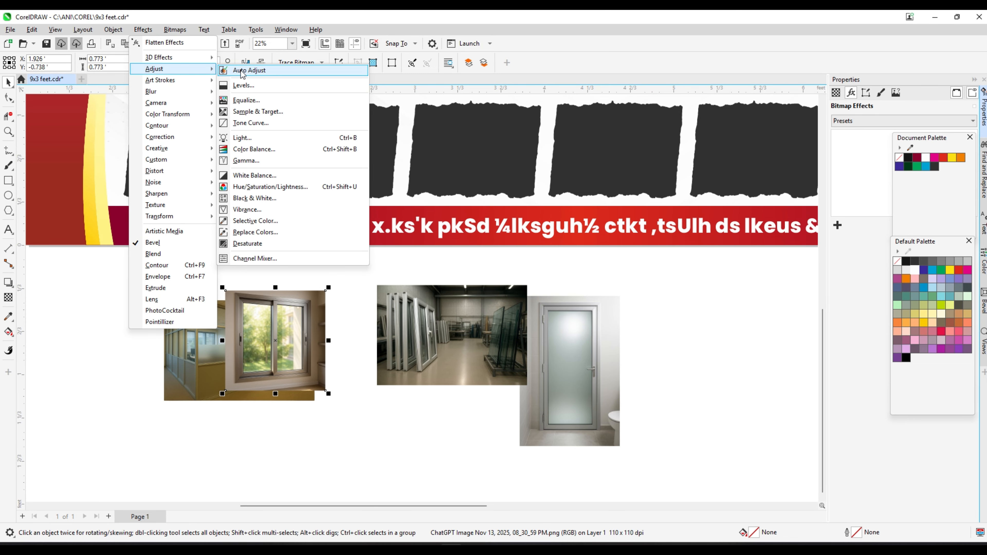
left_click(249, 69)
left_click_drag(285, 321, 116, 347)
Step: Apply Auto Adjust to the office partition photo and move it next to the workshop photo
left_click_drag(234, 352, 261, 350)
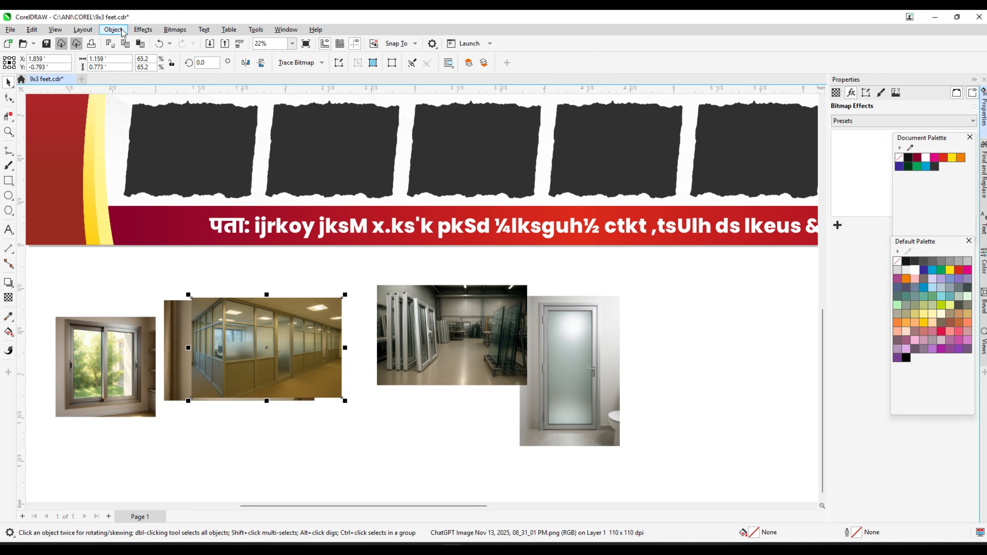
left_click(143, 31)
mouse_move(183, 69)
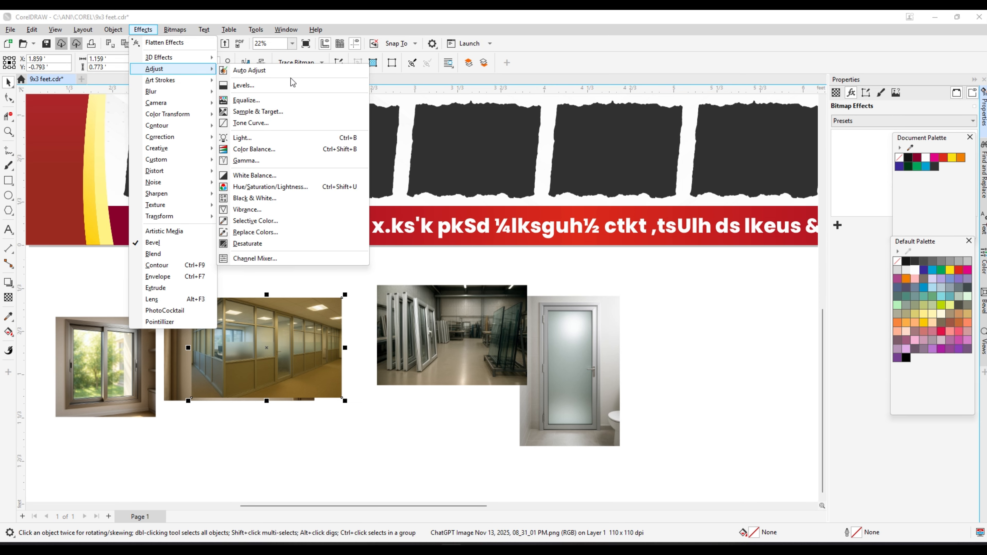
left_click(249, 68)
left_click_drag(260, 323, 446, 352)
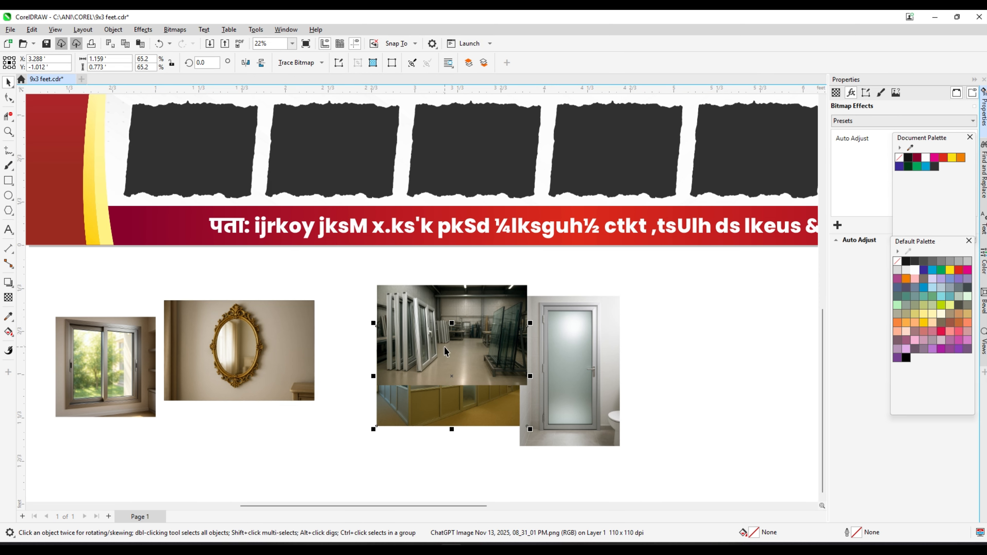
Step: Apply Auto Adjust to the oval mirror photo and move it towards the workshop photo
left_click(142, 31)
mouse_move(160, 64)
left_click(243, 70)
left_click_drag(244, 307, 406, 348)
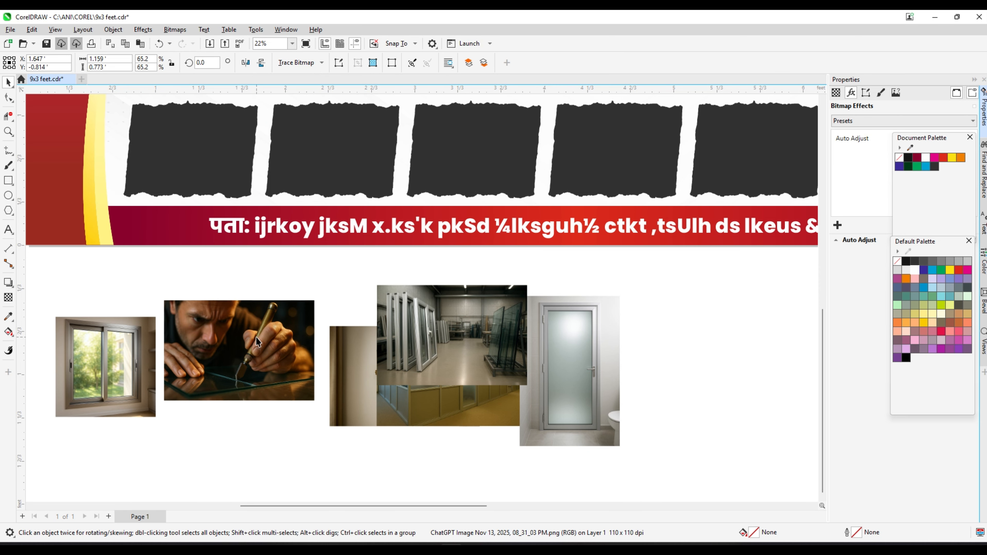
Step: Separate the glass-cutting photo and the glass table photo so that both are fully uncovered below the banner
left_click(254, 340)
left_click_drag(238, 333, 246, 427)
left_click_drag(235, 343, 273, 325)
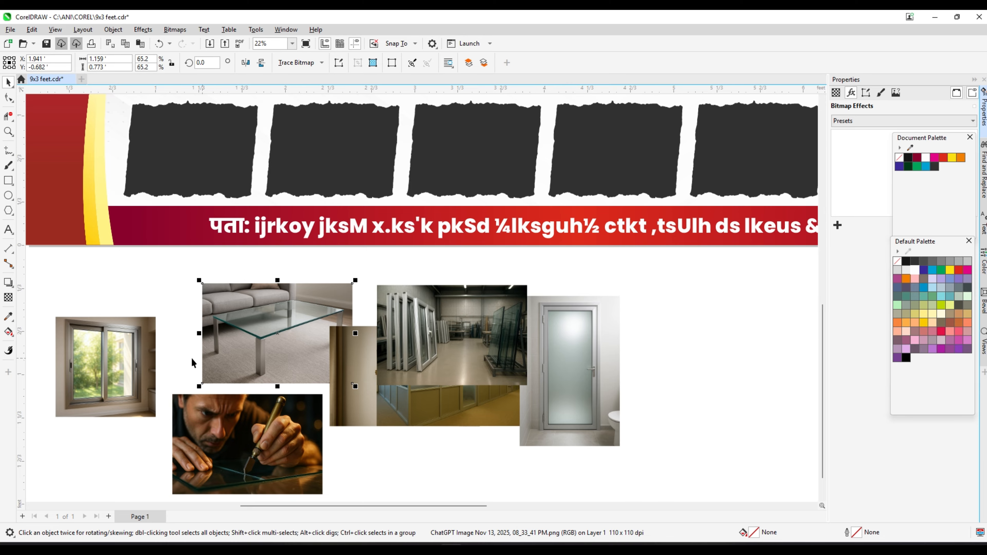
Step: PowerClip the window photo inside the first torn-edge frame of the row
right_click(105, 357)
left_click(148, 200)
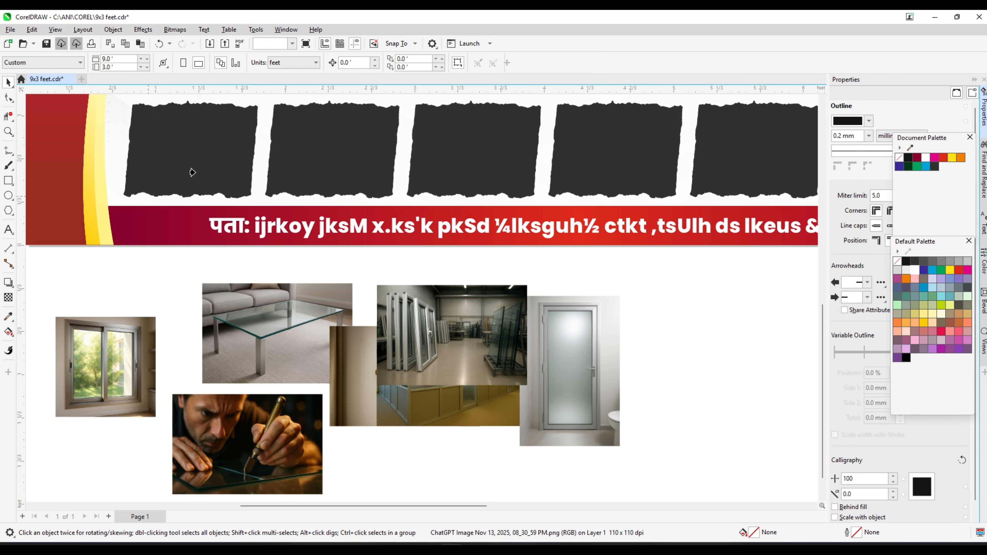
left_click(191, 170)
Step: PowerClip the workshop photo inside the second torn-edge frame and the glass table photo inside the third frame
scroll(245, 299, "down", 2)
right_click(381, 335)
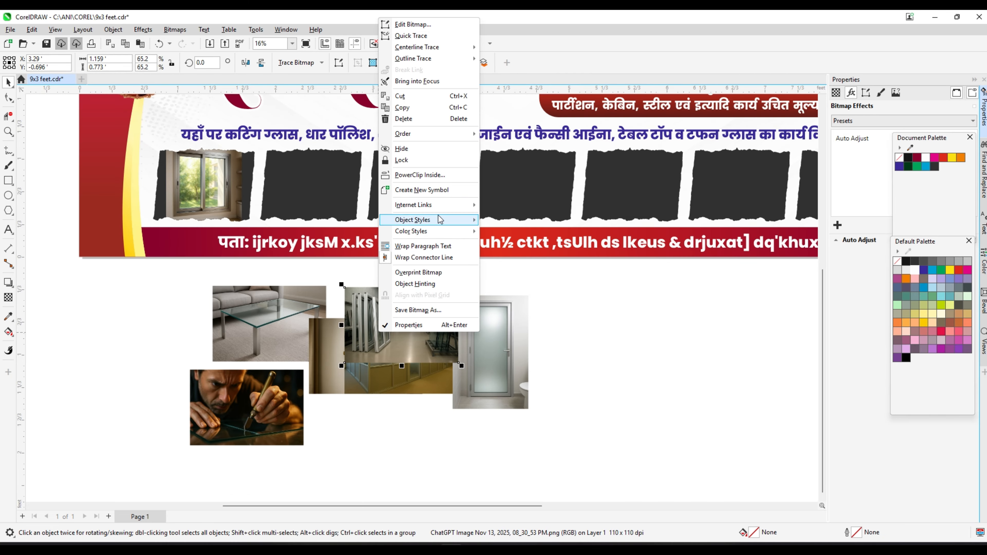
left_click(412, 171)
left_click(311, 184)
right_click(257, 324)
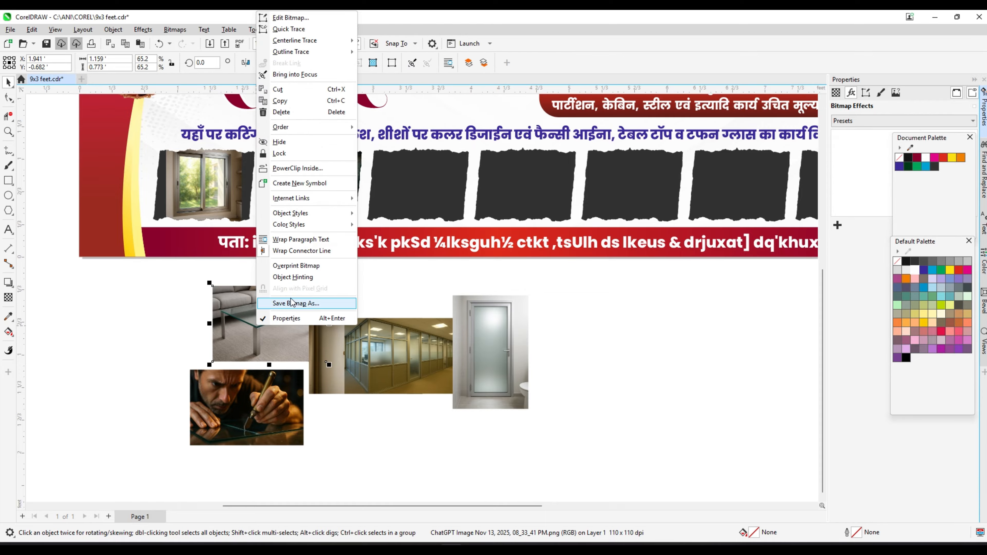
left_click(302, 173)
left_click(412, 185)
Step: PowerClip the office partition photo inside the fourth torn-edge frame and the frosted door photo inside the fifth frame
right_click(403, 325)
left_click(449, 169)
left_click(514, 182)
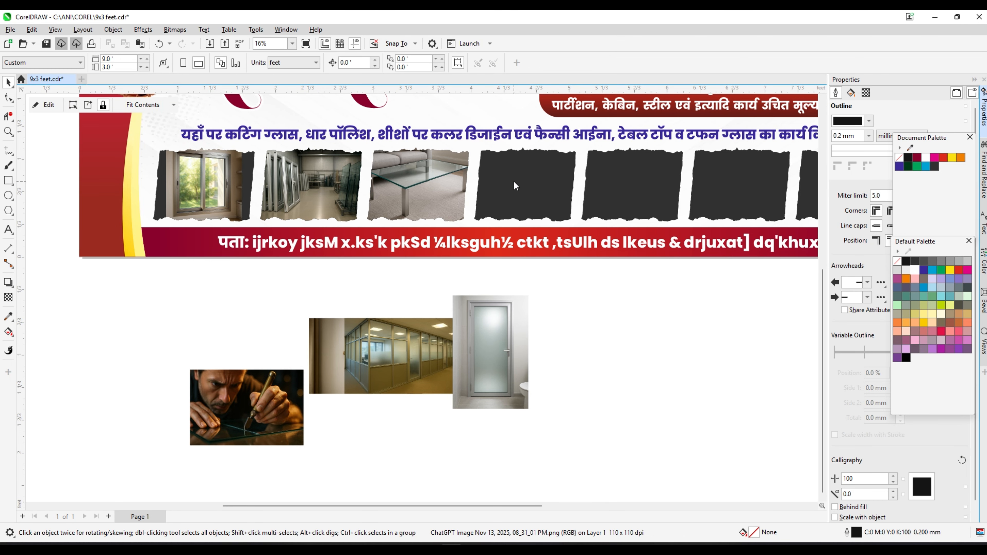
right_click(482, 337)
left_click(519, 180)
left_click(629, 182)
Step: PowerClip the oval mirror photo inside the sixth torn-edge frame
right_click(360, 354)
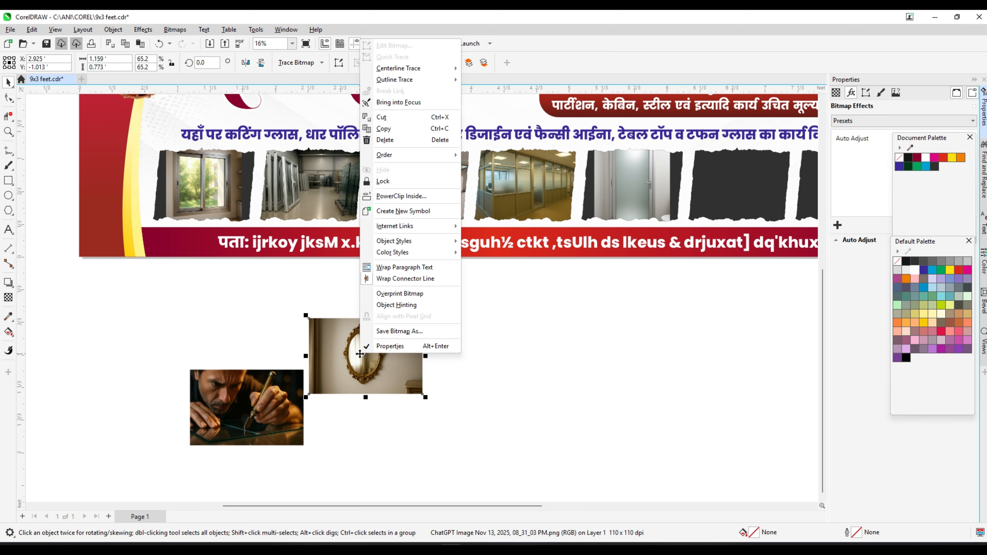
left_click(412, 195)
left_click(707, 192)
Step: Bring the glass-cutting photo below the end of the frame row and PowerClip it inside the seventh frame
scroll(311, 366, "down", 3)
left_click_drag(274, 390, 585, 372)
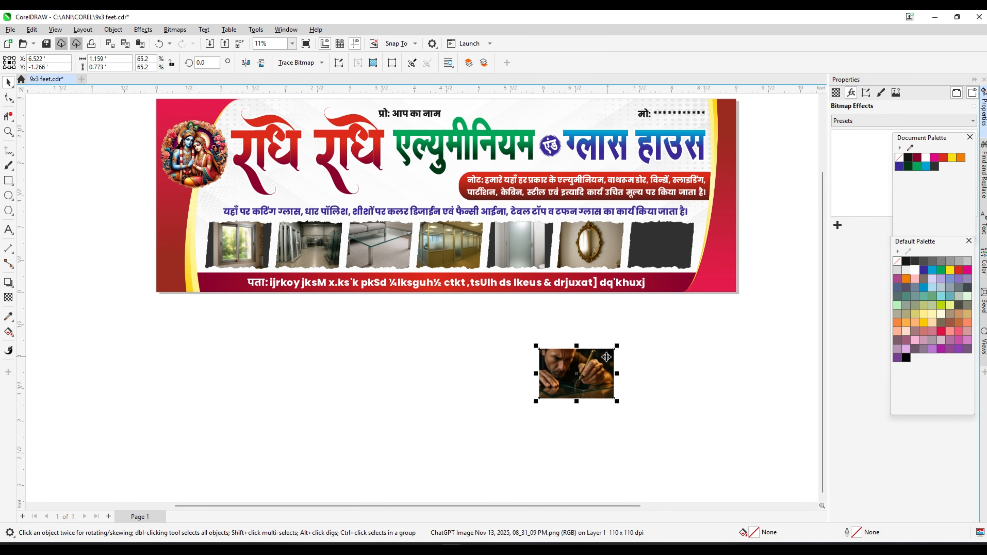
scroll(587, 372, "up", 2)
right_click(581, 374)
left_click(622, 217)
left_click(684, 207)
Step: Edit the contents of the seventh frame, scale the glass-cutting photo down slightly, and finish editing
scroll(552, 258, "up", 2)
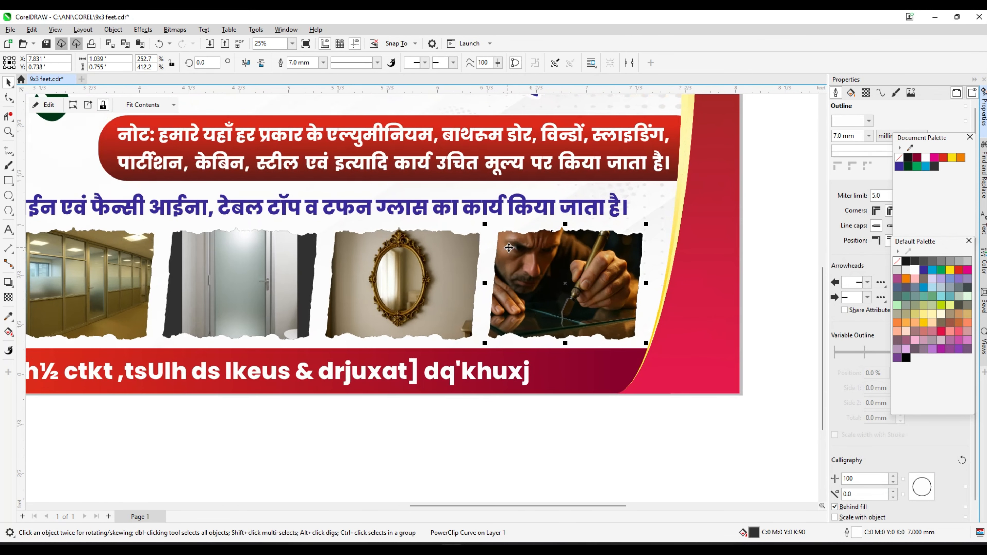
double_click(552, 258)
scroll(673, 231, "up", 3)
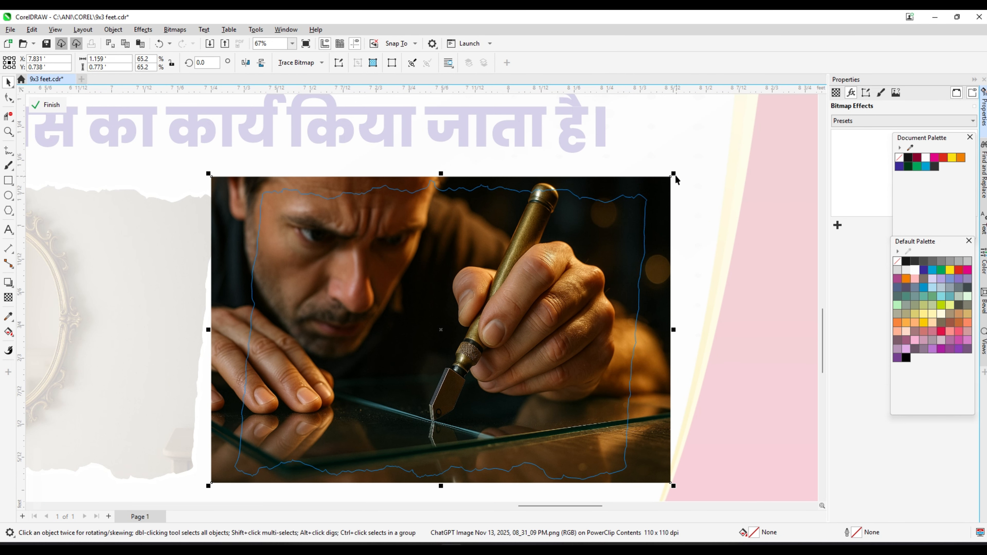
mouse_move(673, 174)
left_mouse_down()
mouse_move(664, 180)
mouse_move(671, 173)
left_mouse_up()
scroll(670, 173, "down", 2)
scroll(618, 341, "down", 2)
left_click(553, 474, "ctrl")
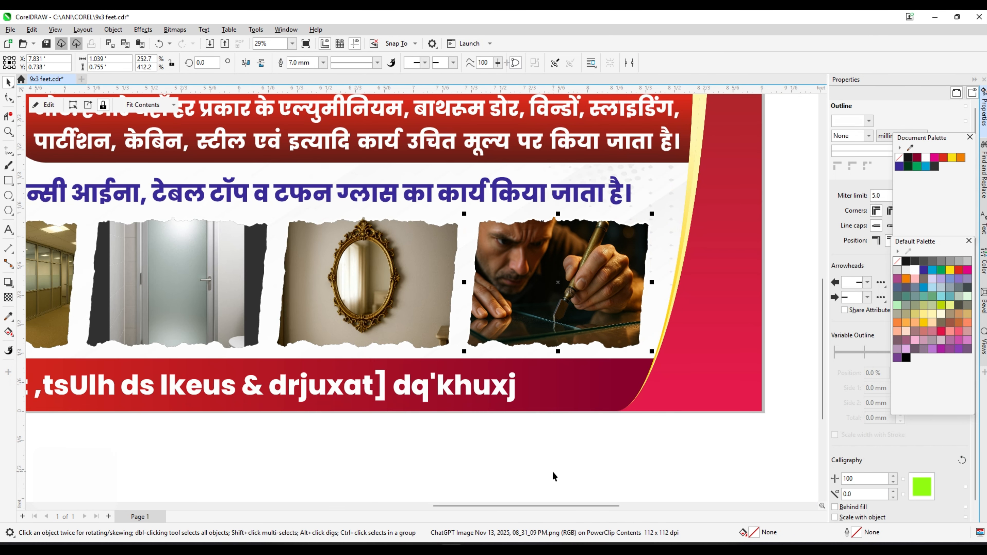
Step: Shift the oval mirror photo slightly downward inside the sixth frame and finish editing its contents
double_click(393, 256)
scroll(393, 256, "up", 1)
left_click_drag(394, 252, 395, 257)
scroll(575, 259, "down", 2)
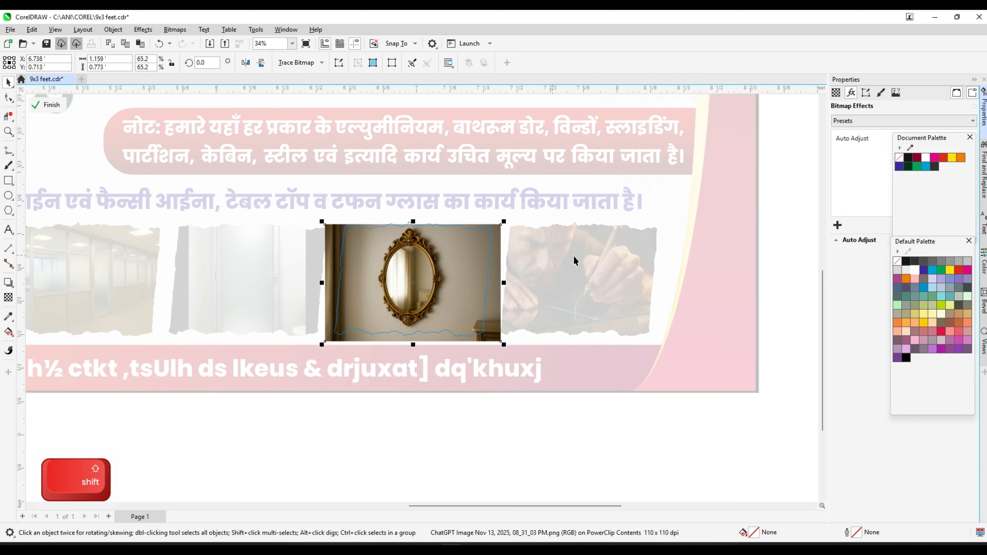
left_click(472, 411, "ctrl")
Step: Shrink the frosted door photo inside the fifth frame to about 0.55 x 0.83 ft and place a copy beside it
scroll(338, 274, "up", 1)
double_click(338, 275)
scroll(333, 271, "up", 1)
left_click(334, 268)
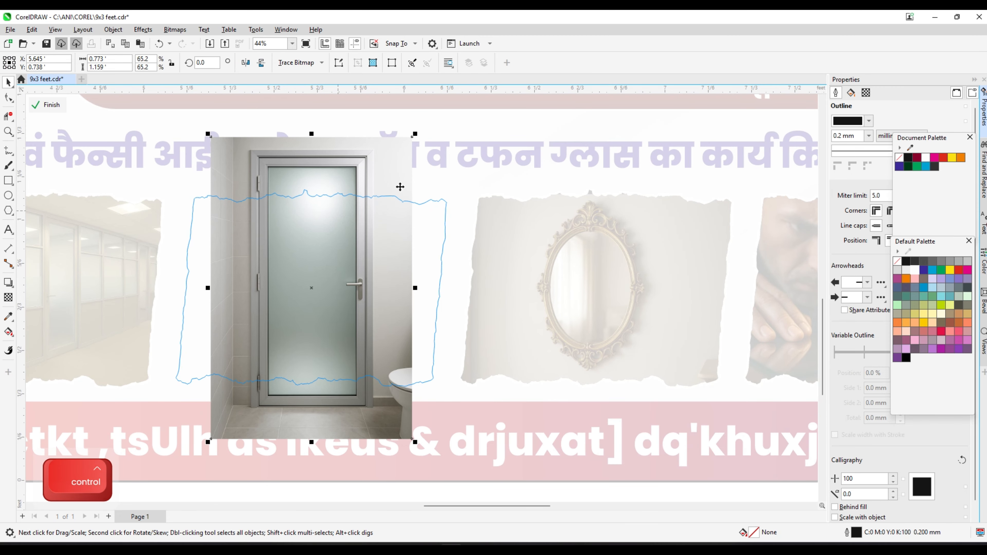
left_click_drag(415, 133, 390, 174)
left_click_drag(262, 259, 354, 266)
right_click(354, 266)
Step: Scale both door photos together to about 0.99 x 0.77 ft and shift the second one slightly to the right
left_click(286, 267, "shift")
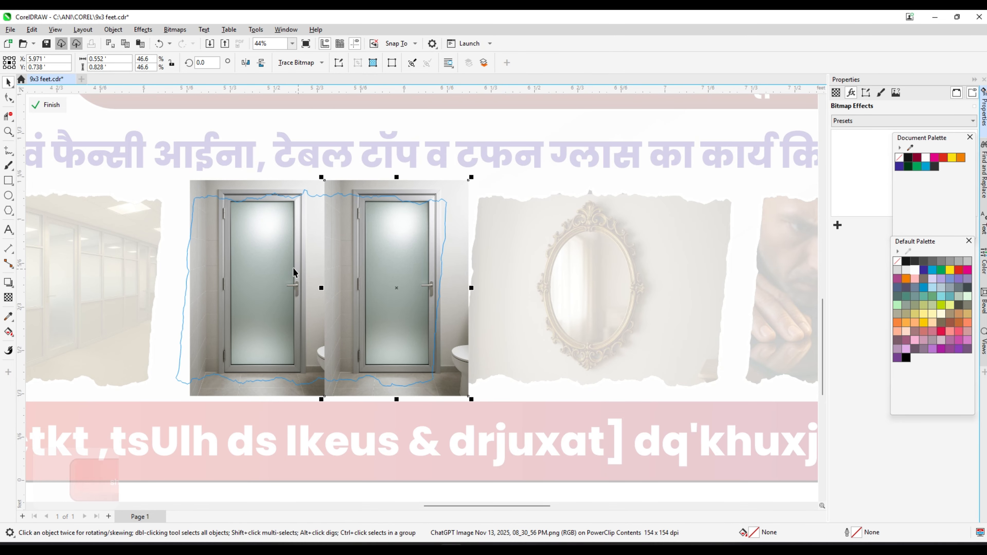
left_click_drag(472, 177, 450, 187)
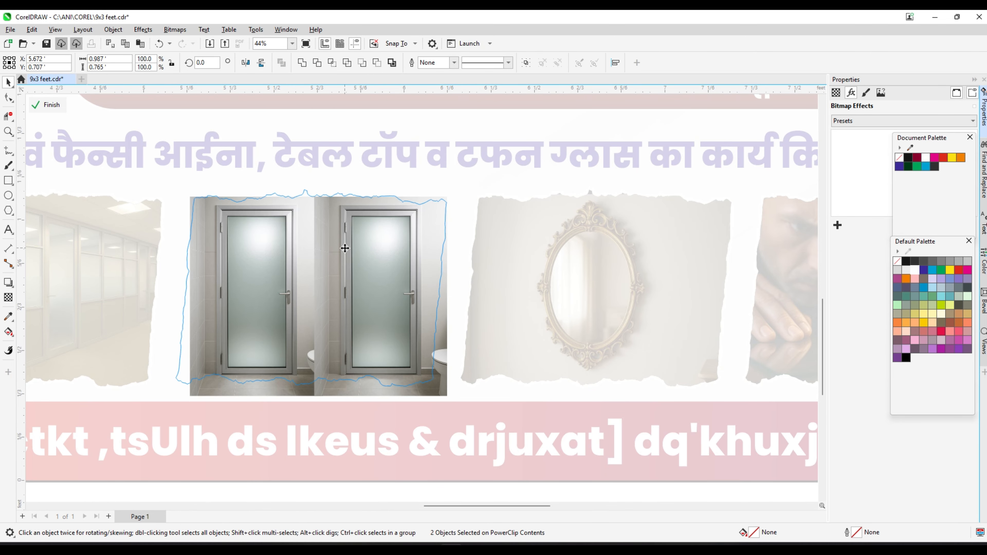
left_click(483, 211)
left_click(341, 269)
scroll(342, 270, "up", 2)
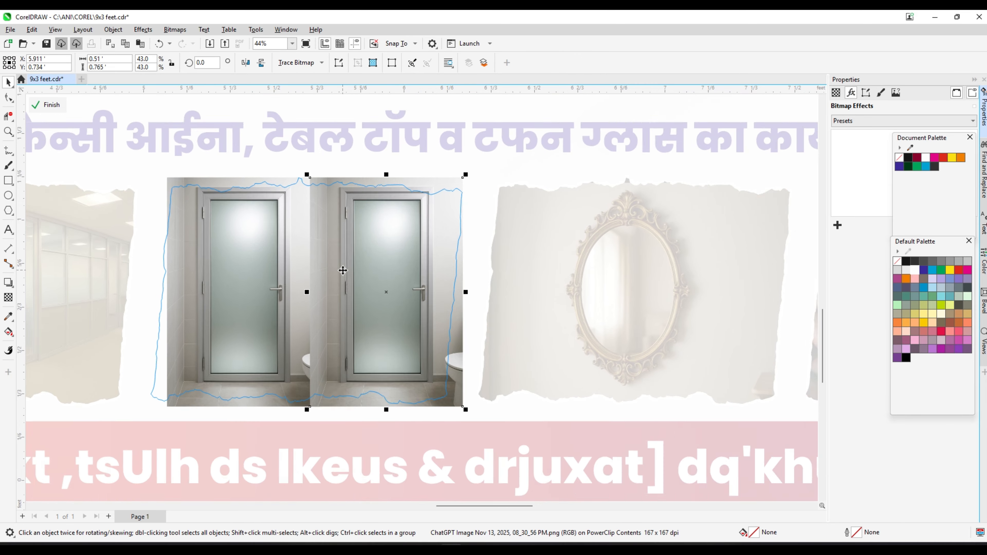
mouse_move(344, 270)
left_mouse_down()
mouse_move(374, 269)
mouse_move(357, 261)
left_mouse_up()
Step: Group the two door photos and centre the group over the fifth frame's outline
scroll(358, 266, "down", 2)
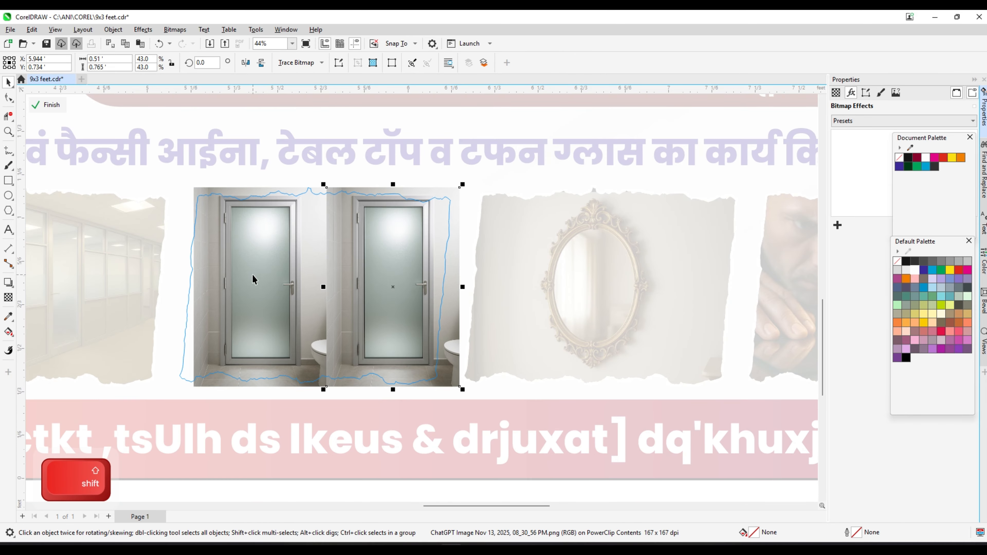
left_click(254, 277, "shift")
key("ctrl+g")
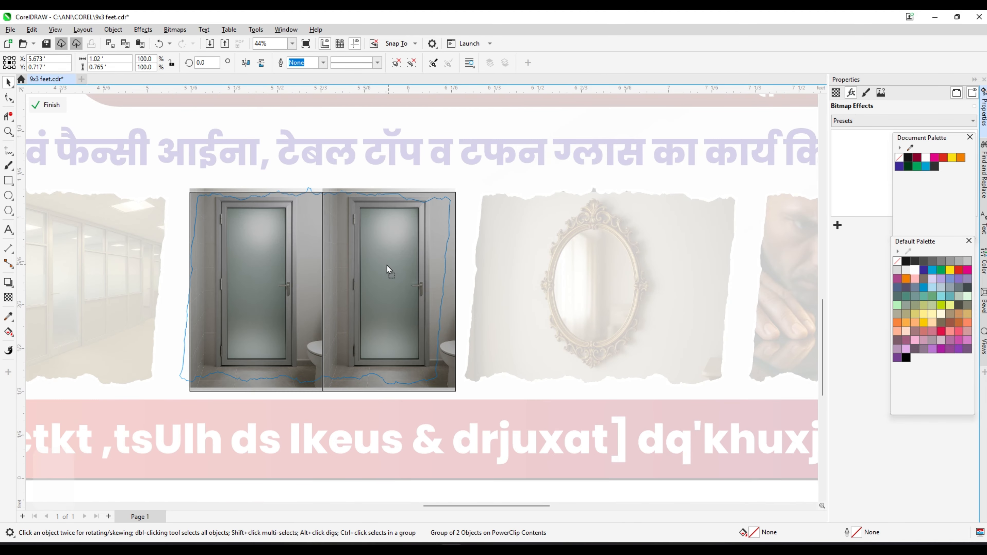
Step: Stretch the grouped door photos to about 1.06 x 0.78 ft to cover the fifth frame and finish editing
scroll(334, 190, "up", 2)
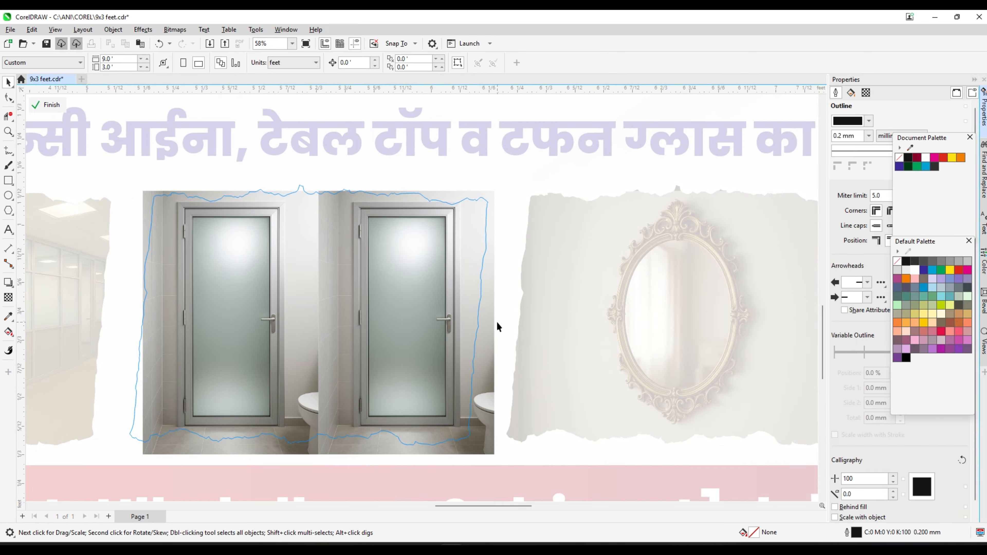
left_click_drag(455, 322, 500, 320)
scroll(328, 196, "up", 2)
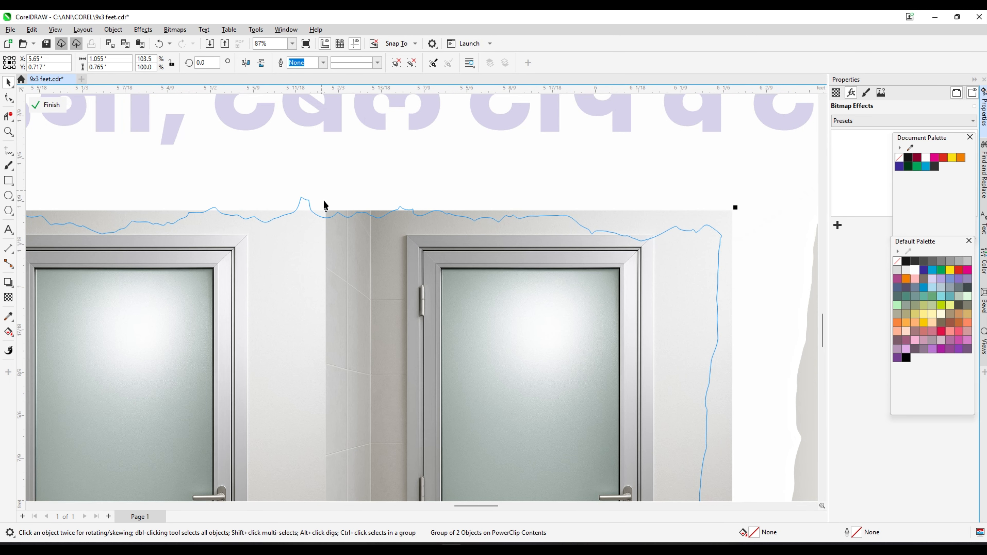
left_click_drag(326, 204, 332, 194)
scroll(333, 194, "down", 6)
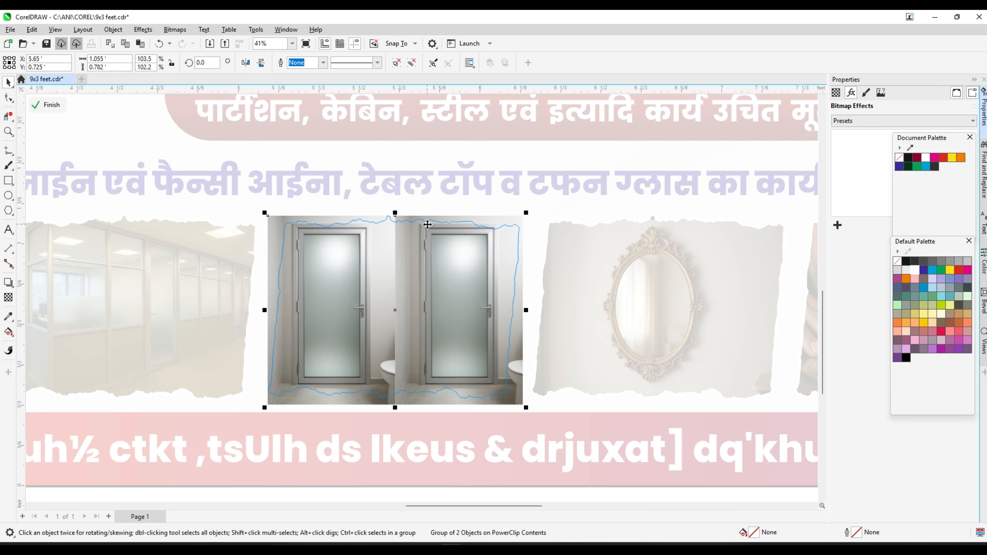
left_click(431, 422, "ctrl")
Step: Shrink the office partition photo inside the fourth frame to fit its outline and finish editing
scroll(571, 298, "down", 2)
scroll(489, 284, "up", 1)
left_click(371, 279)
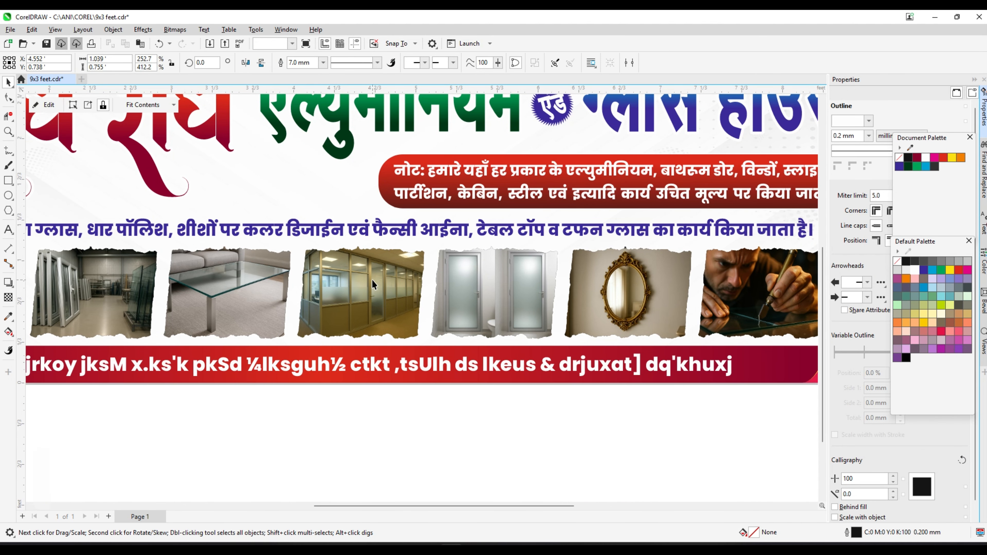
scroll(358, 281, "up", 1)
left_click(341, 284, "ctrl")
left_click(341, 288)
scroll(453, 249, "up", 2)
left_click_drag(468, 220, 423, 242)
scroll(531, 236, "down", 3)
left_click(531, 236, "ctrl")
Step: Edit the contents of the third frame and scale the glass table photo down to about 1.06 x 0.73 ft
scroll(226, 290, "up", 1)
left_click(226, 288, "ctrl")
scroll(583, 307, "down", 2)
scroll(371, 273, "up", 3)
left_click(371, 274)
left_click_drag(483, 231, 484, 231)
scroll(484, 230, "down", 1)
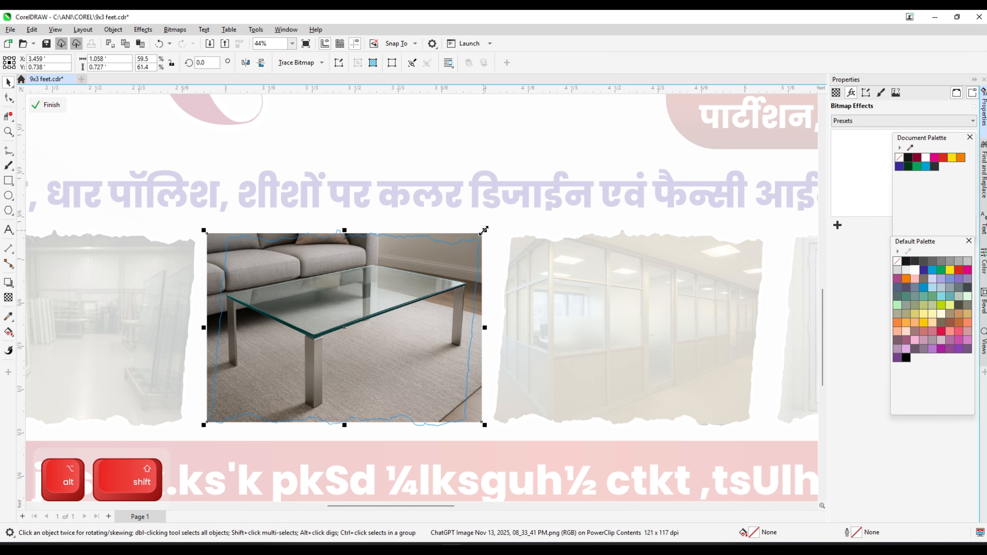
Step: Extend the glass table photo's lower edge to cover the frame outline and finish editing
scroll(484, 232, "down", 1)
scroll(396, 358, "up", 3)
left_click_drag(417, 338, 416, 346)
scroll(536, 337, "down", 1)
scroll(536, 337, "down", 3)
left_click(480, 428, "ctrl")
Step: Shrink the workshop photo inside the second frame, extend its lower edge to cover the outline, and finish editing
left_click(274, 251)
left_click(275, 251, "ctrl")
scroll(274, 250, "up", 1)
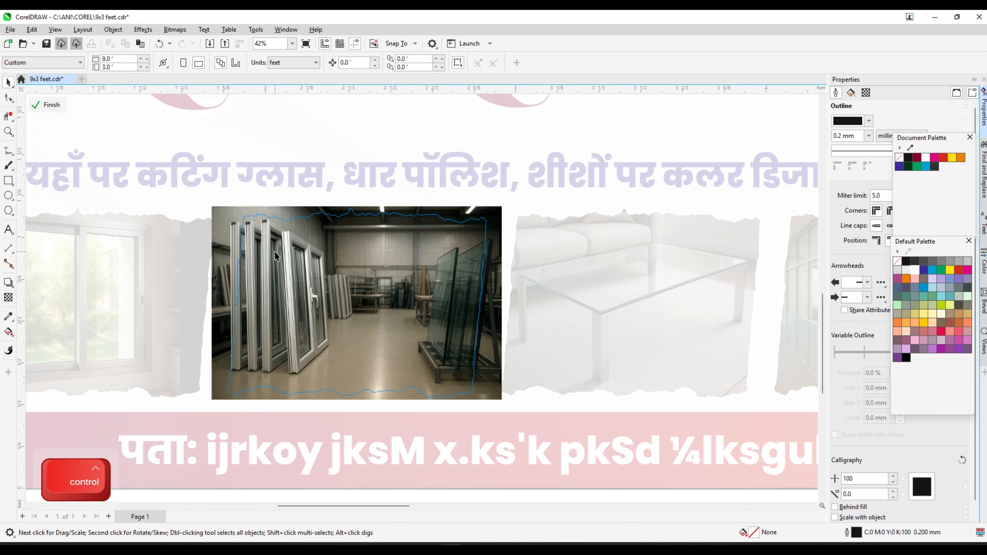
left_click(280, 252)
scroll(515, 204, "up", 1)
left_click_drag(515, 204, 497, 215)
scroll(499, 214, "down", 2)
scroll(396, 362, "up", 2)
left_click_drag(372, 384, 372, 393)
scroll(531, 342, "down", 3)
left_click(496, 415, "ctrl")
Step: Edit the contents of the first frame and shrink the window photo to about 0.65 x 0.65 ft
scroll(213, 251, "up", 1)
left_click(251, 280, "ctrl")
left_click(251, 280)
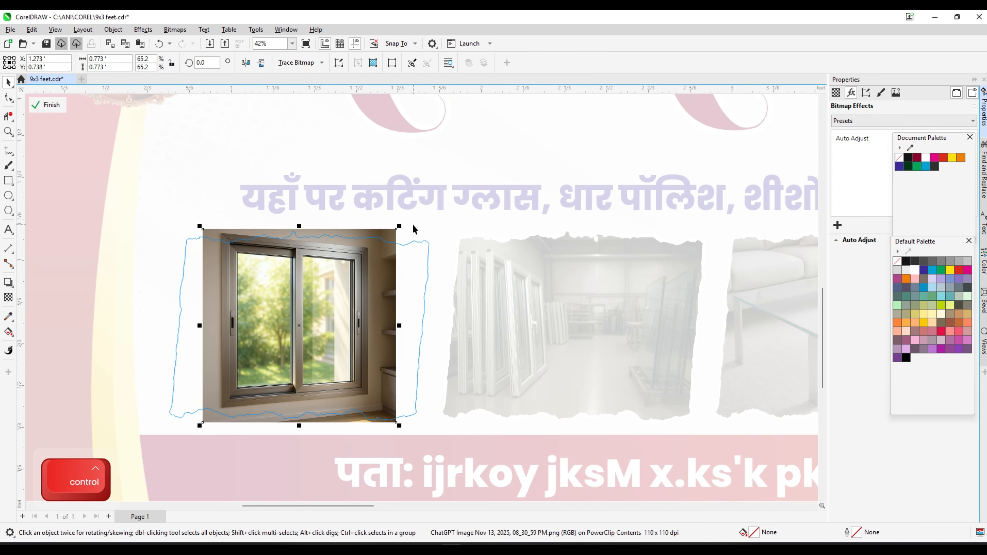
left_click_drag(403, 224, 381, 245)
scroll(386, 322, "up", 1)
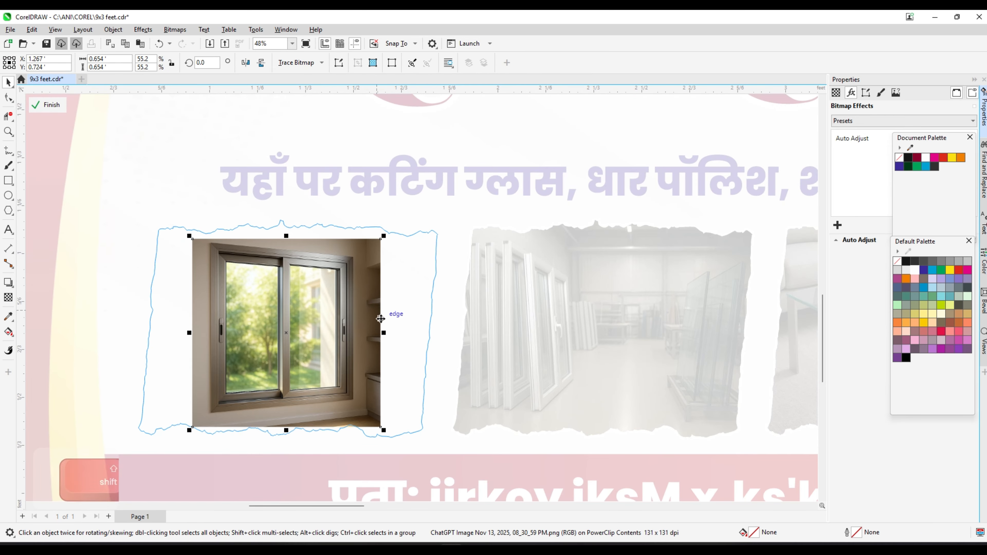
Step: Stretch the window photo to about 1.07 x 0.76 ft, adjust its position over the first frame, and finish editing
left_click_drag(400, 331, 445, 314)
left_click(291, 239)
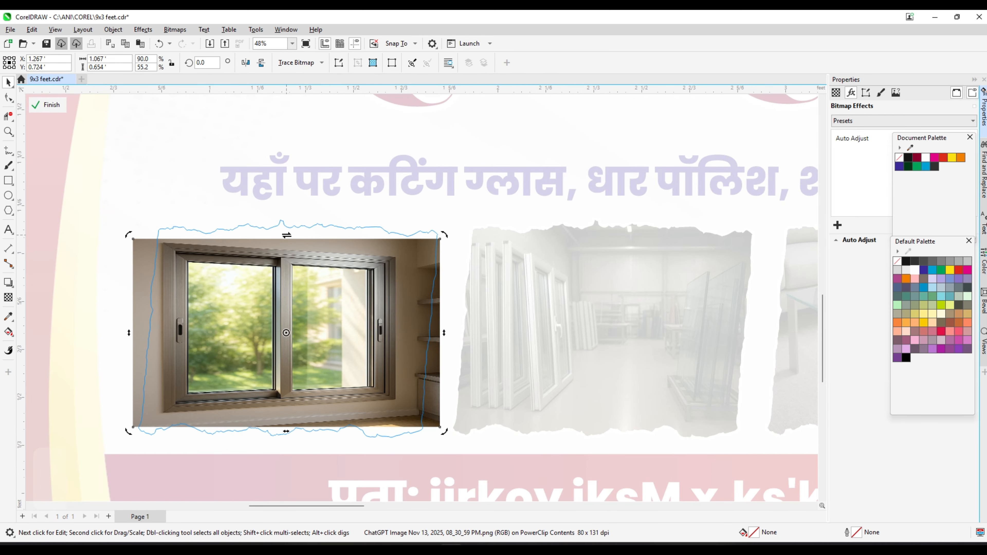
left_click_drag(288, 238, 298, 220)
left_click_drag(286, 435, 286, 445)
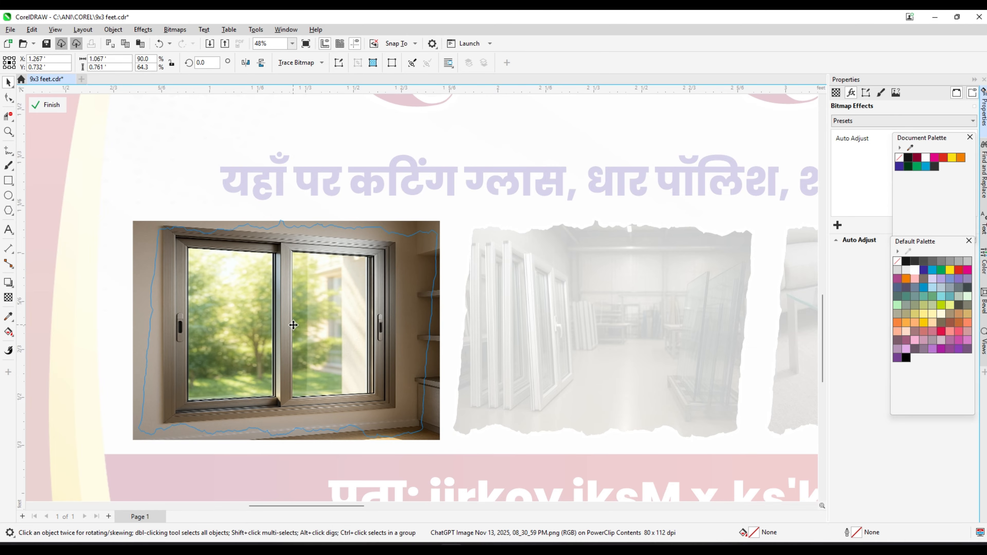
left_click_drag(292, 326, 297, 326)
scroll(373, 310, "down", 4)
left_click(342, 474, "ctrl")
left_click(342, 471)
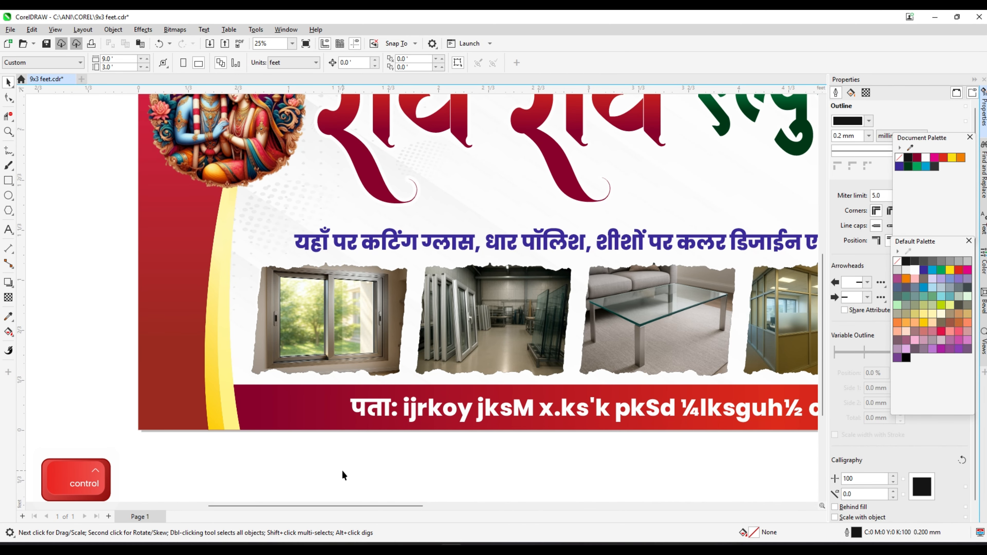
Step: Move the flower garland border slightly to the right above the banner and crop off its right-hand pillar
key("F4")
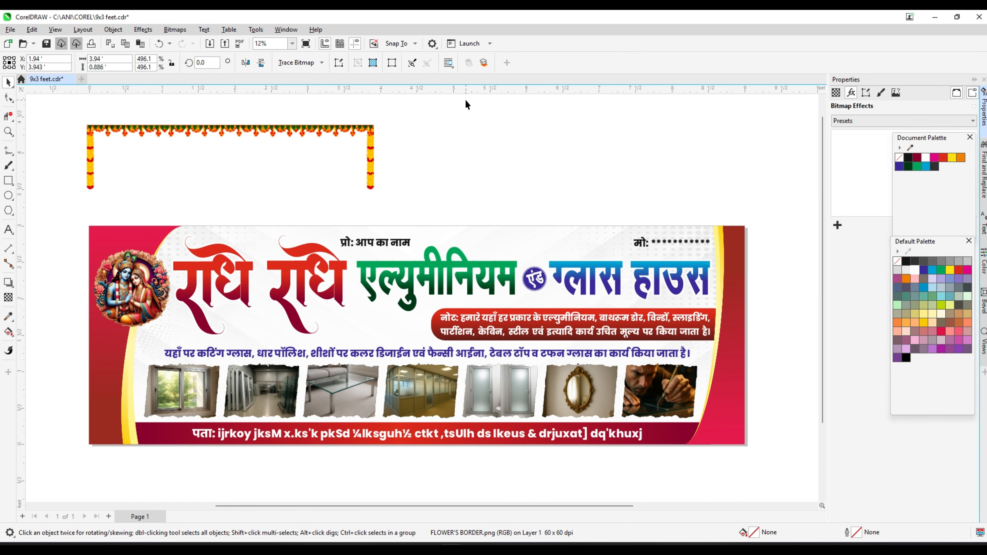
left_click(466, 99)
left_click_drag(362, 138, 387, 138)
left_click(8, 98)
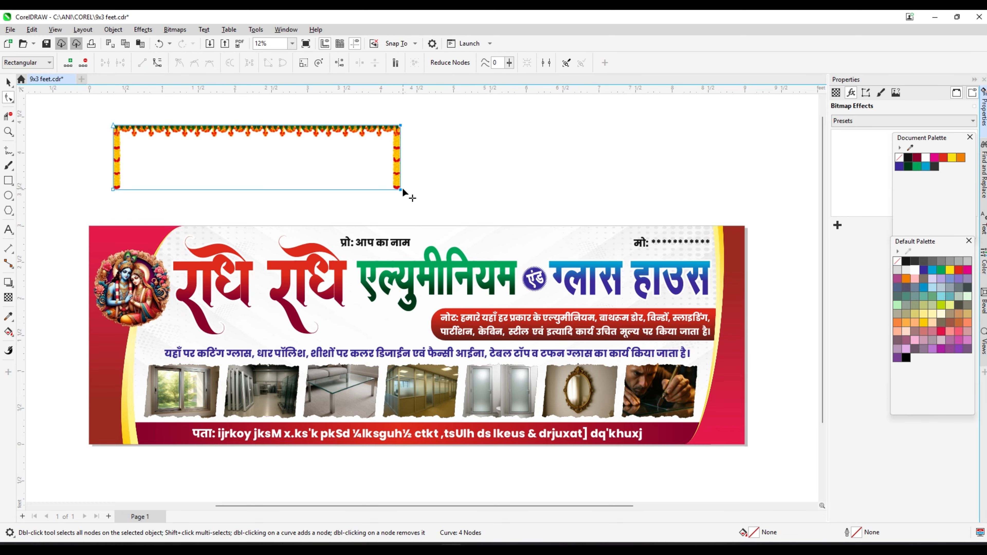
left_click_drag(401, 189, 388, 190)
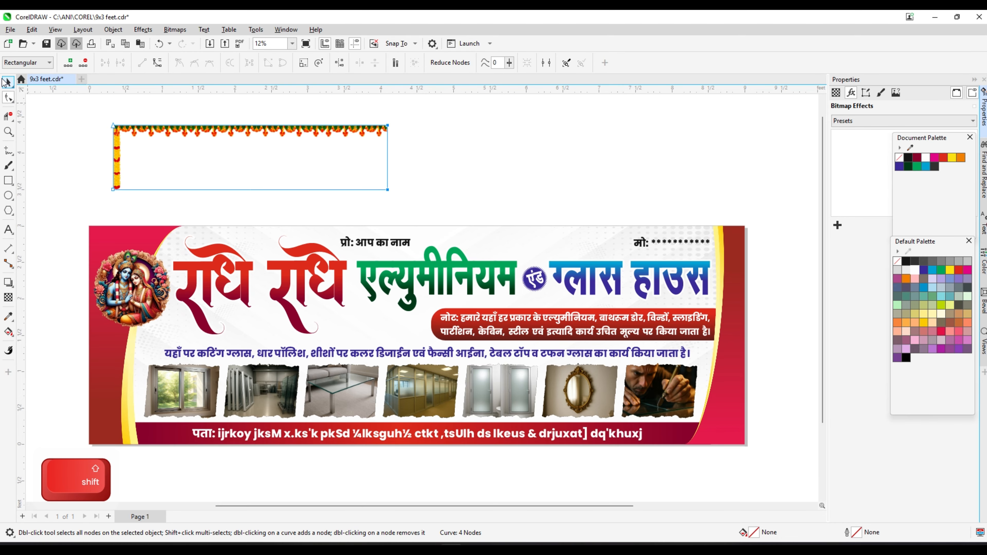
Step: Mirror a copy of the cropped garland to its right and group the two halves
left_click(6, 82)
left_click_drag(109, 157, 448, 159)
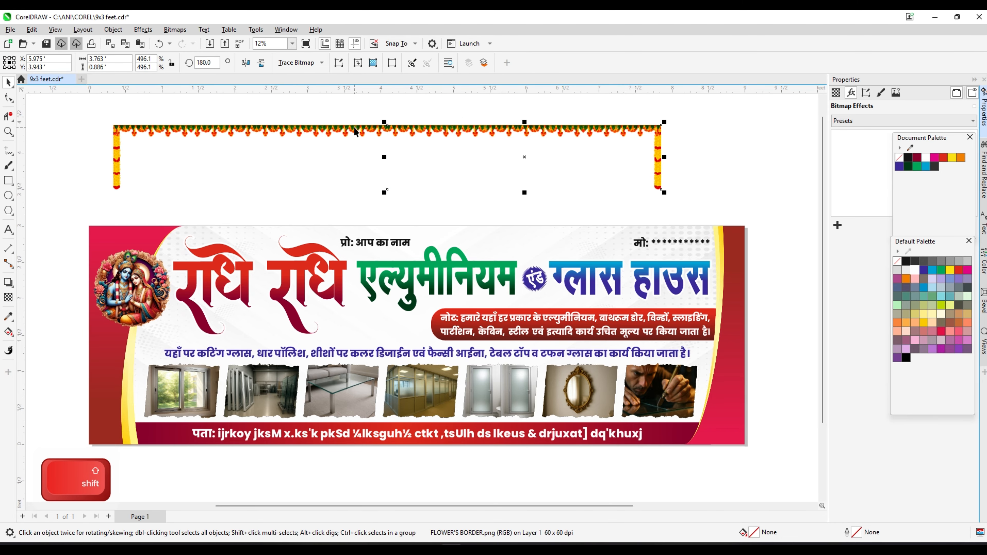
key("ctrl+g")
Step: Move the grouped garland onto the banner and align it with the background's top and left edges
left_click_drag(349, 133, 349, 233)
scroll(119, 234, "up", 1)
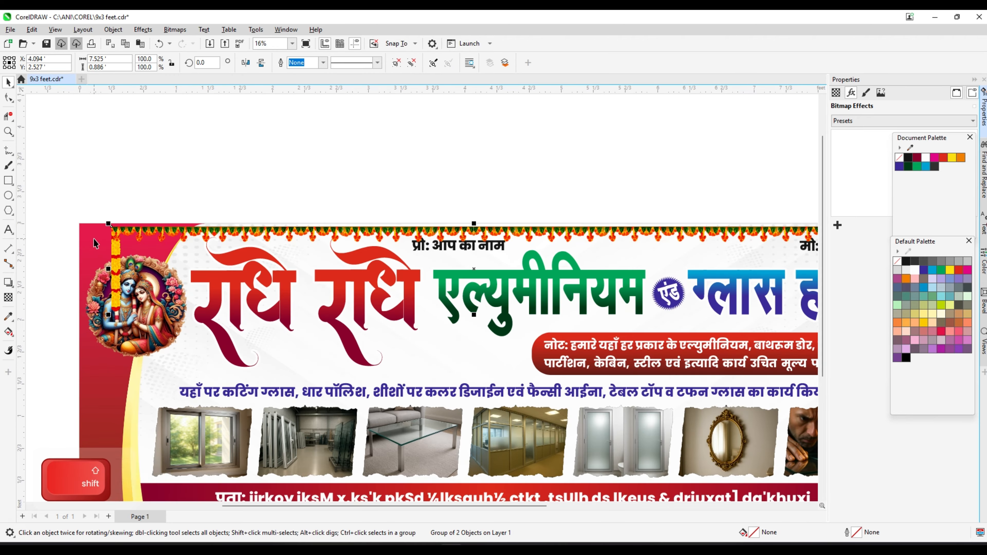
left_click(128, 247, "shift")
key("t")
key("l")
left_click(133, 206)
Step: Stretch the garland group horizontally to the banner's full 9 ft width
scroll(307, 194, "down", 2)
scroll(556, 211, "up", 1)
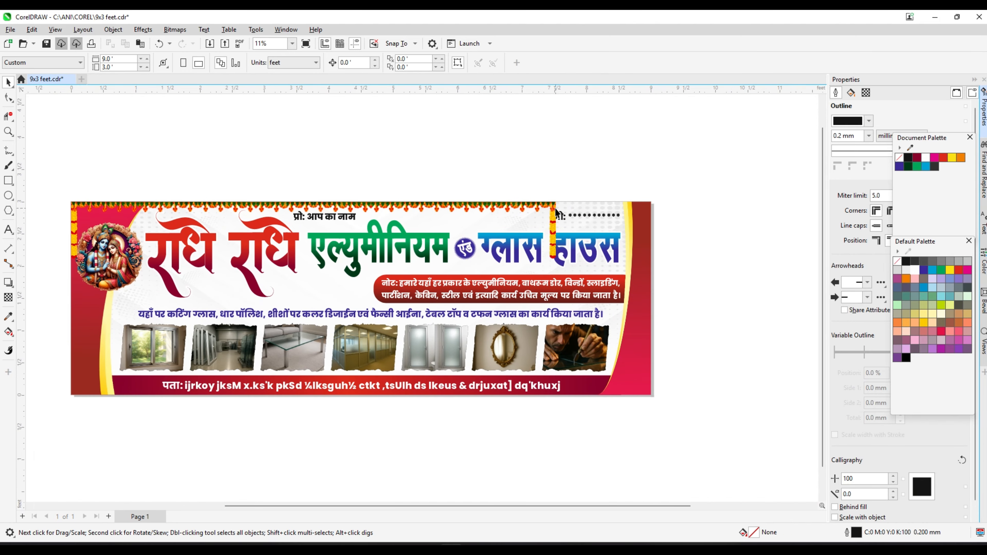
left_click(554, 210)
scroll(560, 225, "up", 2)
left_click_drag(549, 241, 714, 247)
scroll(447, 264, "down", 3)
scroll(432, 268, "up", 2)
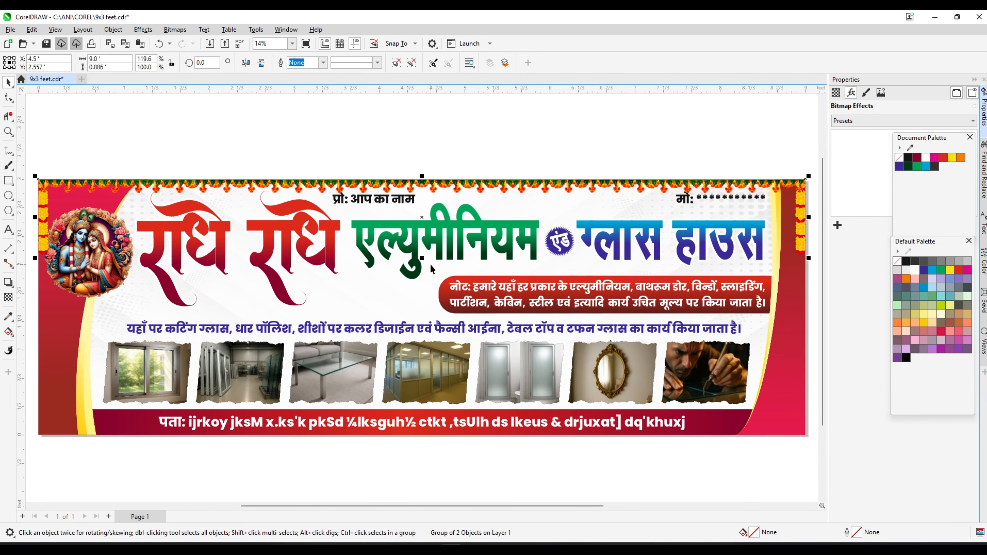
Step: Try stretching the garland group downward to a height of about 1.26 ft and undo the change
left_click_drag(421, 258, 420, 291)
scroll(504, 205, "down", 1)
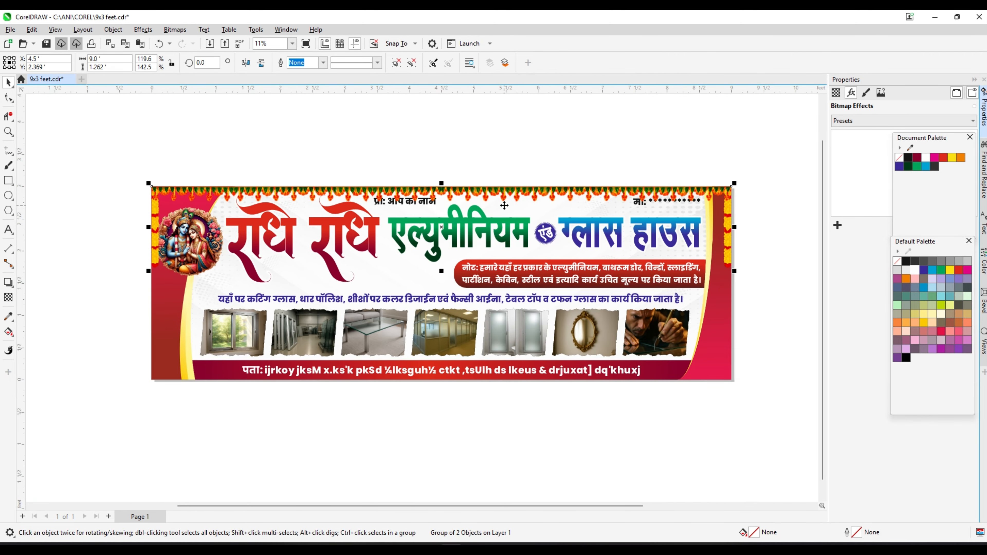
scroll(508, 203, "down", 2)
key("ctrl+z")
scroll(488, 260, "up", 2)
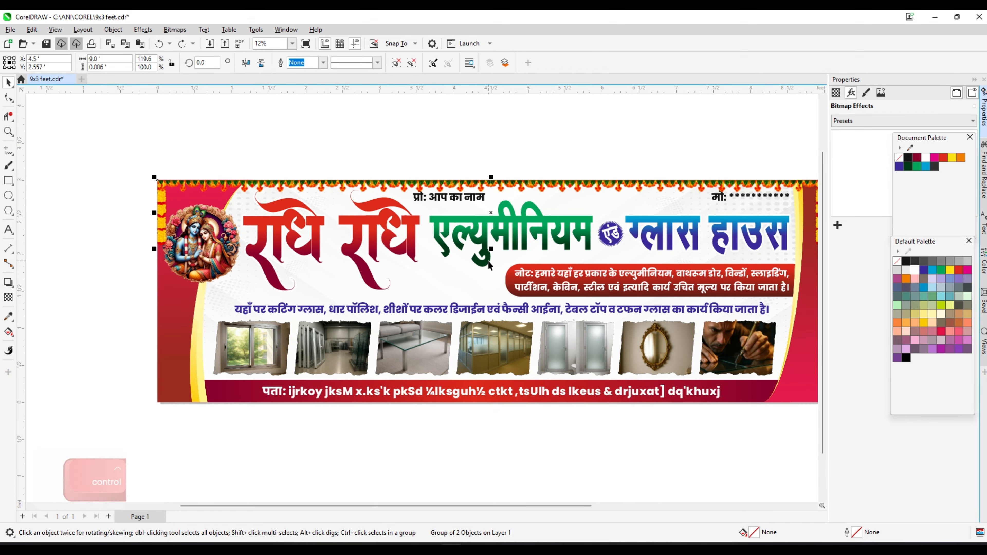
Step: Stretch the garland group downward to a height of about 1.005 ft and save the file
left_click_drag(489, 252, 489, 261)
scroll(485, 244, "down", 1)
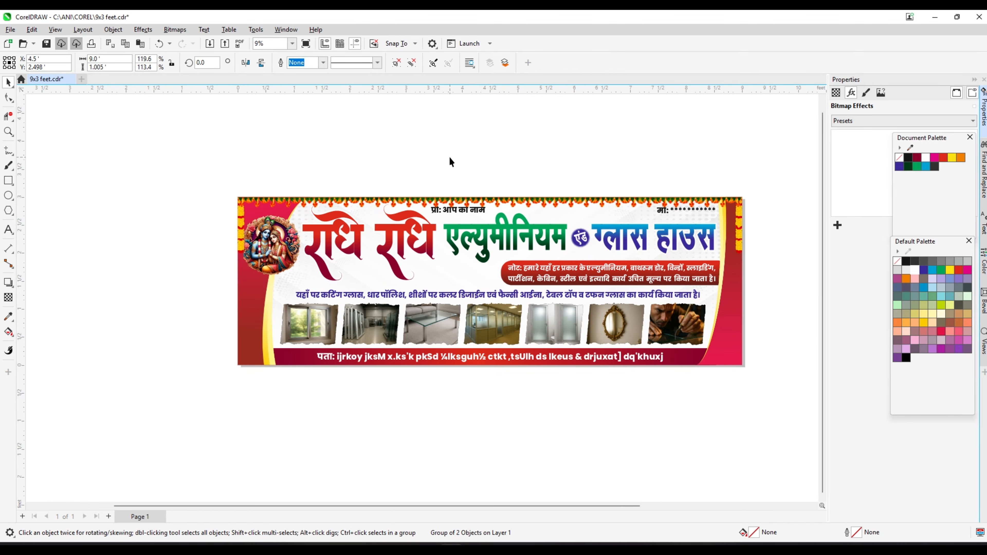
key("ctrl+s")
scroll(337, 188, "up", 1)
scroll(232, 179, "down", 2)
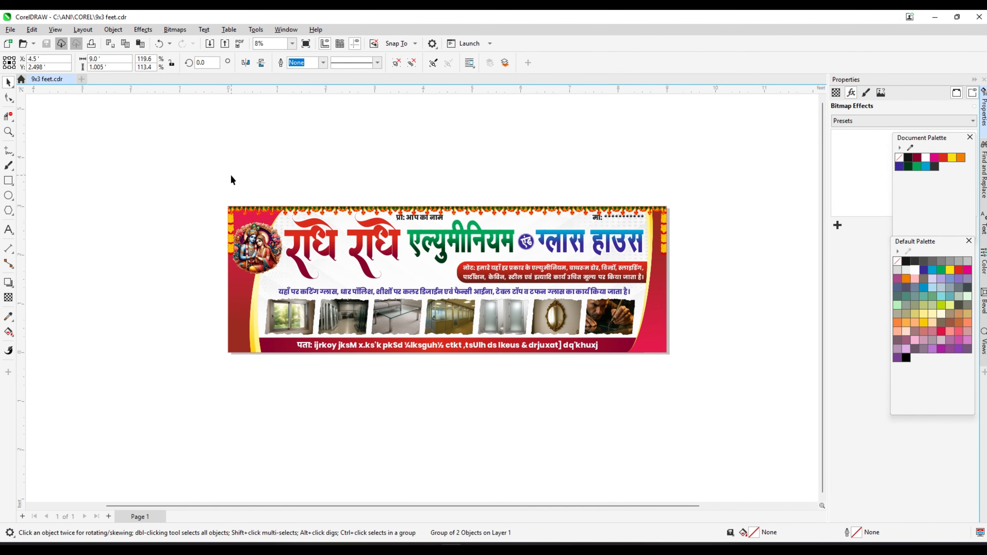
Step: Bring the deity picture, the headline words with the एंड badge, and the प्रो and मो lines in front of the garland
left_click_drag(170, 169, 497, 296)
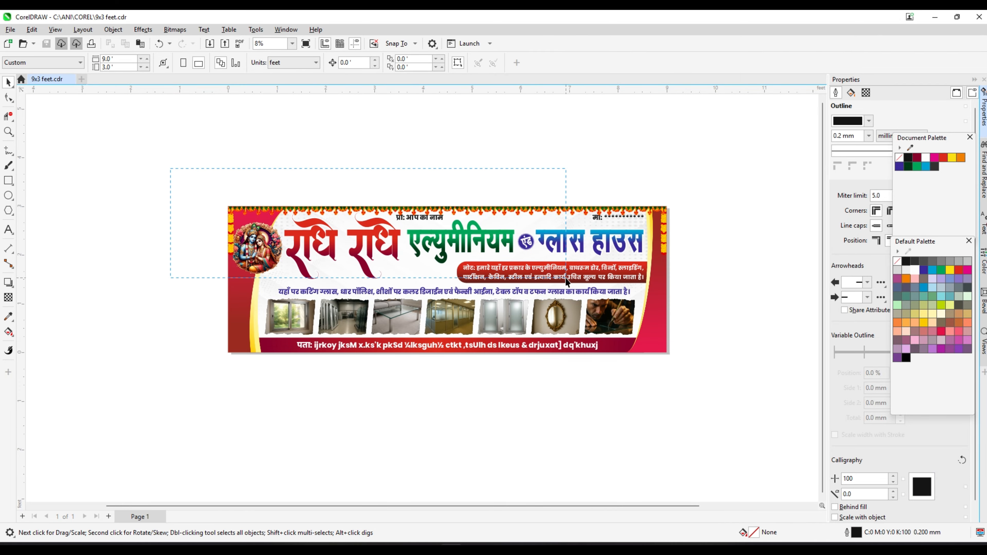
key("shift+Page_Up")
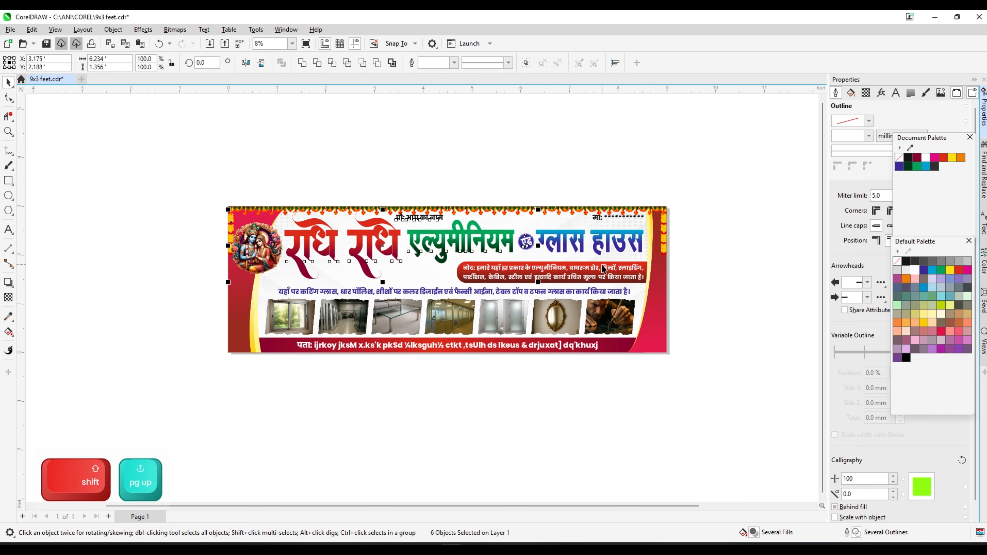
scroll(519, 176, "up", 1)
left_click_drag(422, 161, 653, 276)
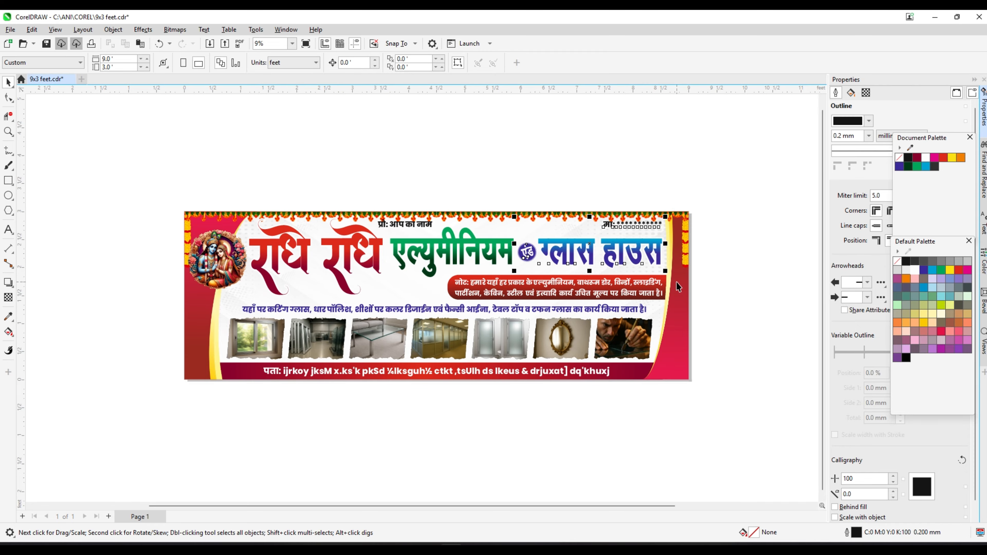
key("shift+Page_Up")
left_click(570, 197)
scroll(550, 188, "down", 1)
scroll(404, 238, "up", 4)
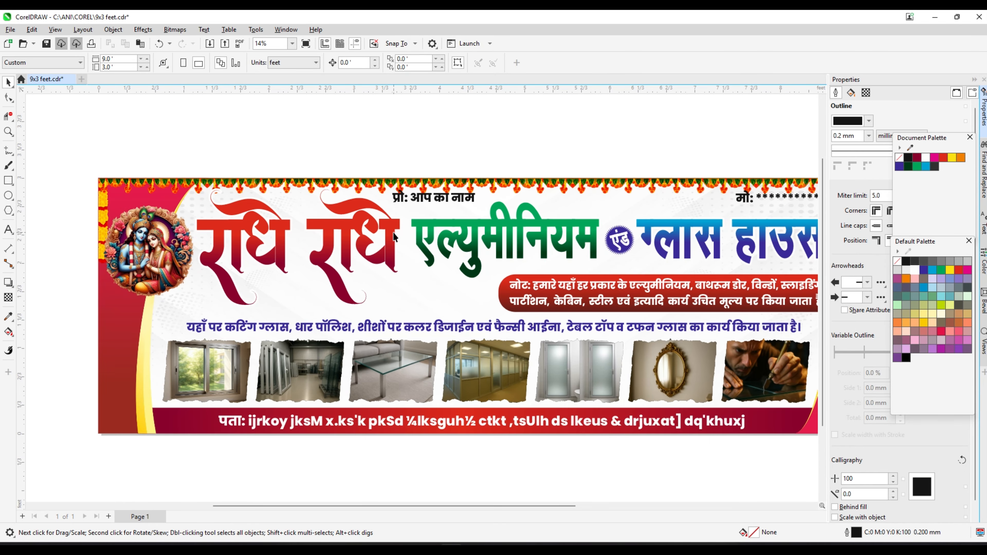
Step: Move the three headline words together with the एंड text slightly down, away from the garland
left_click(394, 237)
scroll(460, 240, "down", 2)
left_click(461, 240, "shift")
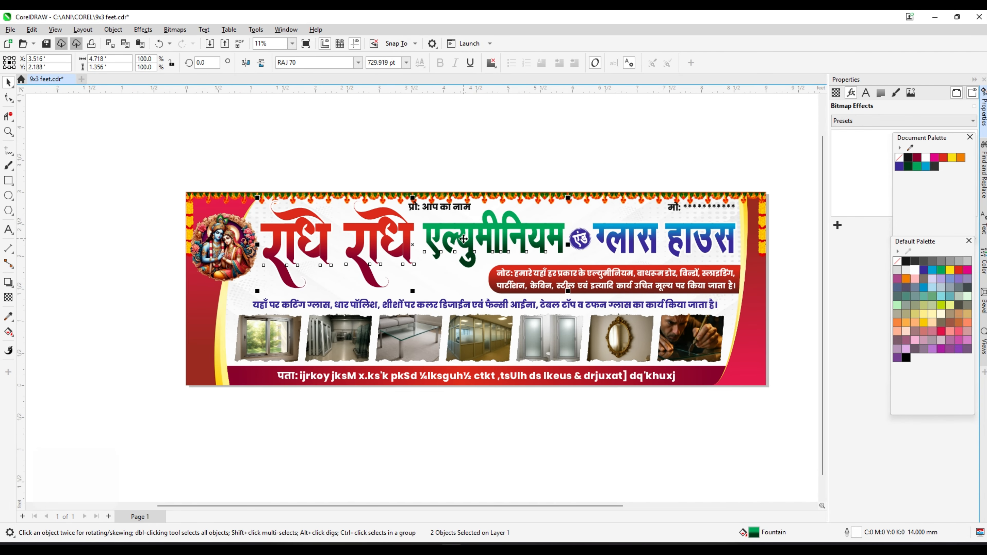
scroll(579, 241, "up", 3)
left_click(574, 241, "shift")
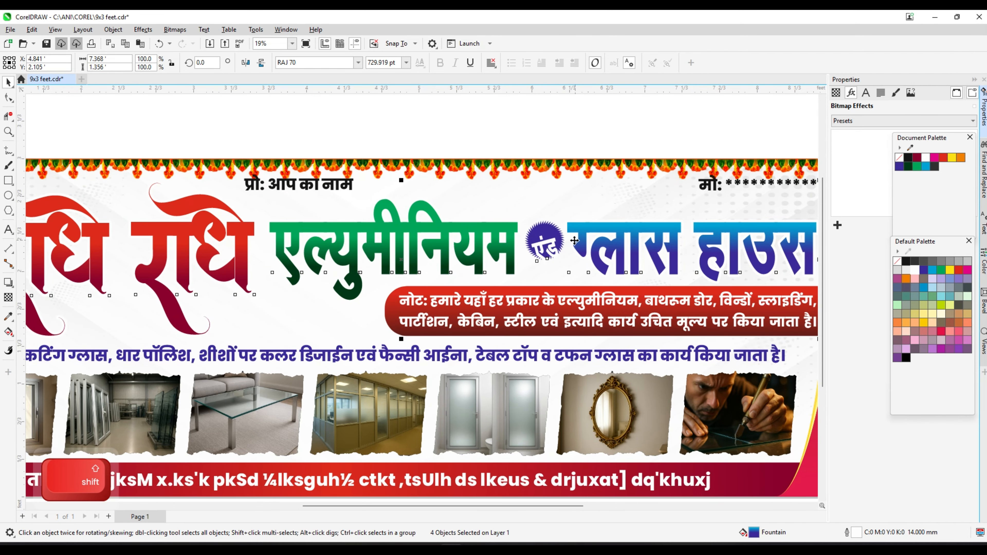
Step: Move the 50-sided badge shape down so that it is centred behind the एंड text
scroll(575, 240, "down", 2)
scroll(549, 233, "up", 5)
left_click_drag(546, 228, 552, 233)
scroll(553, 241, "up", 2)
scroll(552, 232, "down", 4)
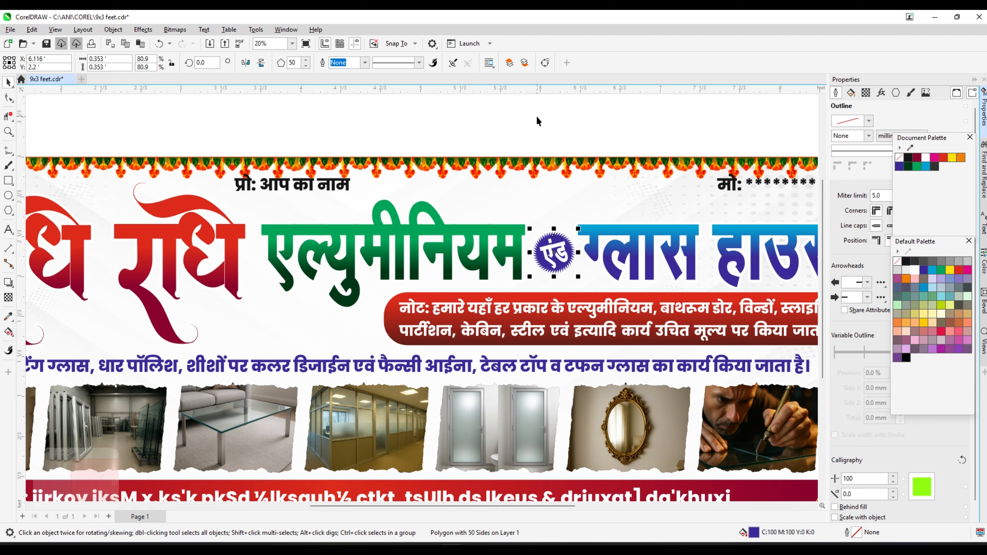
Step: Move the प्रो and मो lines slightly down, clear of the garland, and save the file
scroll(533, 124, "down", 3)
scroll(391, 168, "up", 3)
left_click(390, 168)
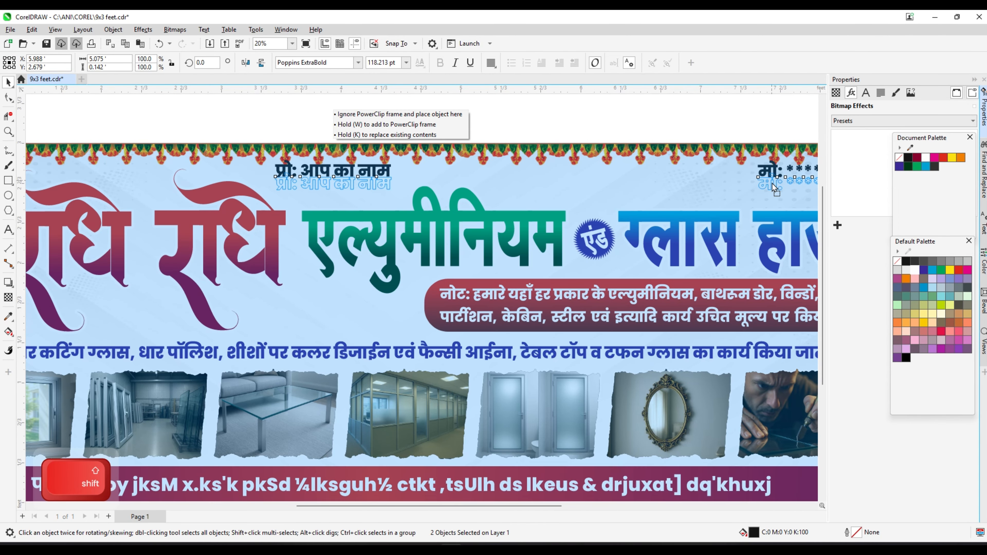
scroll(559, 134, "down", 2)
left_click(558, 134)
key("ctrl+s")
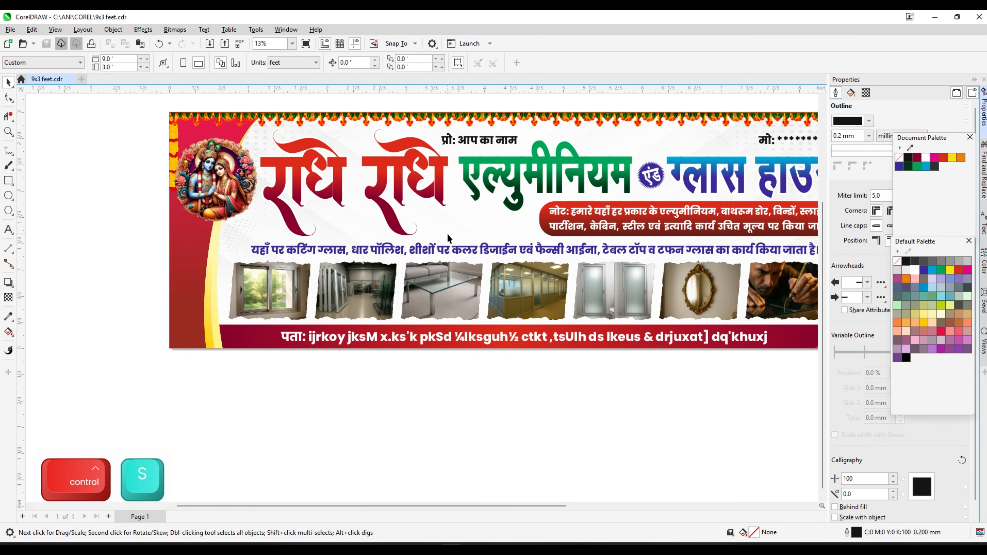
Step: Group the seven torn-edge photo frames and shift the group slightly down towards the address strip
scroll(423, 263, "down", 1)
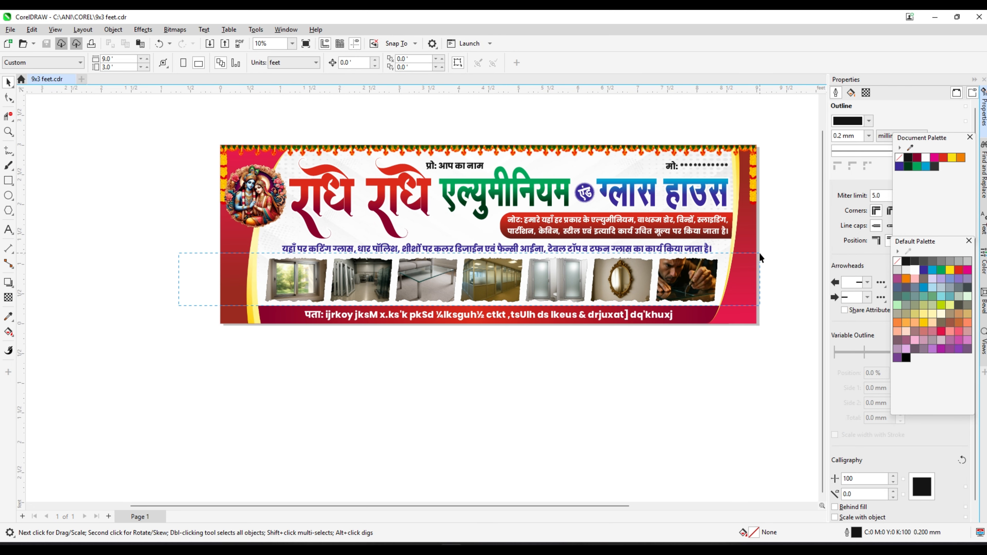
left_click_drag(760, 253, 760, 253)
key("ctrl+g")
scroll(484, 283, "up", 5)
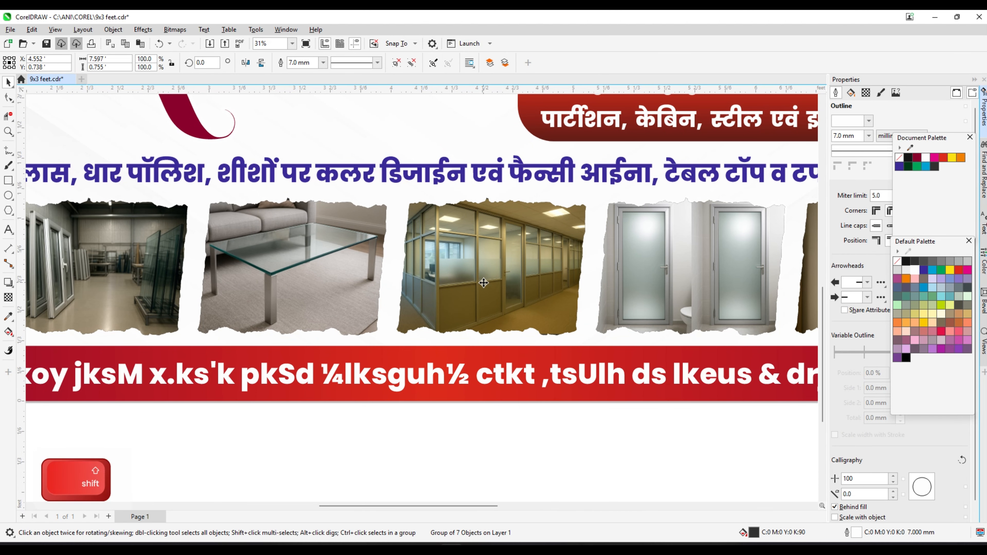
left_click_drag(484, 283, 484, 286)
Step: Add a drop shadow to the photo frame group using the Flat Bottom Right preset
scroll(483, 286, "down", 3)
left_click(8, 283)
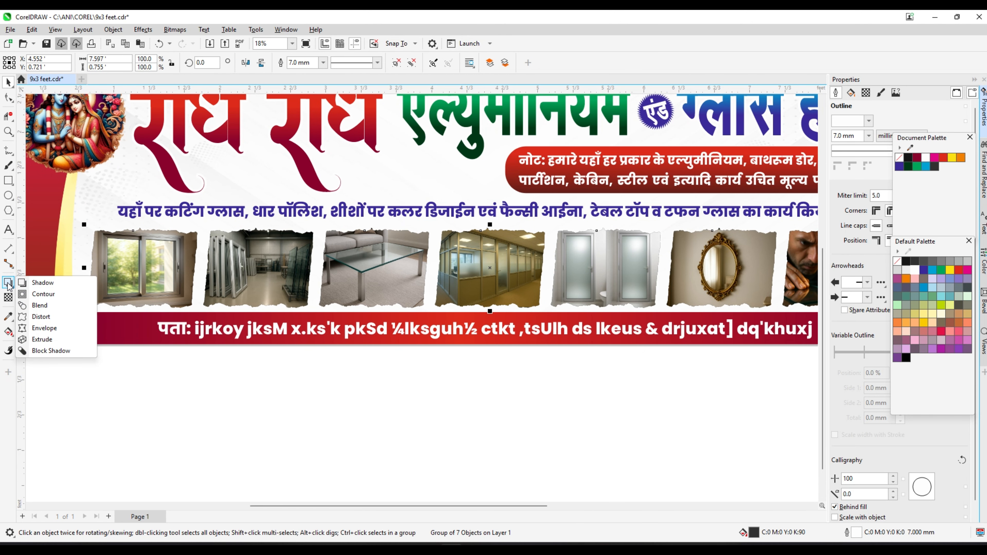
left_click(35, 284)
left_click(23, 64)
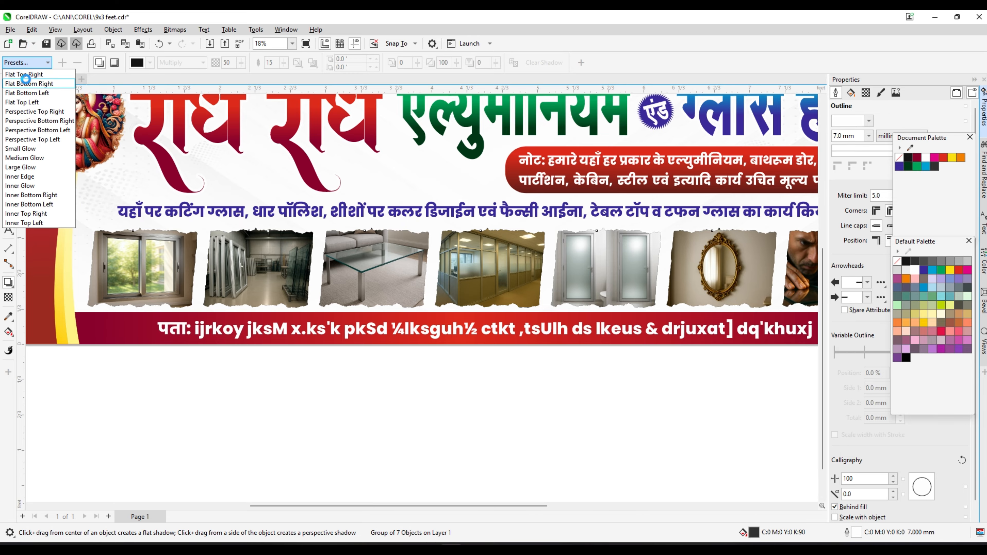
left_click(26, 81)
scroll(408, 237, "down", 3)
scroll(465, 254, "up", 4)
scroll(464, 298, "up", 5)
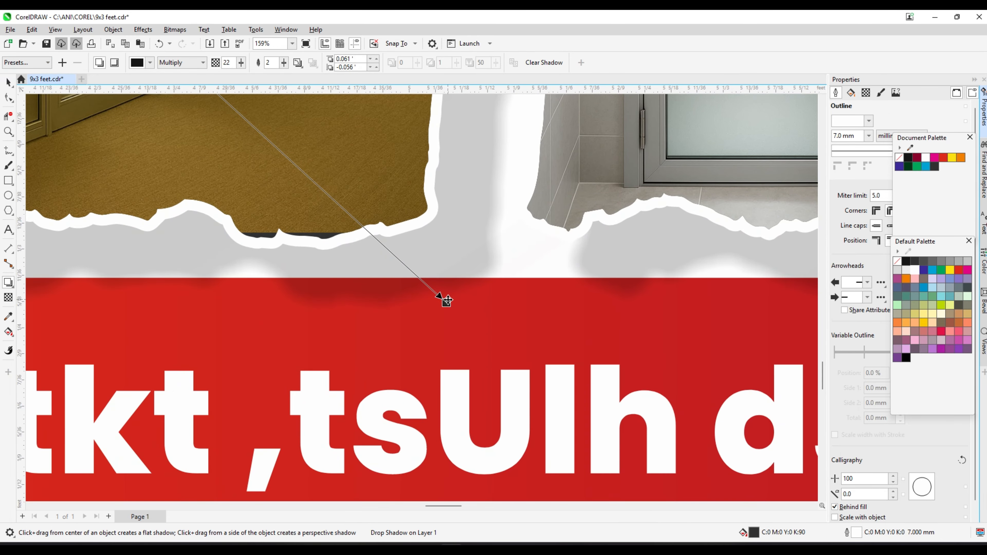
Step: Pull the photo group's shadow in to an offset of about 0.013 by -0.012 ft with opacity 21, and save the file
left_click_drag(427, 272, 408, 266)
scroll(426, 269, "down", 2)
scroll(428, 270, "up", 2)
scroll(513, 257, "down", 2)
scroll(459, 258, "up", 1)
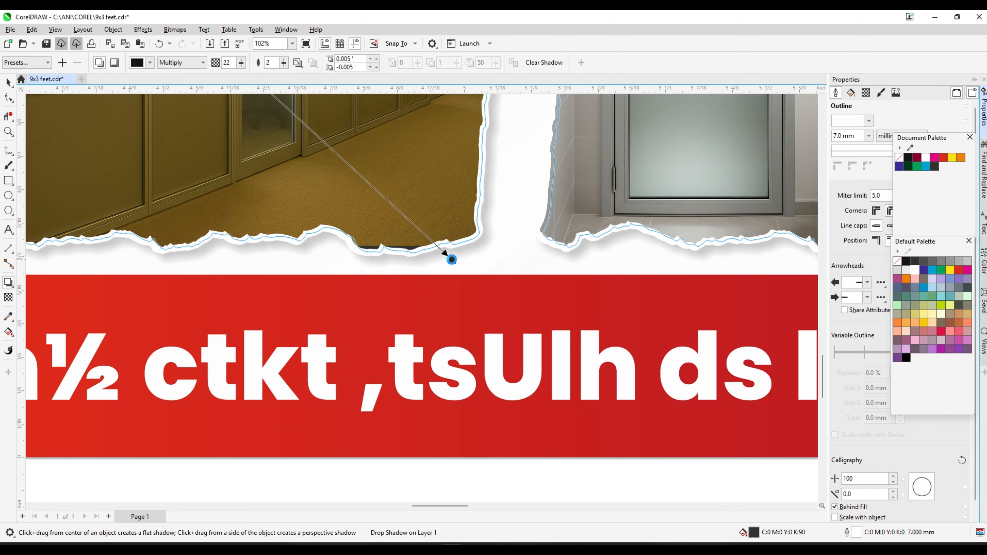
scroll(478, 260, "down", 2)
scroll(510, 262, "down", 1)
scroll(511, 266, "up", 5)
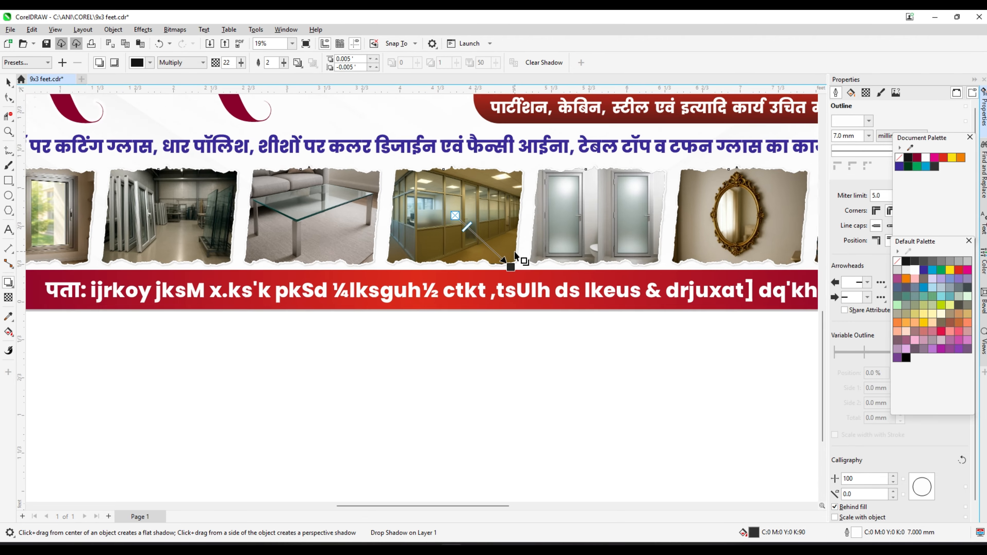
left_click_drag(503, 284, 508, 290)
scroll(515, 280, "down", 5)
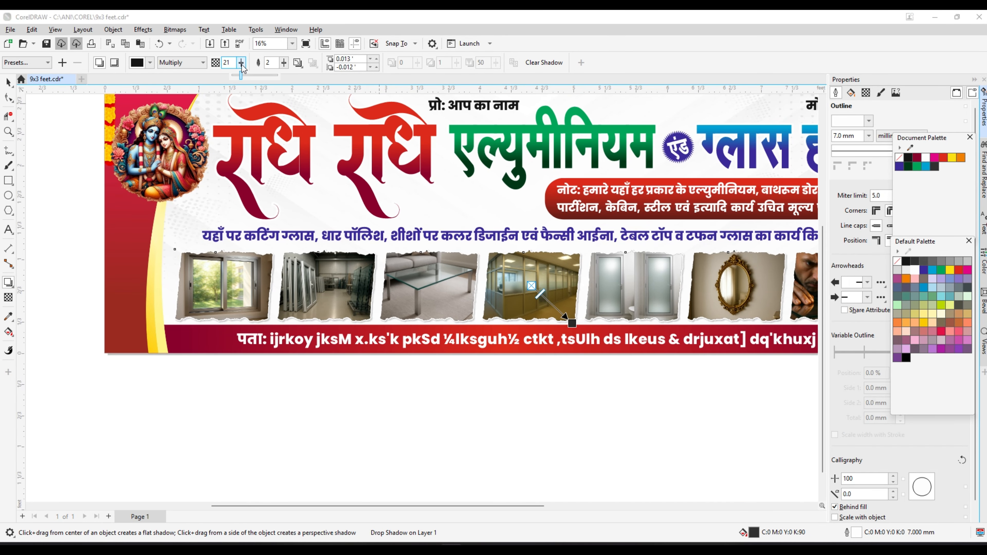
left_click(240, 386)
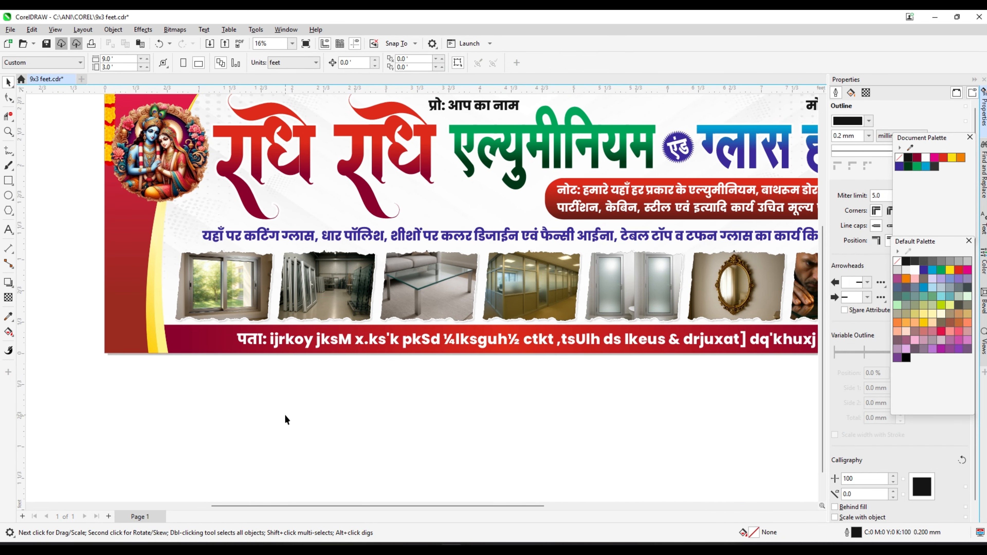
key("F4")
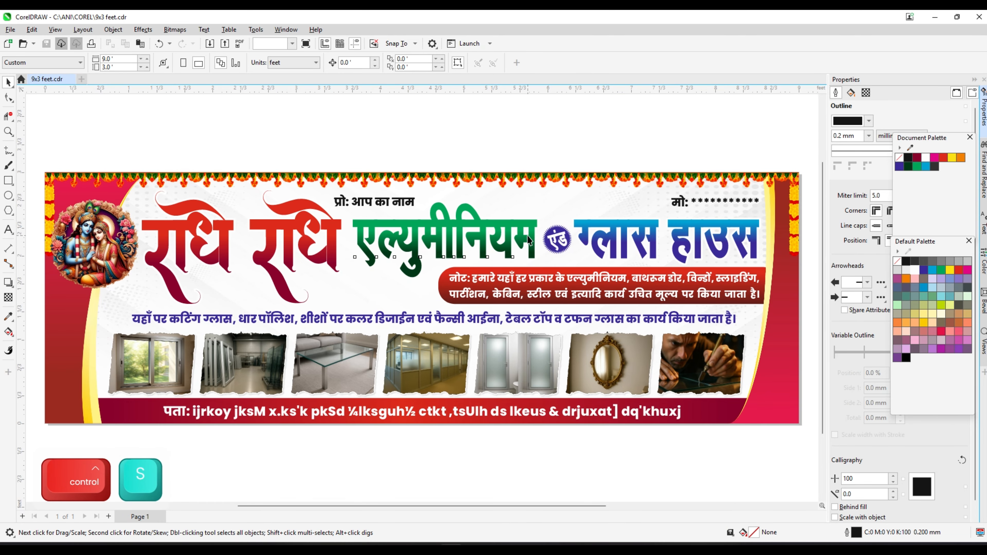
Step: Reduce the height of the words एल्युमीनियम and ग्लास हाउस together to about 0.863 ft
left_click(527, 235)
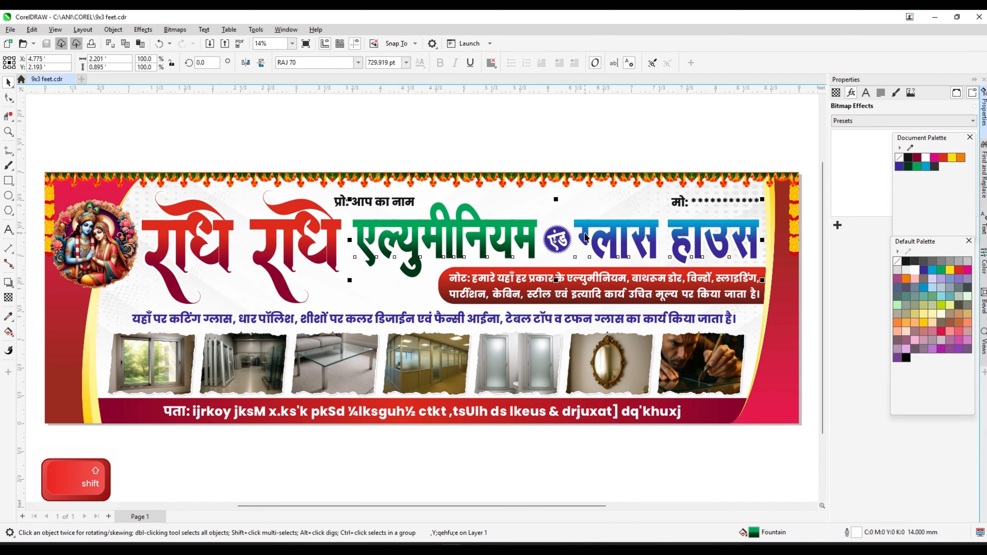
left_click(585, 237, "shift")
scroll(585, 238, "up", 3)
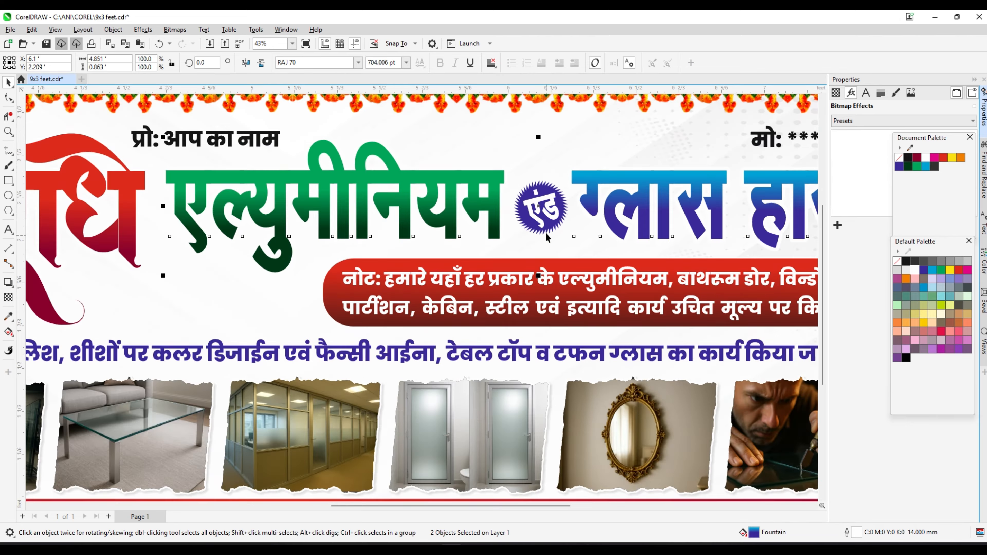
Step: Scale the एंड text and its badge down together to about 0.325 ft and save the file
scroll(547, 237, "down", 3)
left_click(548, 213)
scroll(548, 212, "up", 5)
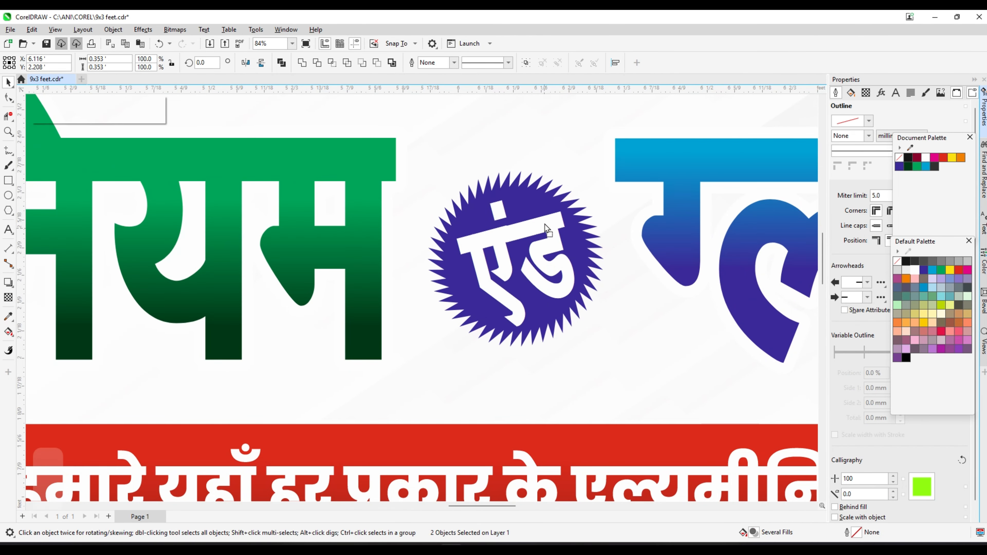
left_click(545, 226, "shift")
scroll(607, 161, "down", 5)
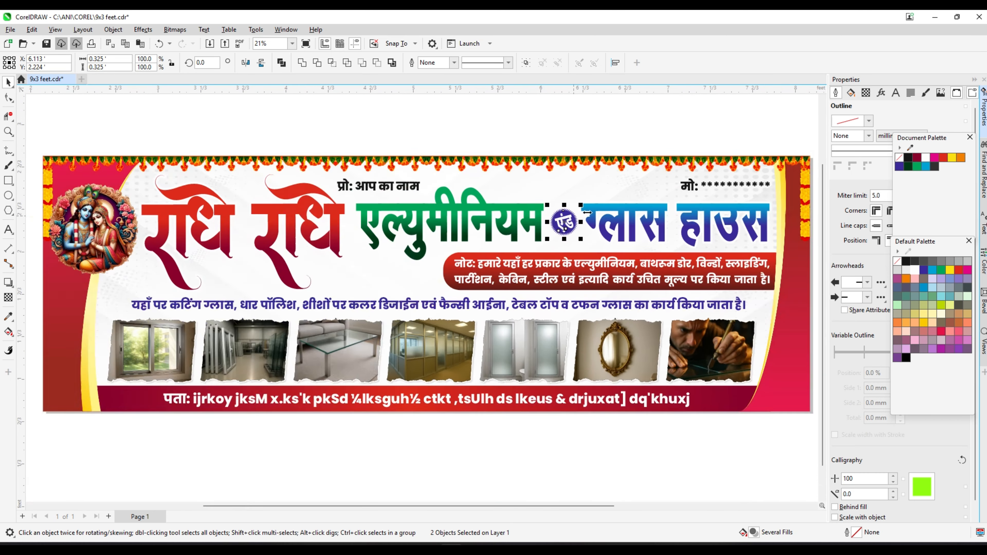
left_click(572, 125)
Step: Place a copy of the three headline words behind the originals, offset slightly down and right, with a 14 mm black outline
left_click(372, 216)
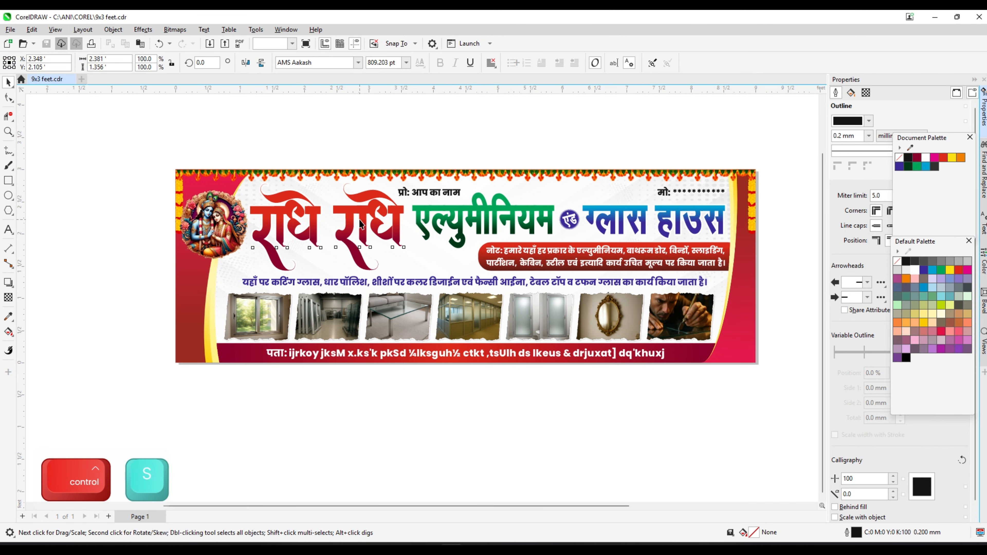
scroll(372, 217, "up", 2)
scroll(375, 215, "up", 2)
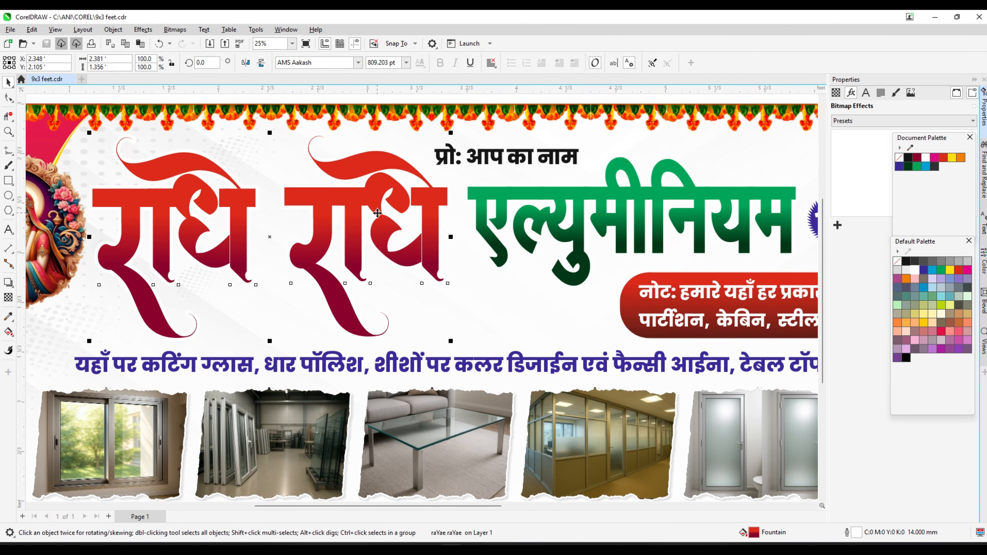
scroll(375, 215, "down", 2)
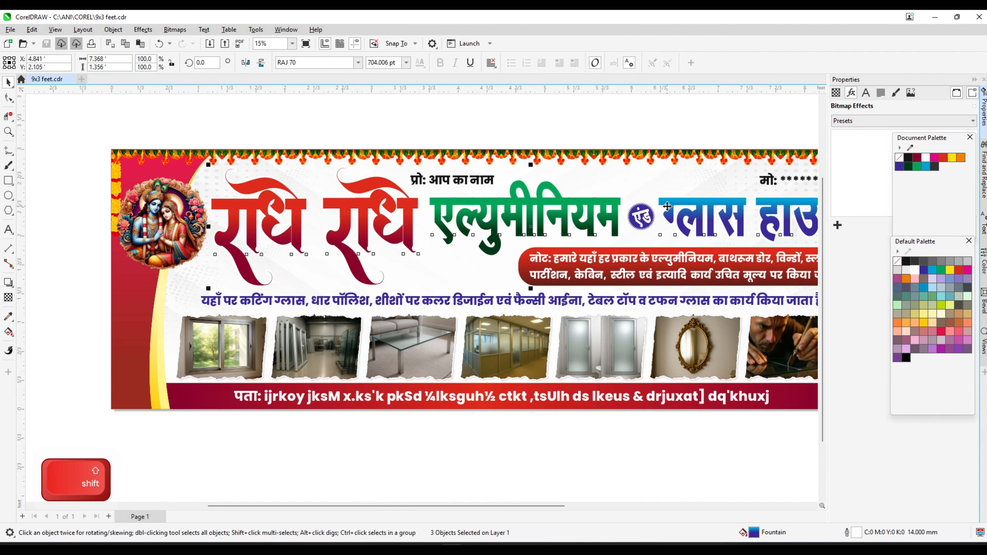
scroll(417, 241, "up", 3)
left_click_drag(388, 241, 403, 257)
scroll(403, 256, "down", 3)
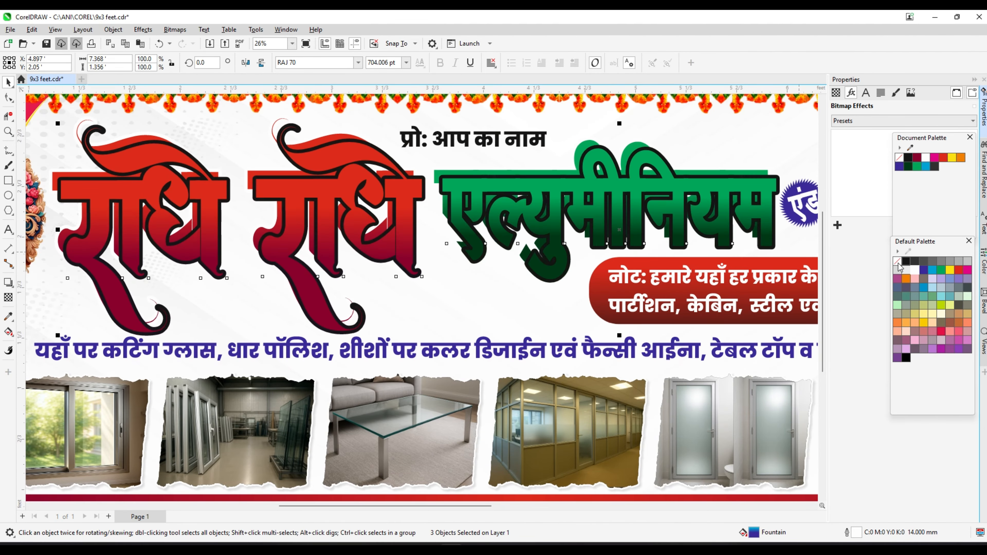
key("ctrl")
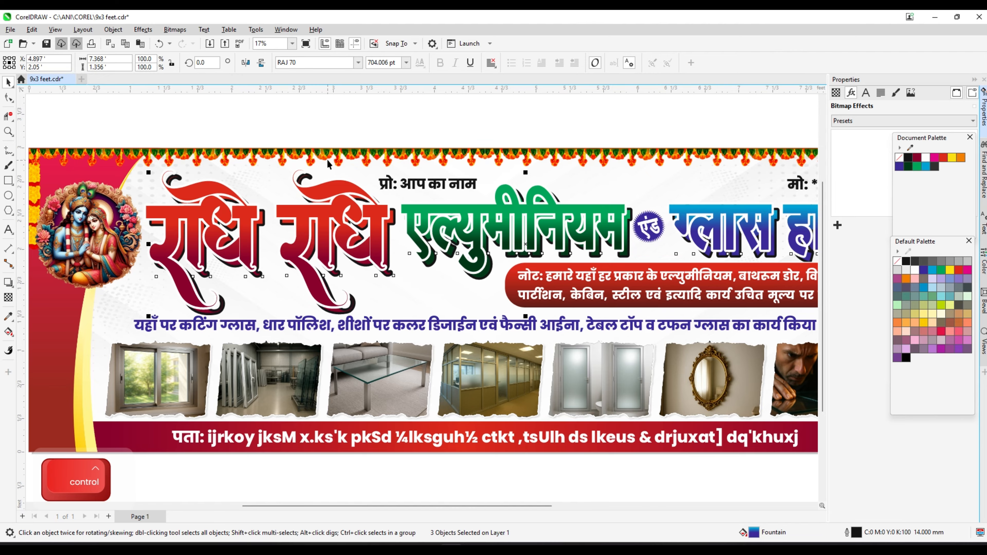
left_click(323, 135)
Step: Change the outline of the rear राधे राधे copy to cyan
scroll(221, 325, "up", 5)
left_click(228, 308)
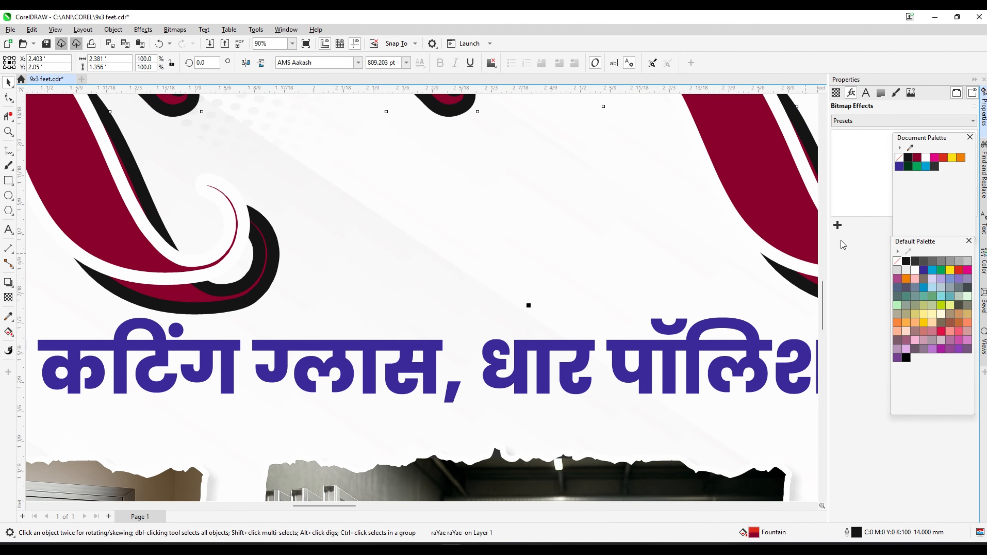
right_click(933, 271)
scroll(272, 272, "down", 4)
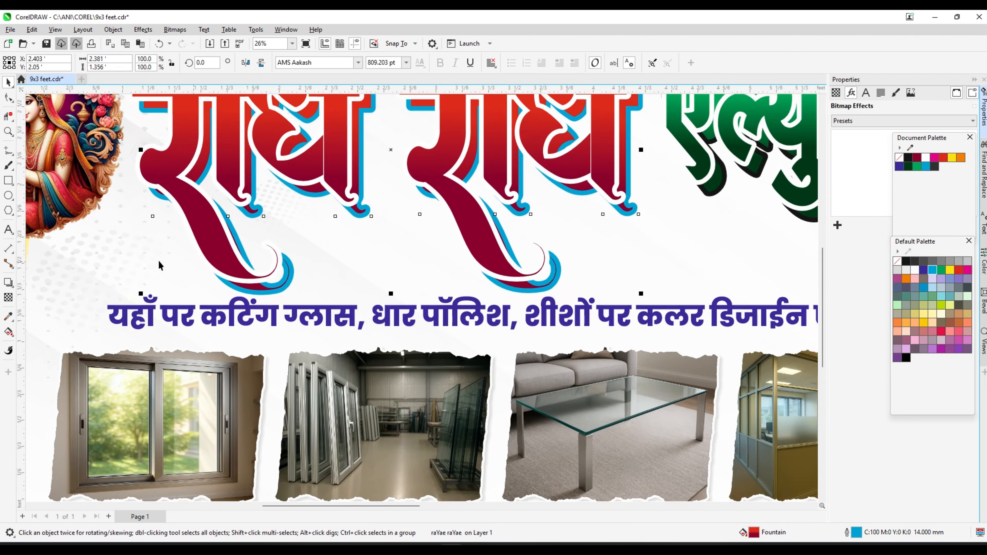
Step: Blend the front राधे राधे text with its cyan-outlined copy using 80 steps
scroll(160, 266, "up", 1)
left_click(12, 287)
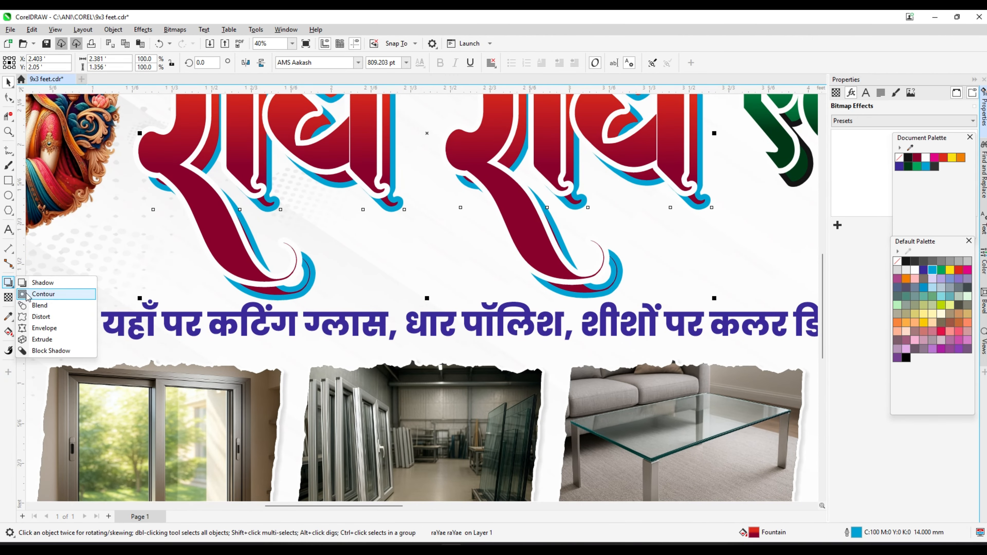
left_click(38, 305)
scroll(272, 287, "up", 3)
scroll(257, 273, "down", 6)
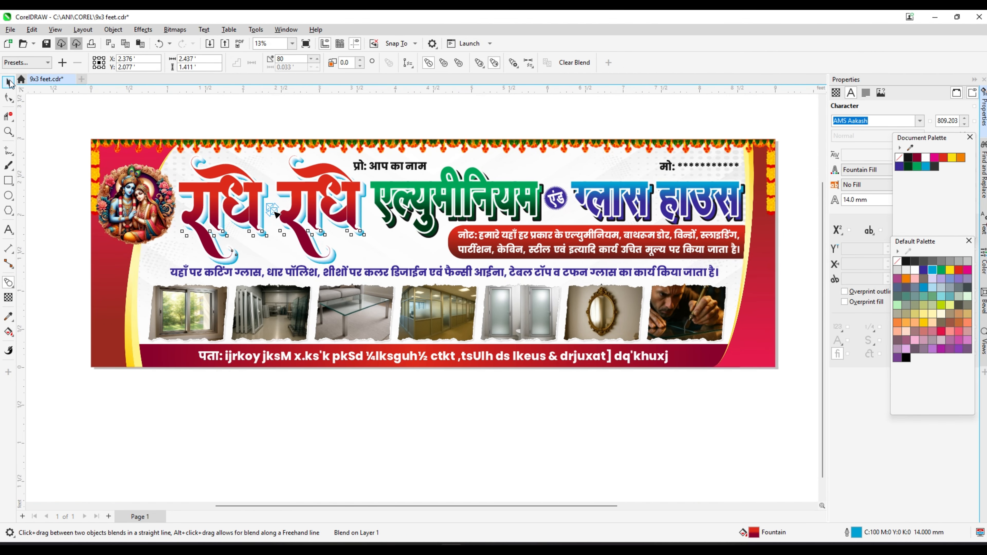
left_click(9, 81)
left_click(249, 116)
Step: Change the outline of the rear एल्युमीनियम copy to red and blend the front text with it using 80 steps
scroll(459, 233, "up", 3)
left_click(343, 255)
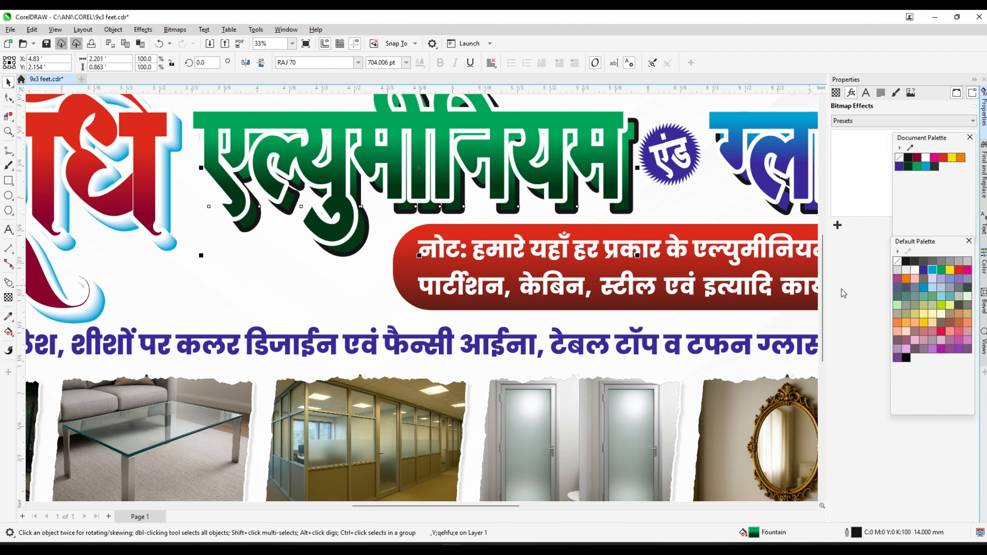
right_click(959, 269)
scroll(122, 245, "up", 2)
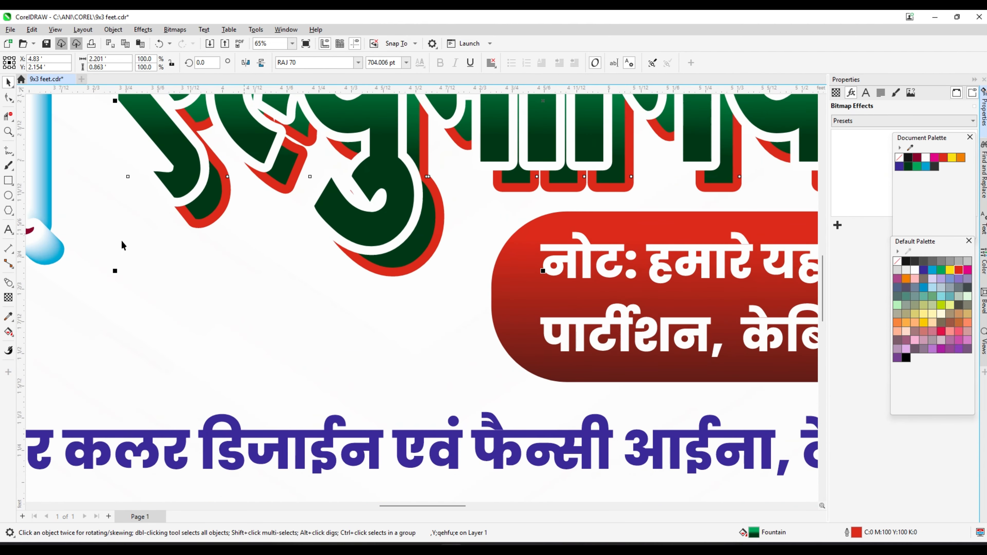
left_click(7, 286)
scroll(362, 262, "up", 1)
left_click_drag(392, 272, 392, 277)
scroll(264, 237, "down", 4)
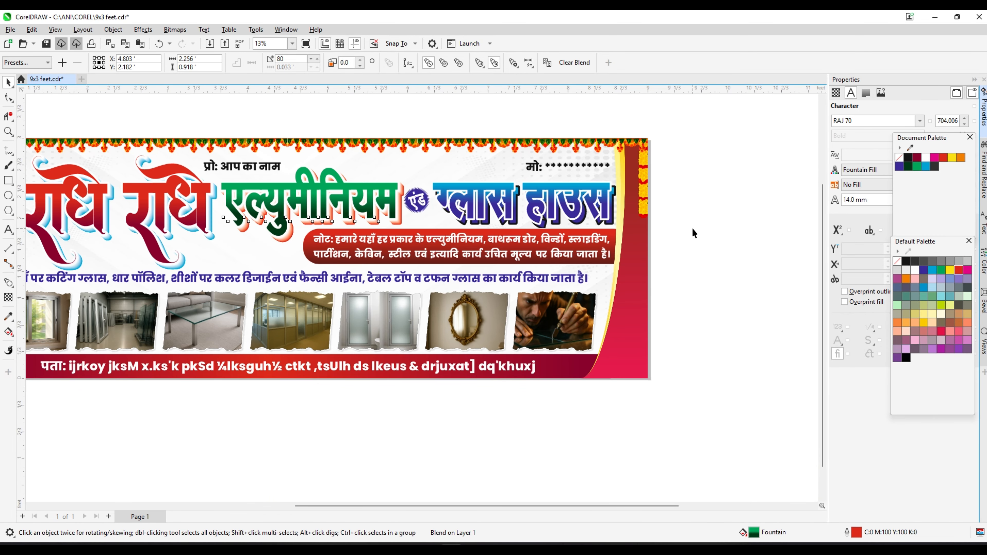
scroll(608, 220, "up", 4)
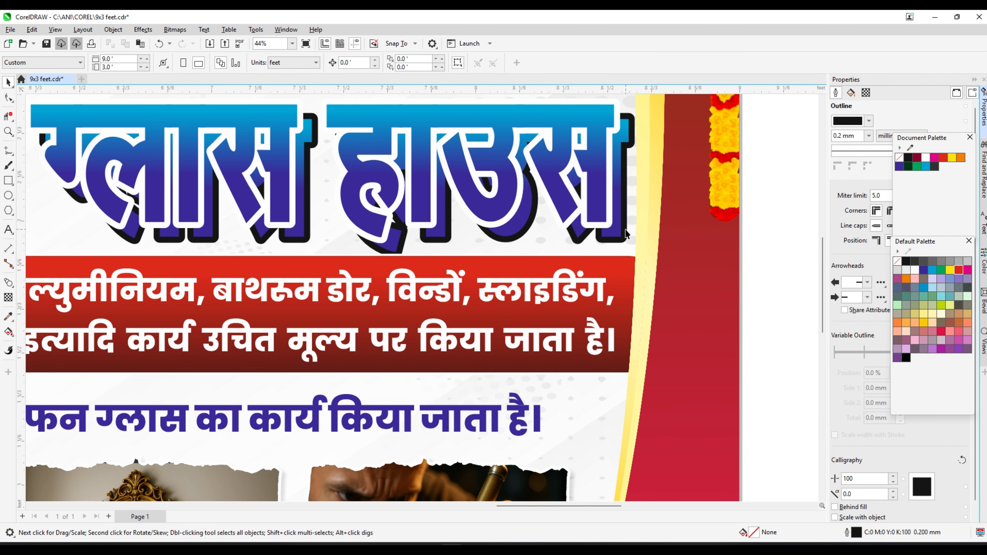
left_click(608, 220)
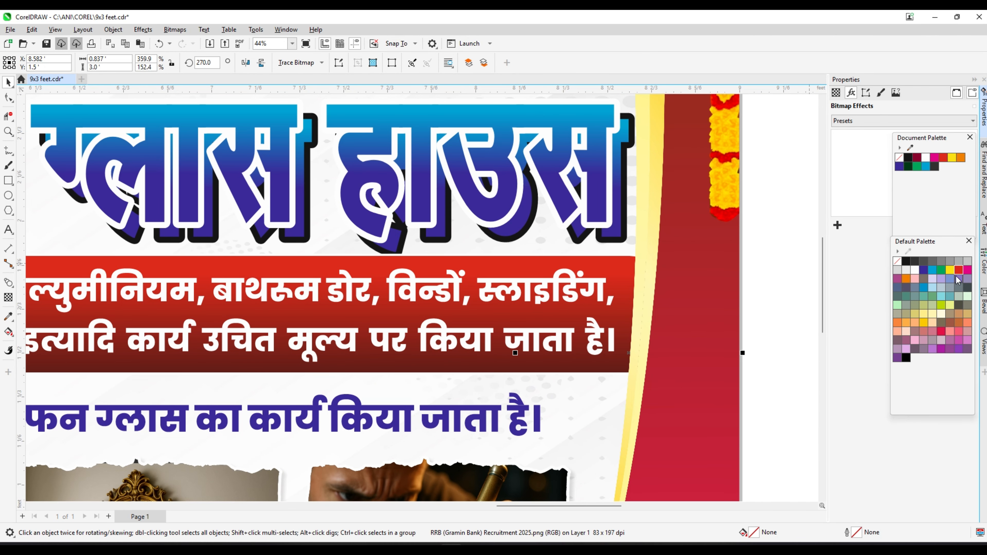
left_click(968, 271)
scroll(552, 249, "down", 4)
left_click(710, 239)
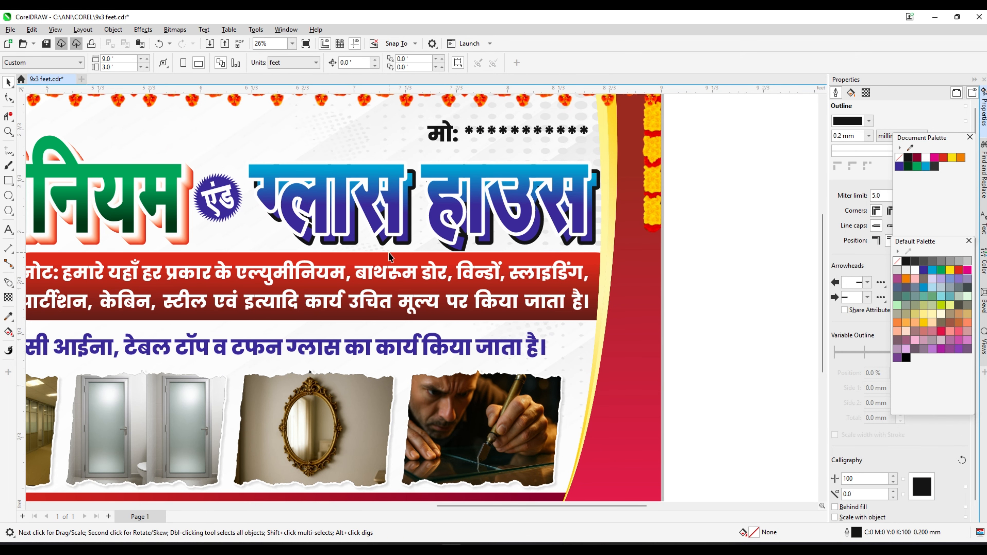
Step: Change the outline of the rear ग्लास हाउस copy to magenta and blend the front text with it using 80 steps
left_click(385, 250)
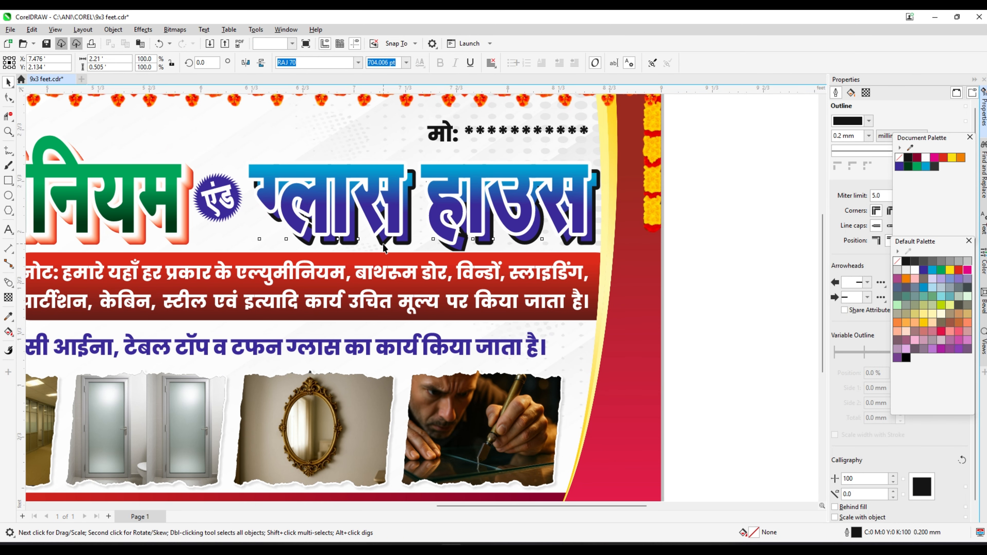
right_click(968, 272)
scroll(421, 252, "up", 3)
left_click(8, 282)
scroll(375, 223, "up", 3)
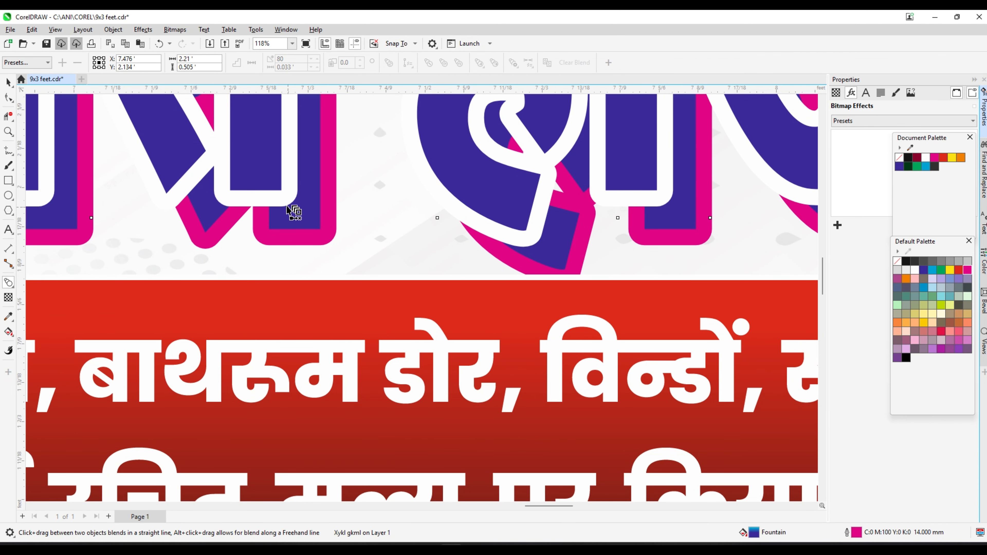
left_click_drag(298, 241, 337, 235)
scroll(337, 236, "down", 5)
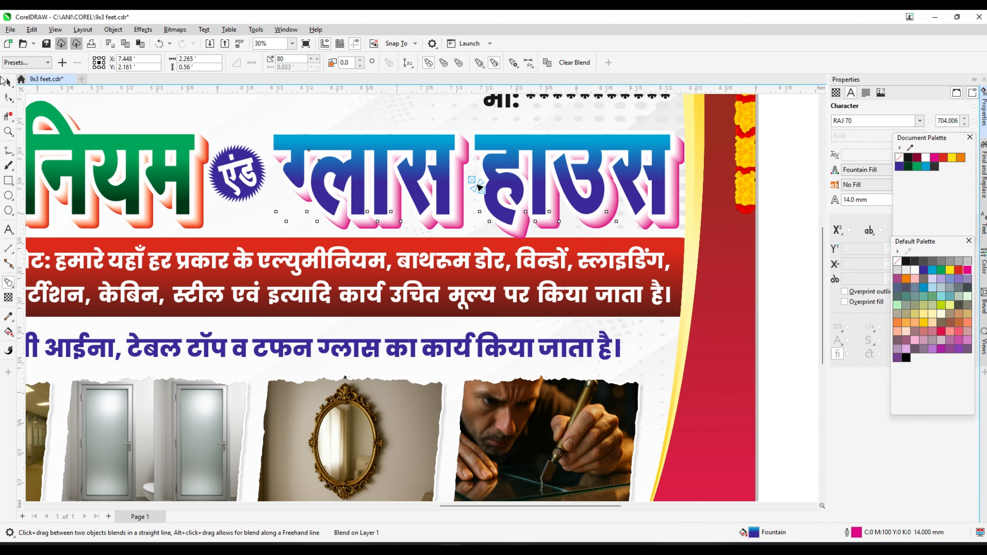
Step: Shift the एंड text and its badge together slightly so they sit midway between एल्युमीनियम and ग्लास
scroll(418, 245, "down", 3)
scroll(317, 149, "up", 1)
left_click_drag(341, 159, 421, 287)
scroll(403, 262, "up", 2)
scroll(375, 243, "down", 5)
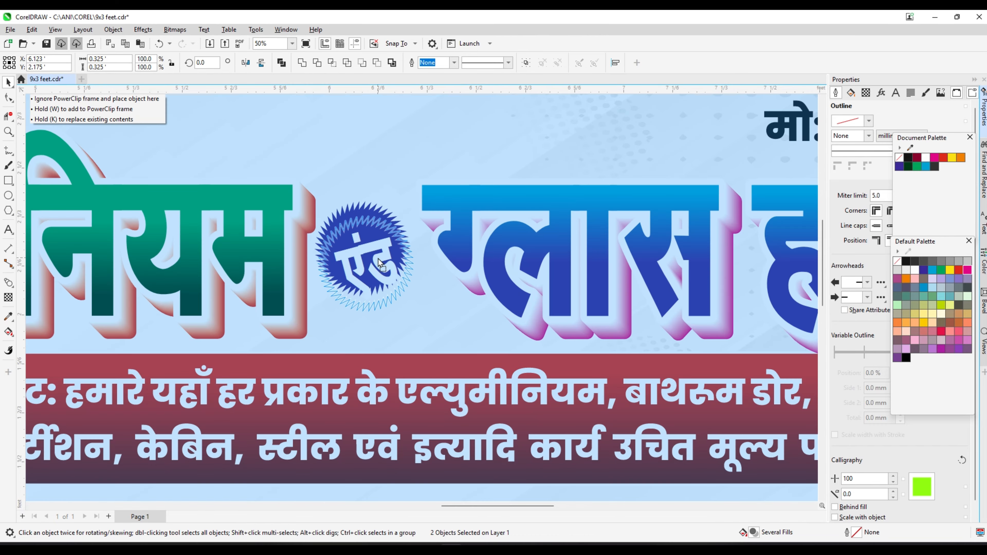
Step: Fill the 50-sided badge behind the एंड text with magenta
scroll(438, 254, "up", 6)
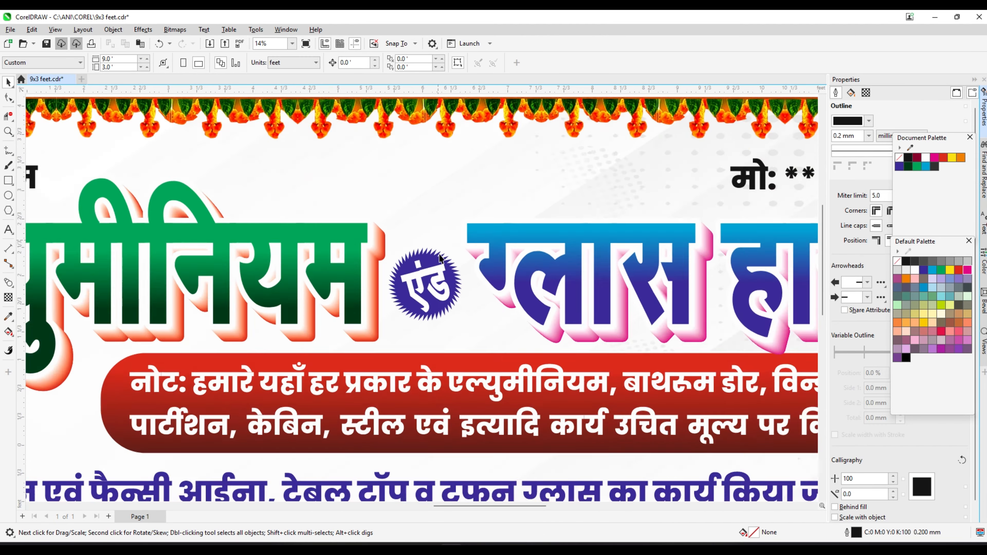
left_click(433, 260)
left_click(967, 270)
scroll(496, 256, "down", 5)
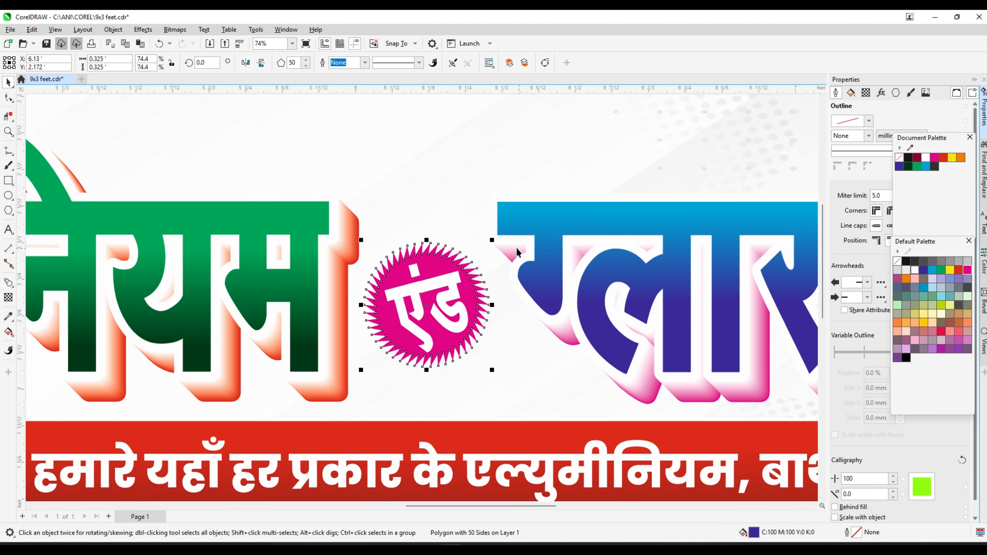
left_click(474, 129)
key("F4")
Step: Colour the proprietor line प्रो: आप का नाम dark blue and the mobile number line red
left_click(390, 202)
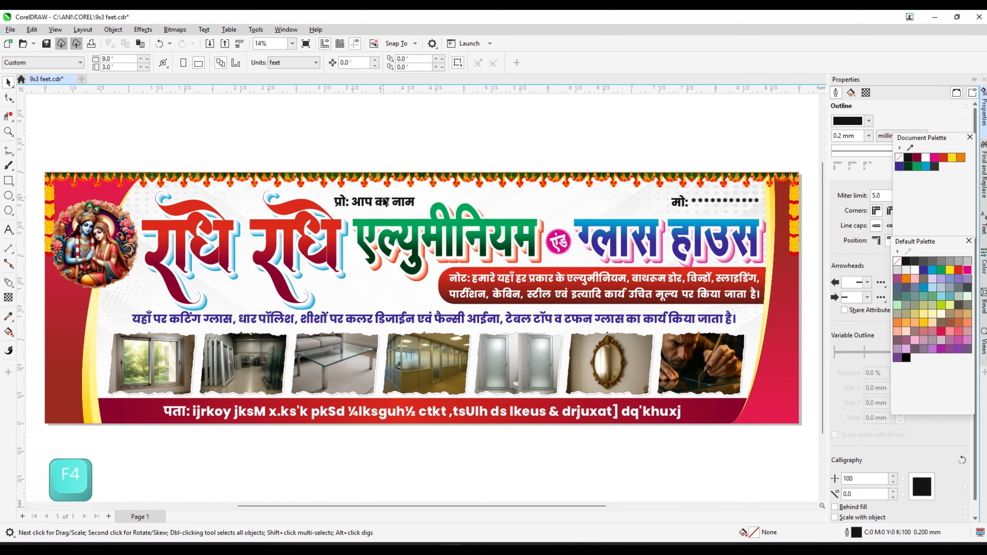
left_click(924, 270)
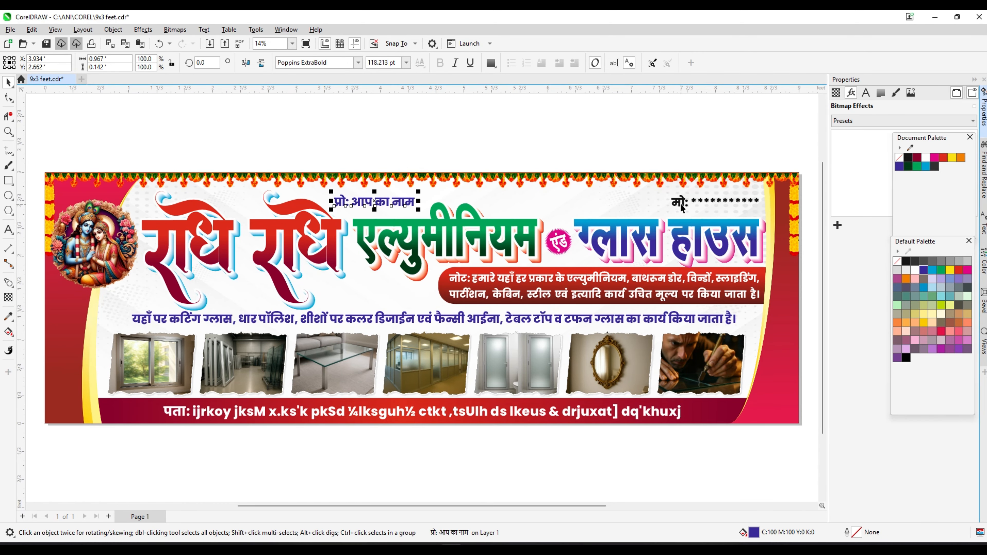
left_click(681, 208)
left_click(959, 271)
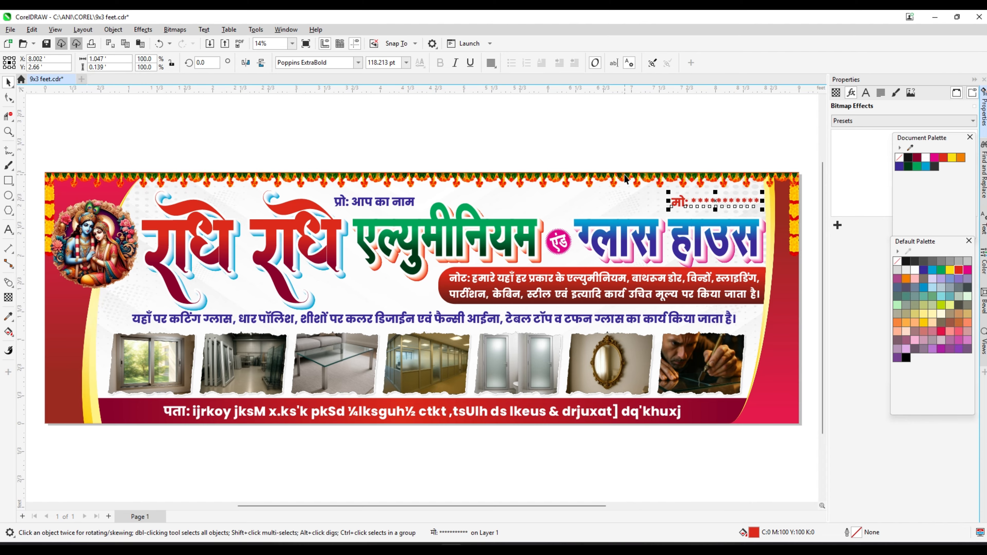
left_click(616, 143)
Step: Nudge the two-line note text and its red box down together slightly to about Y 1.61 ft
mouse_move(813, 263)
left_mouse_down()
mouse_move(476, 286)
mouse_move(381, 313)
left_mouse_up()
key("Down")
key("Down")
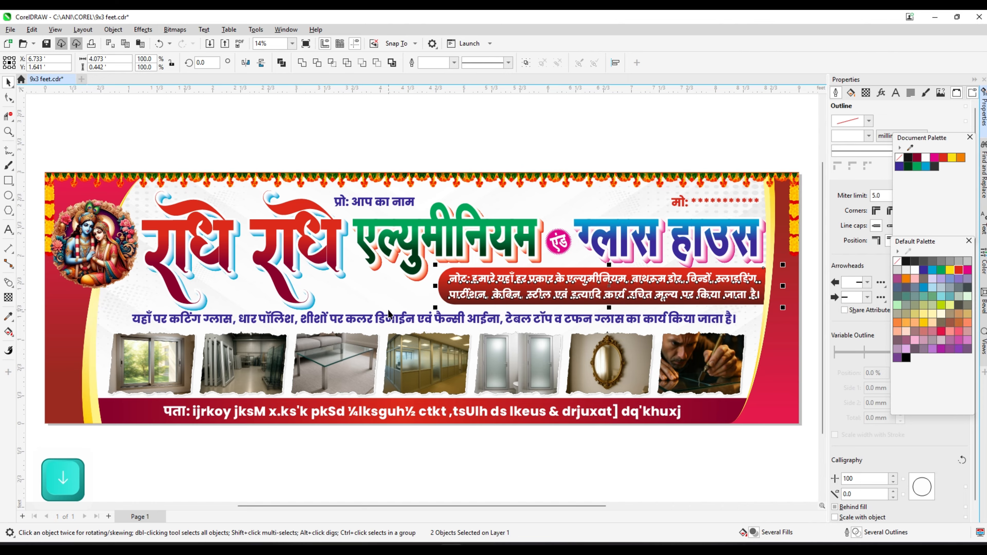
key("Down")
key("Down")
key("Down")
key("Down")
key("Down")
key("Down")
key("Down")
key("Down")
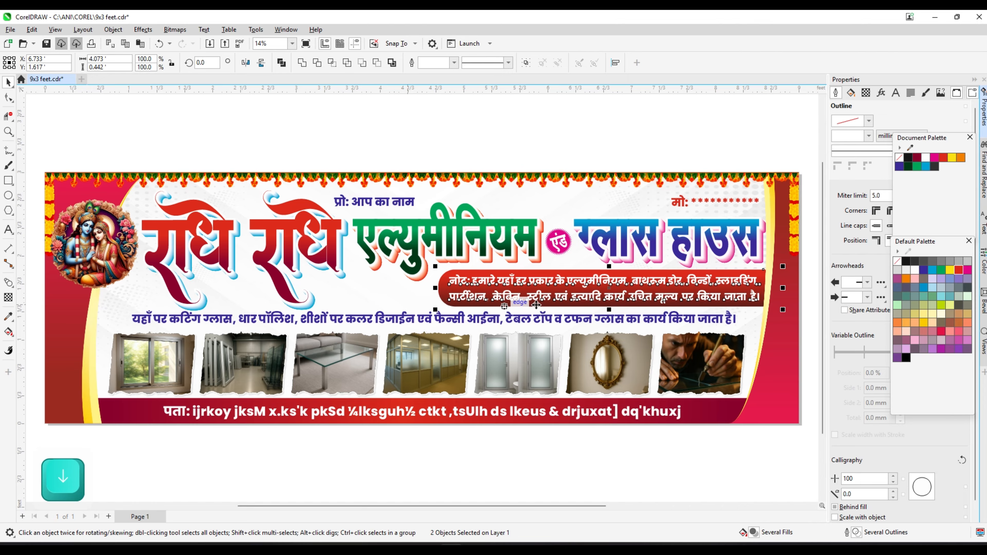
scroll(739, 286, "up", 3)
key("Down")
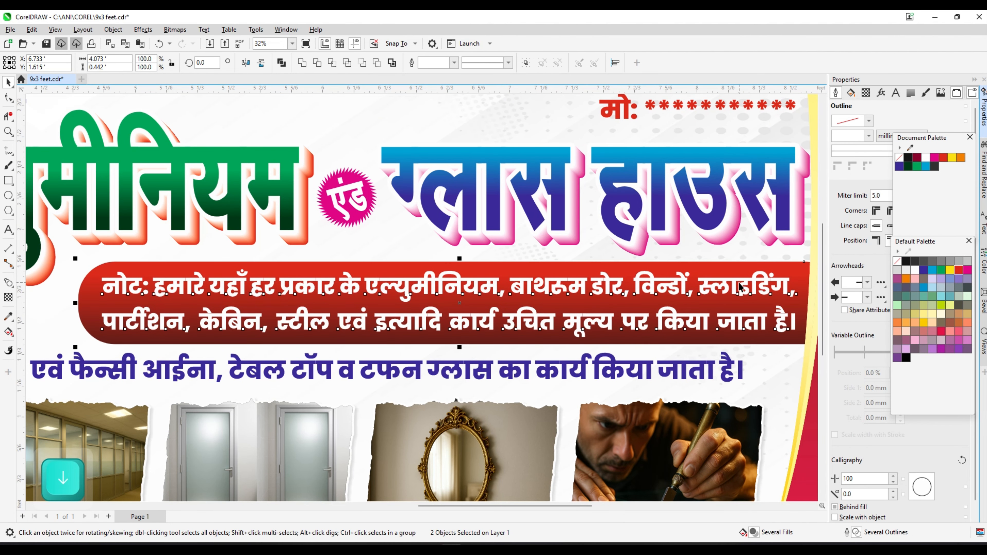
key("Down")
key("F4")
Step: Centre the blue services line horizontally on the photo row and lower it slightly to Y 1.247 ft
left_click(507, 321, "ctrl")
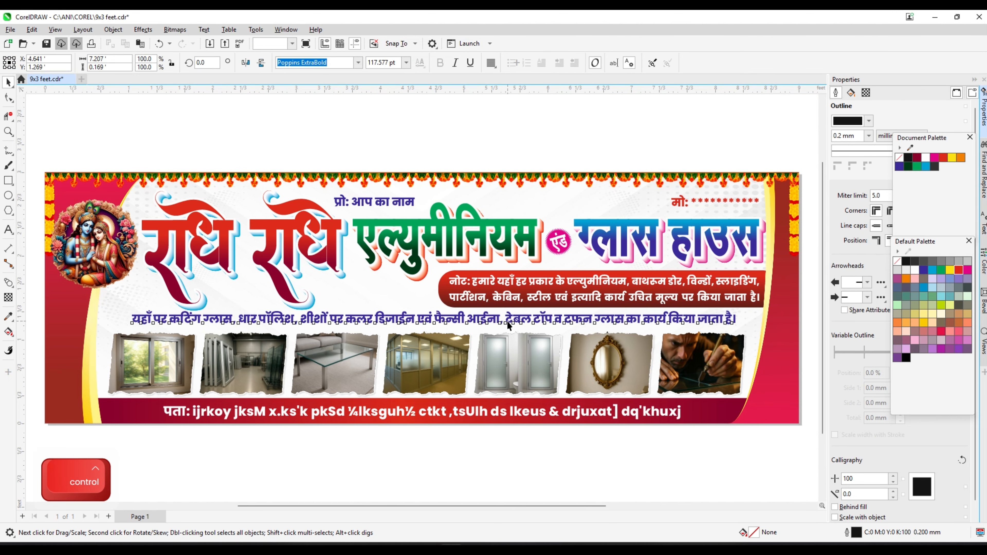
scroll(507, 321, "up", 2)
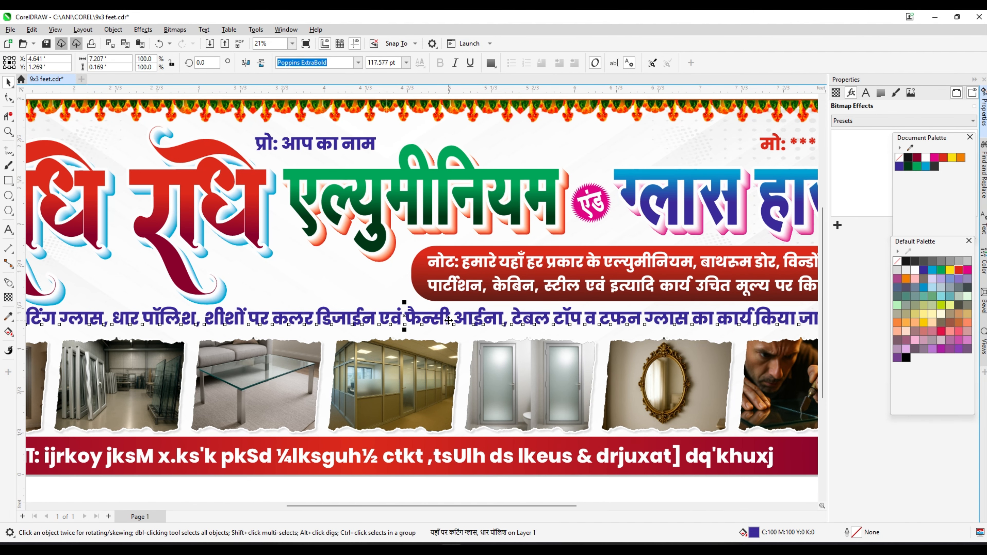
scroll(449, 320, "down", 1)
scroll(427, 350, "down", 1)
left_click(426, 354, "shift")
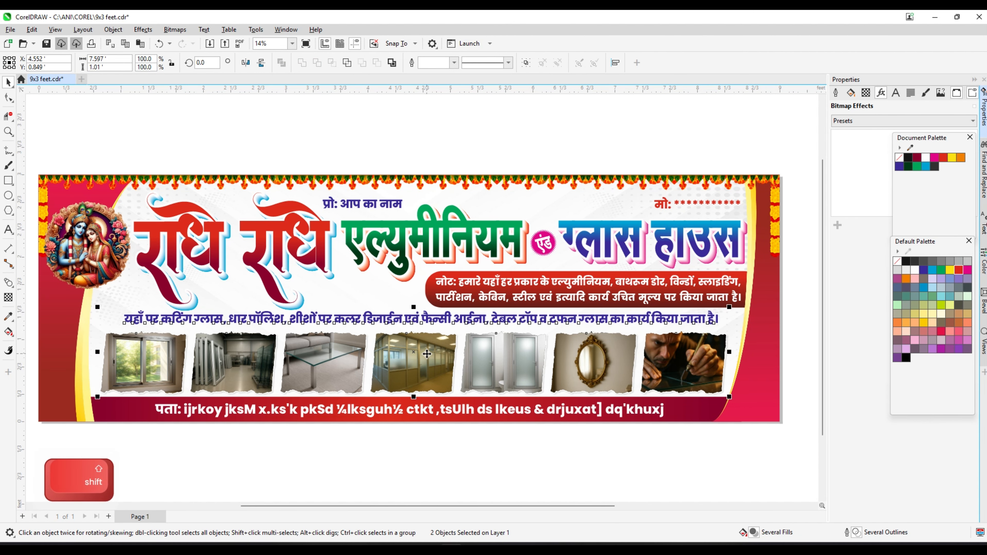
key("Escape")
scroll(480, 327, "up", 5)
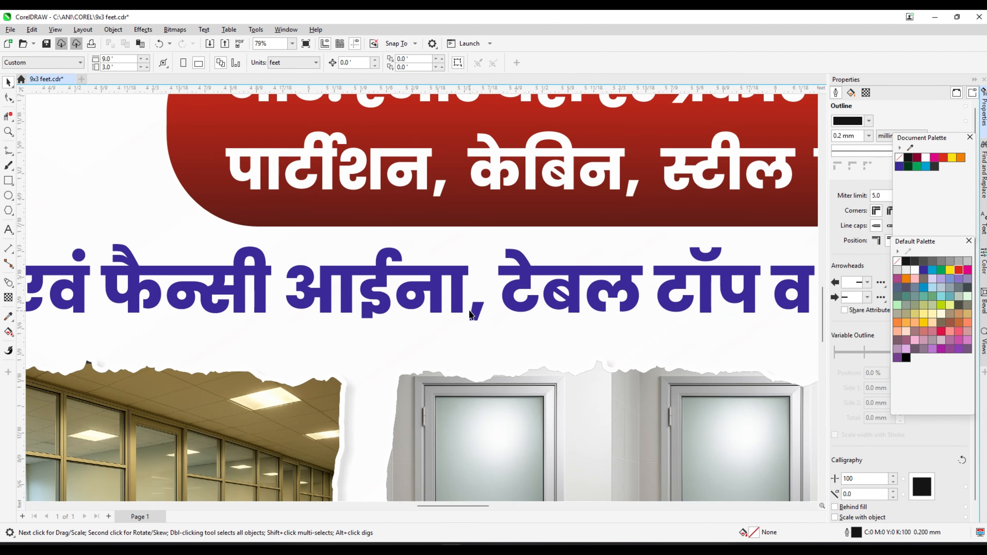
left_click(468, 310)
key("F4")
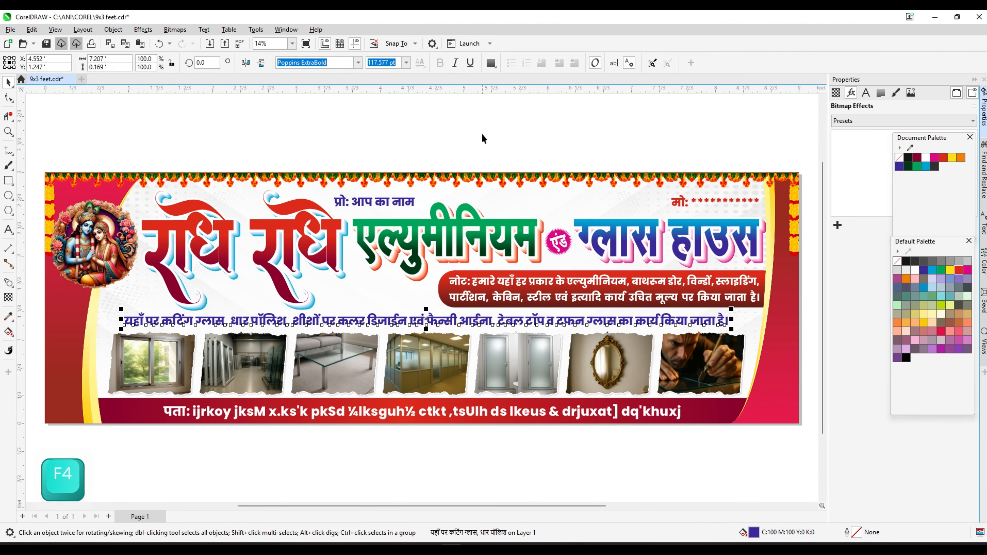
Step: Save the banner file and preview the design in full screen
left_click(482, 138)
key("ctrl+s")
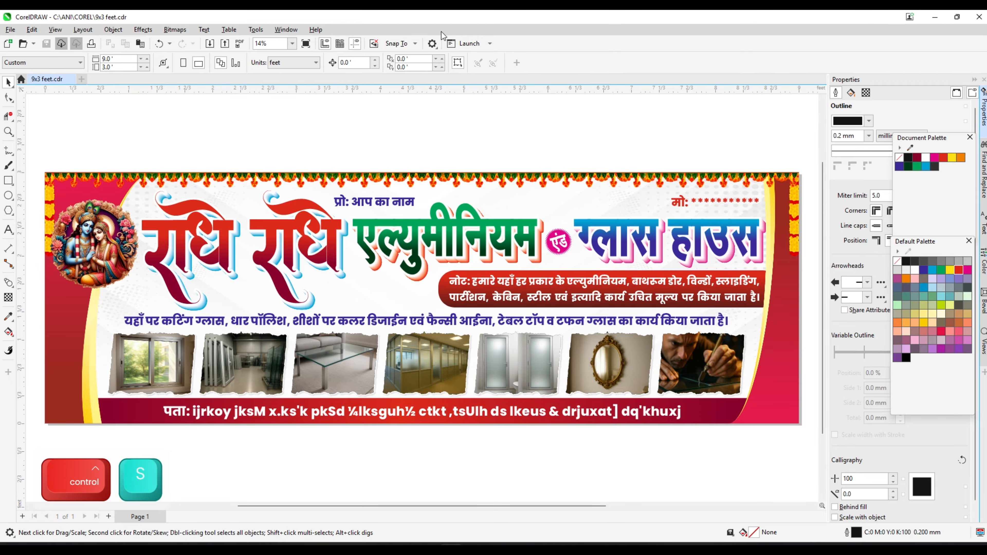
key("F9")
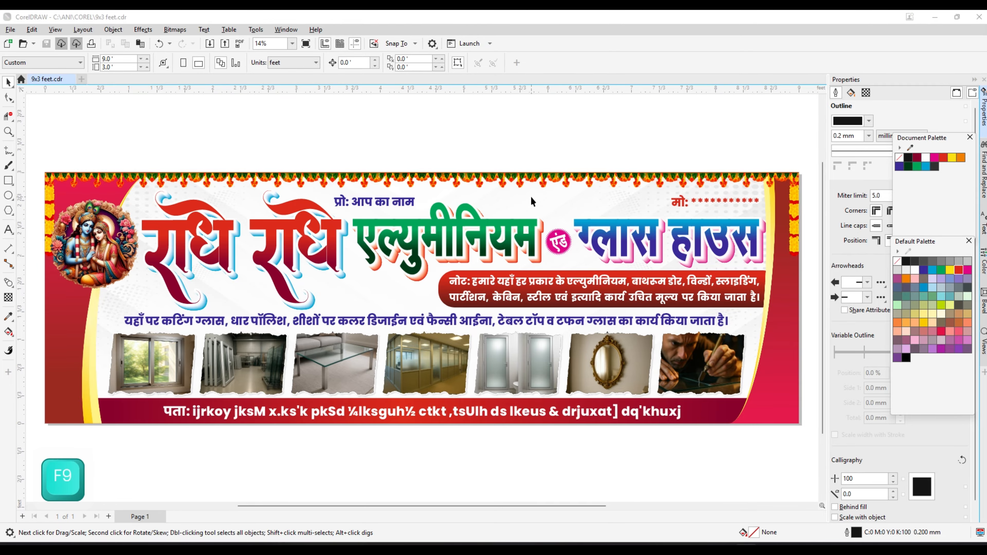